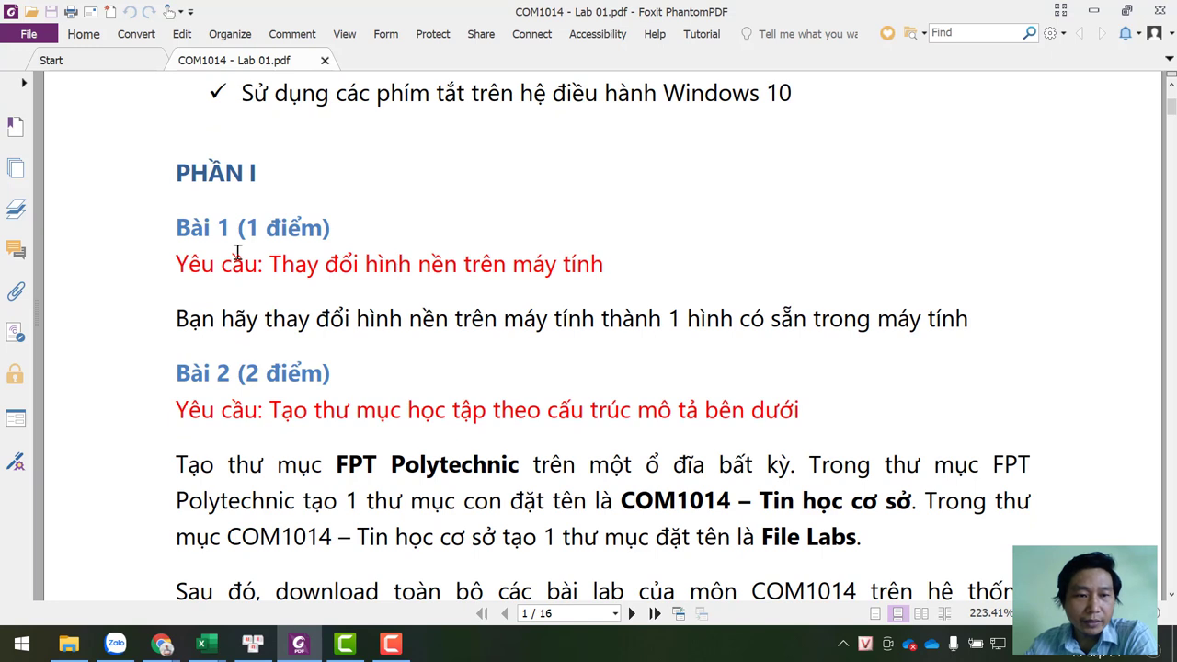
- Highlight the Bài 1 requirement about changing the computer's wallpaper and review the Lab 1 objectives above it
drag(177, 261, 660, 265)
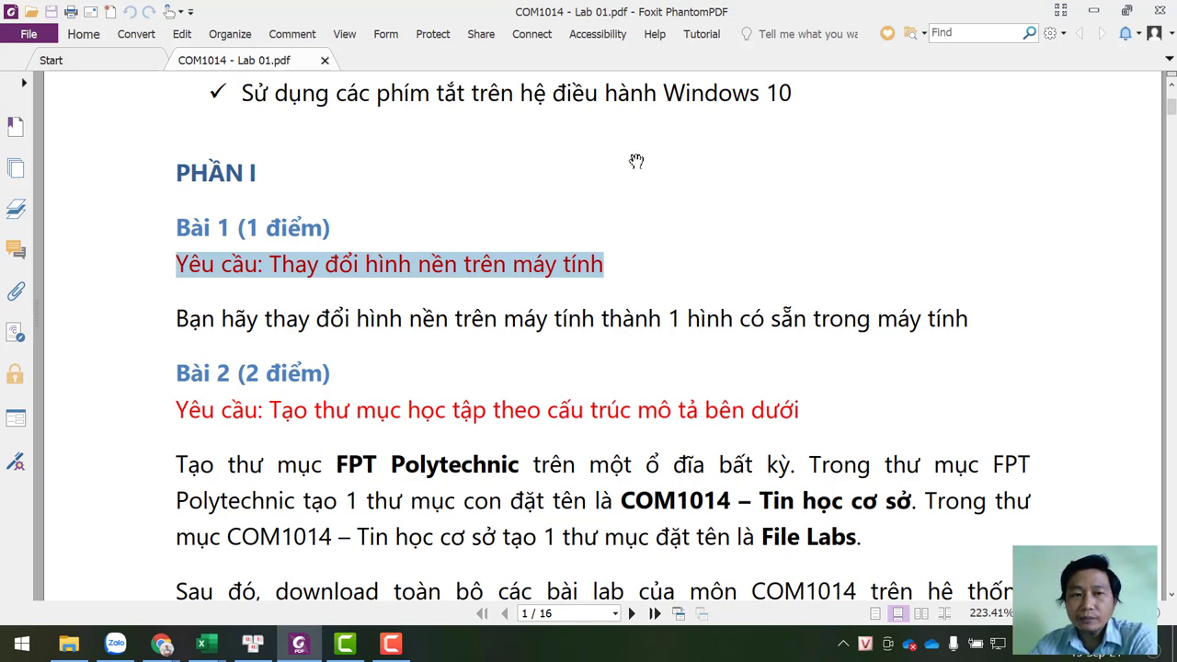
scroll(631, 156, up, 3)
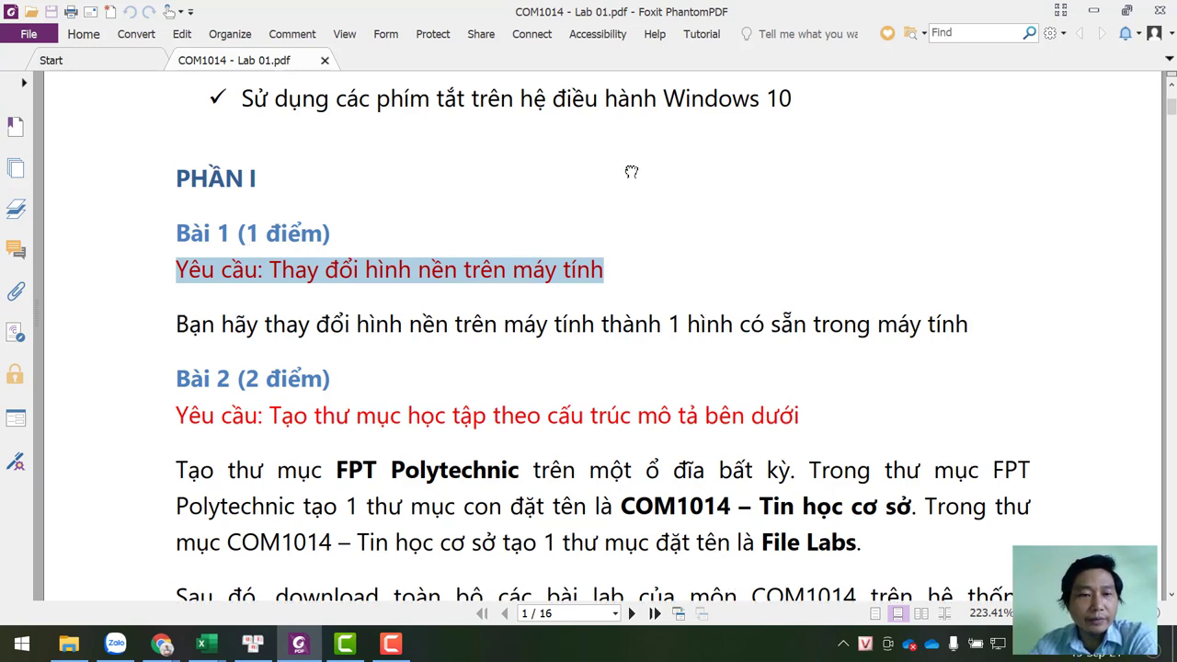
scroll(817, 188, up, 2)
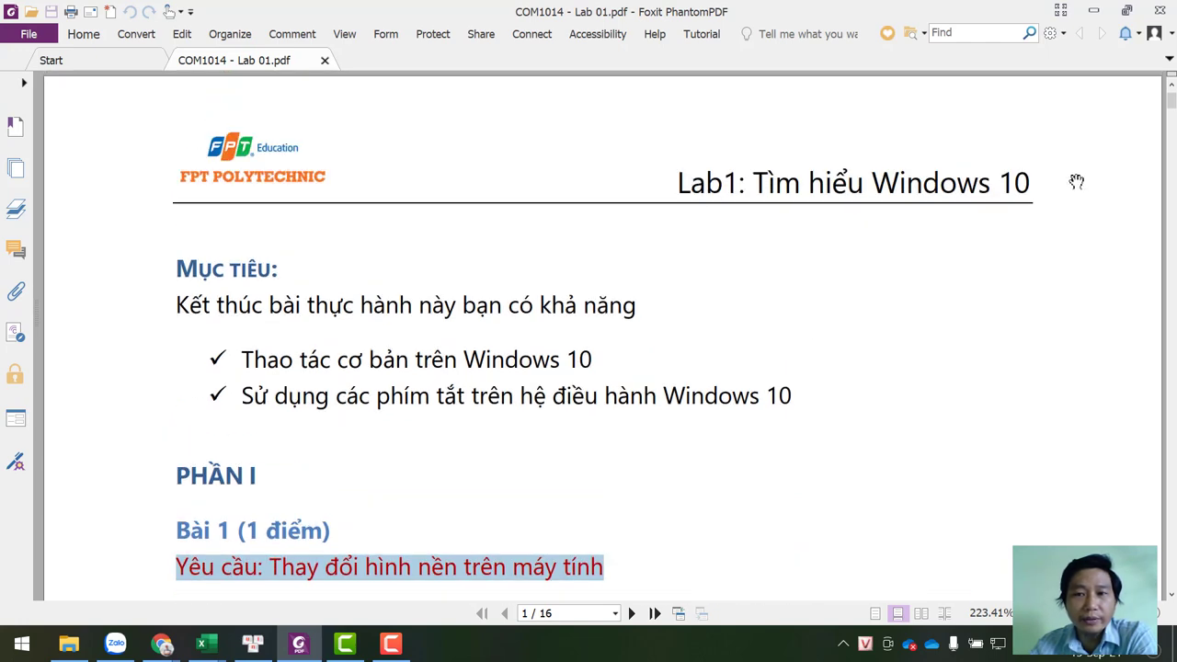
scroll(840, 266, down, 4)
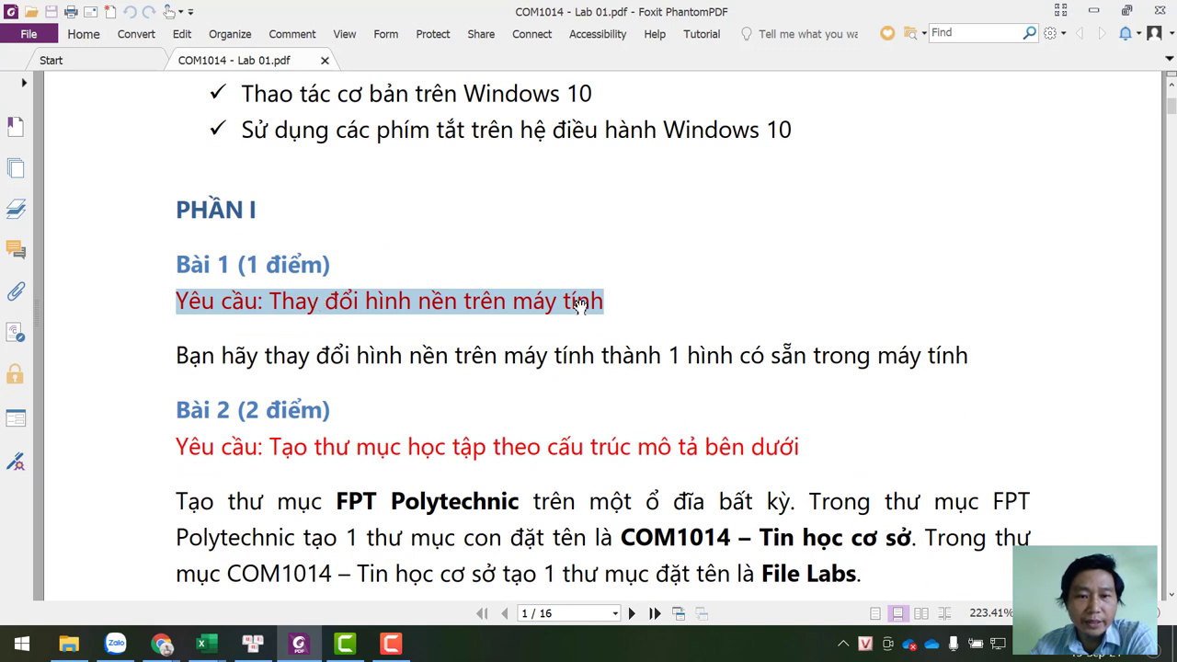
- Clear the open windows off the desktop and open the desktop background personalization settings
click(1093, 11)
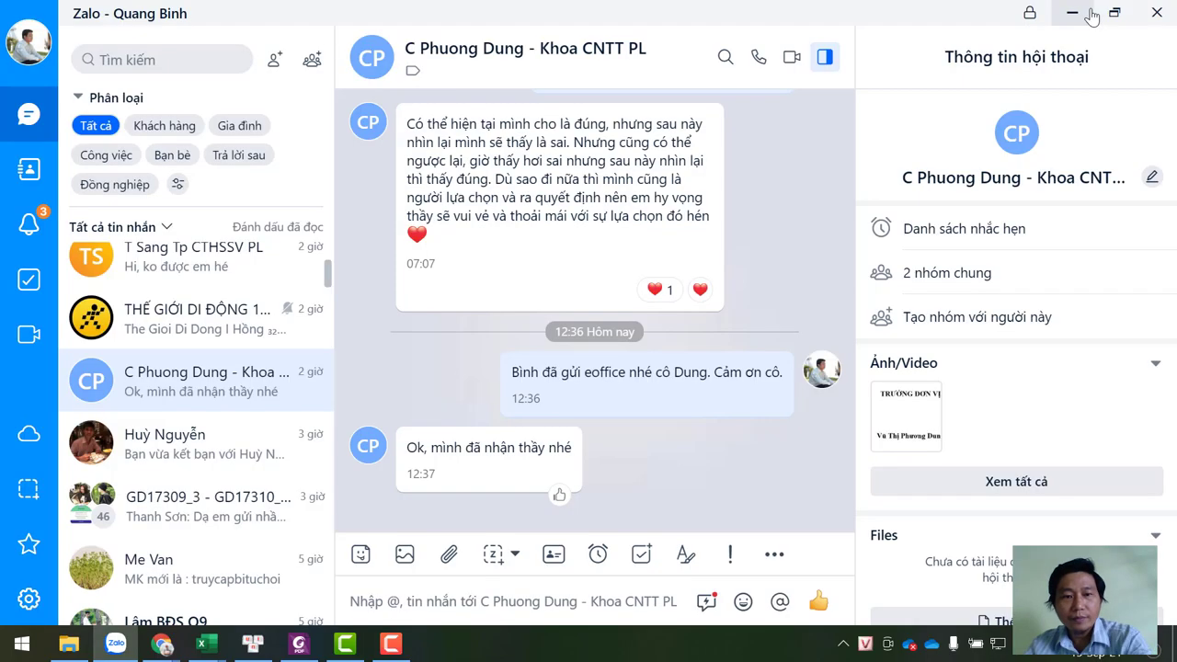
click(1073, 13)
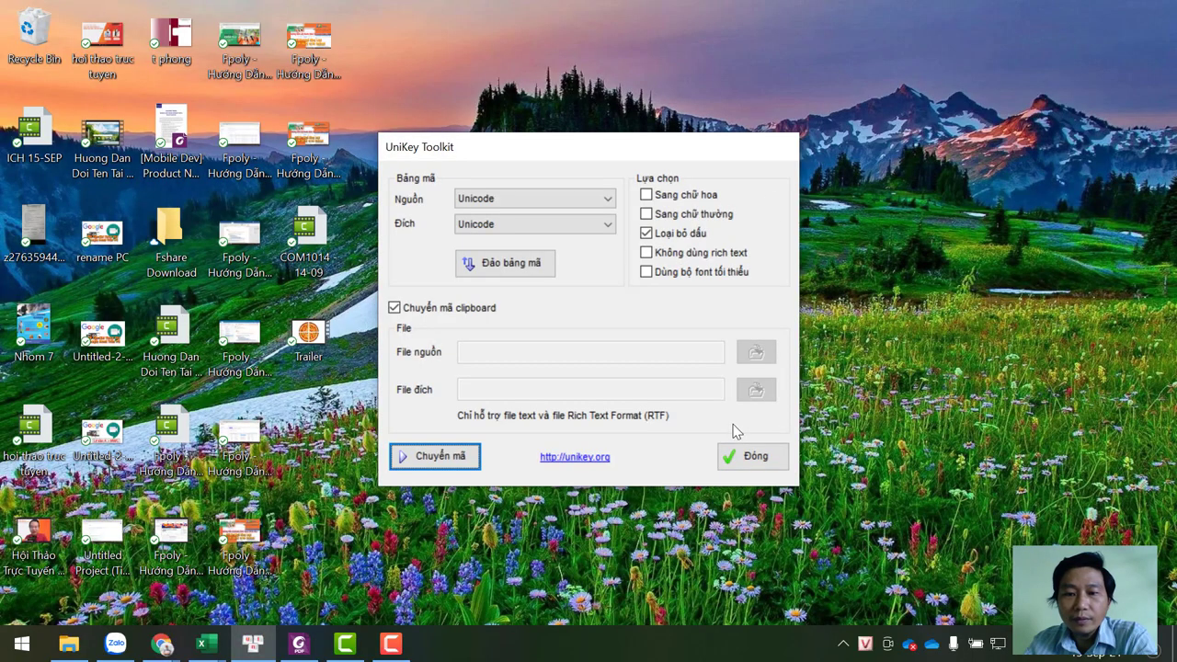
click(745, 456)
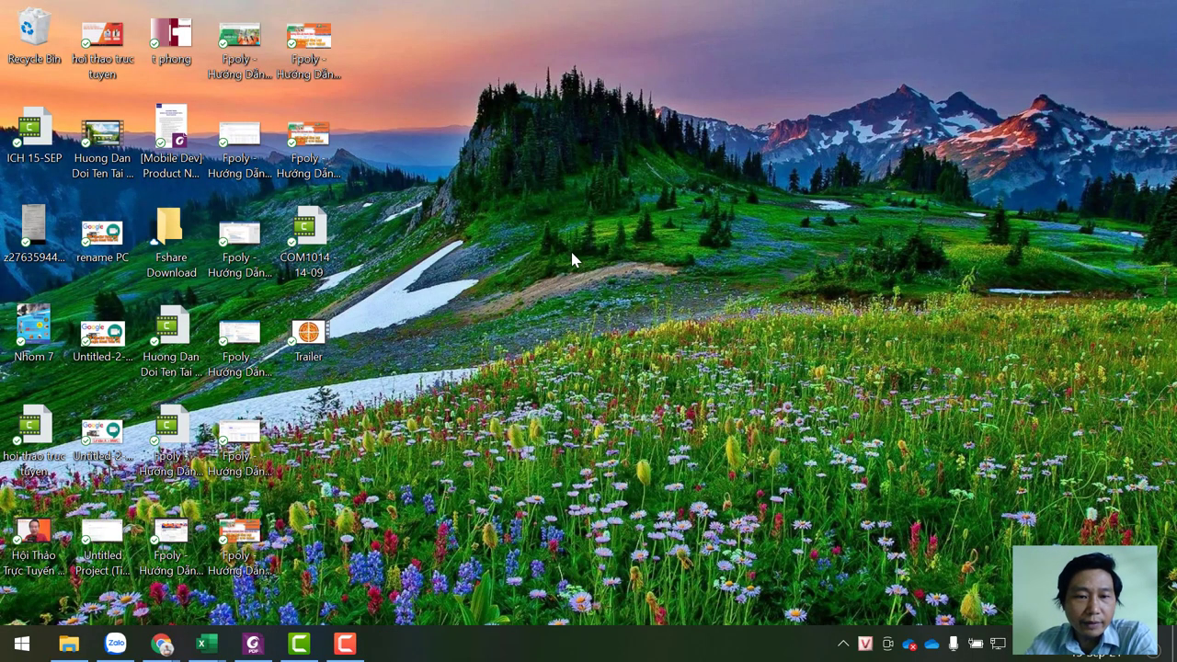
right_click(677, 119)
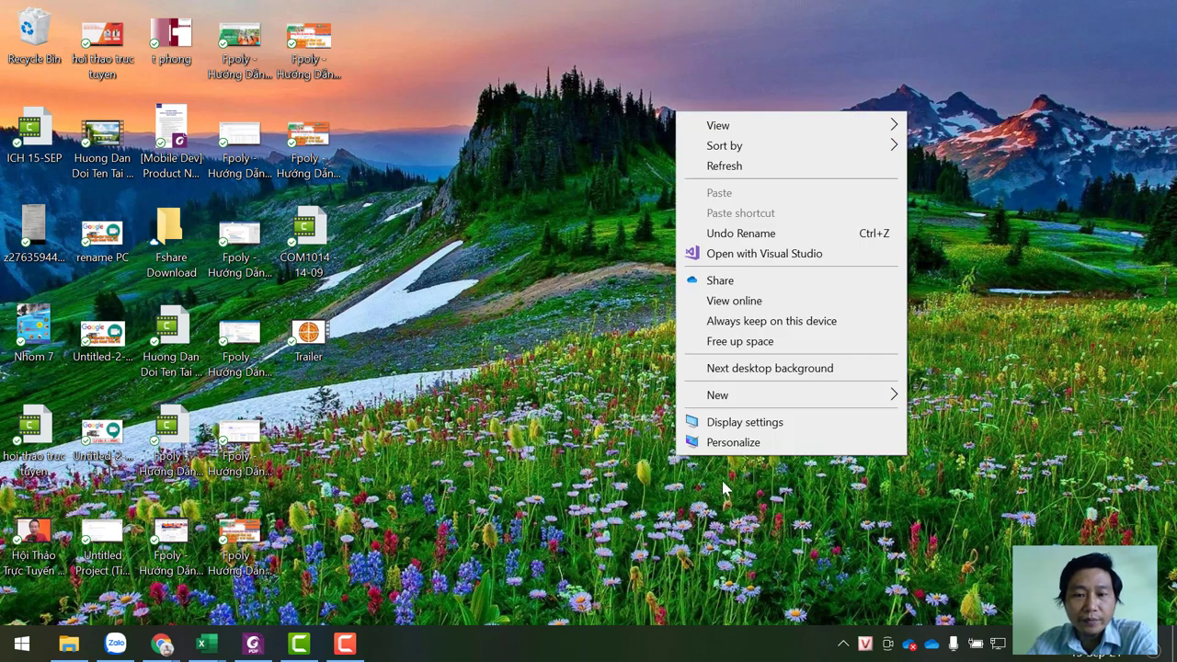
click(726, 445)
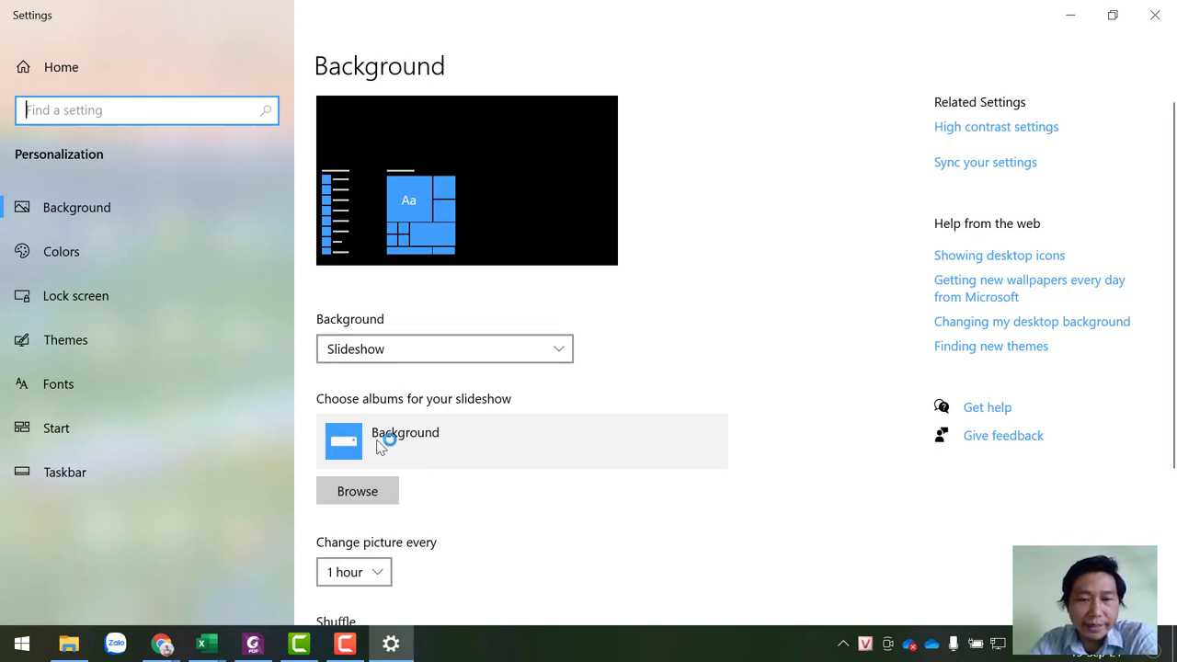
- Copy the slideshow album's folder path from the folder selection dialog and open that Background folder in File Explorer
click(367, 490)
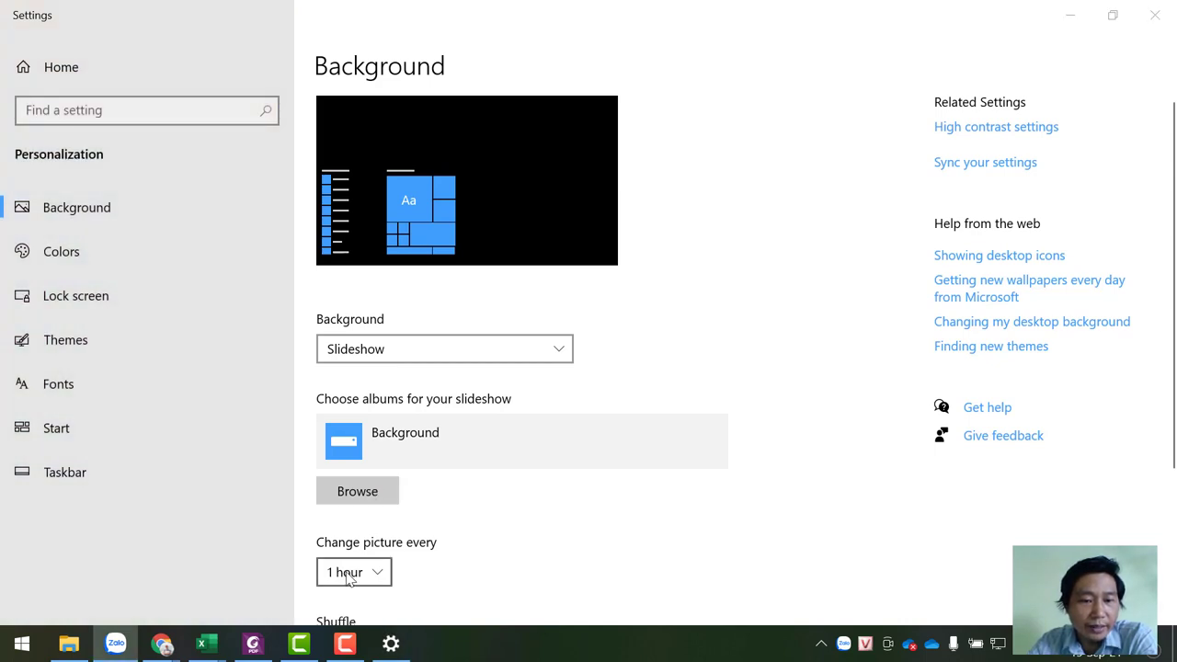
click(350, 501)
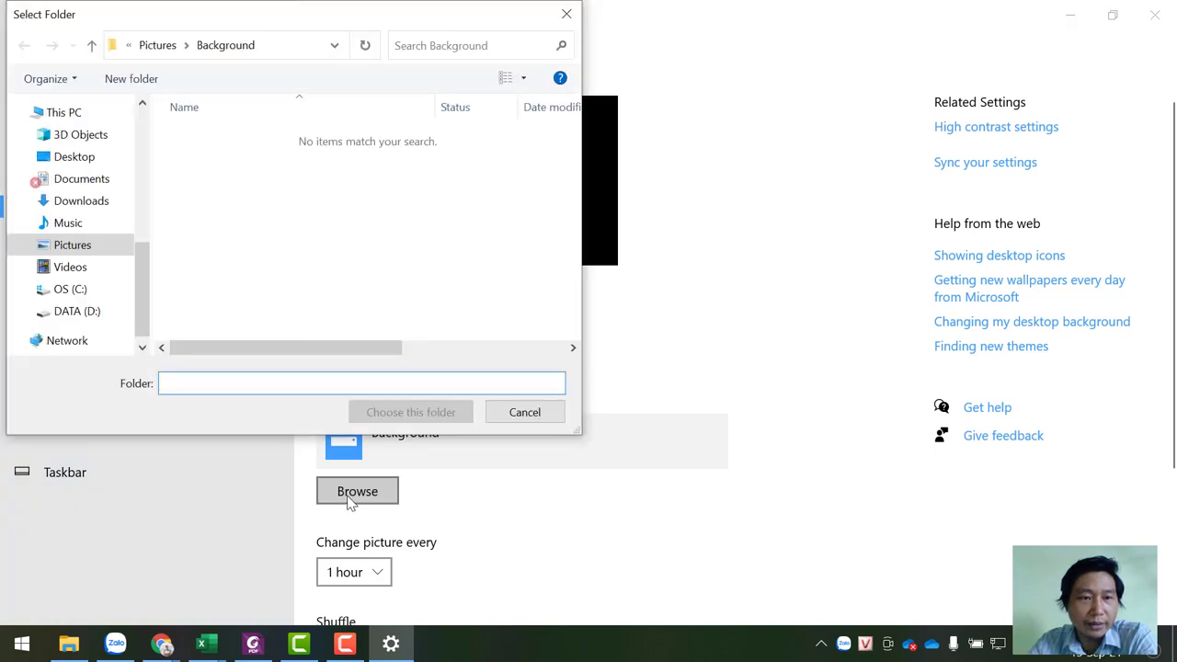
click(273, 41)
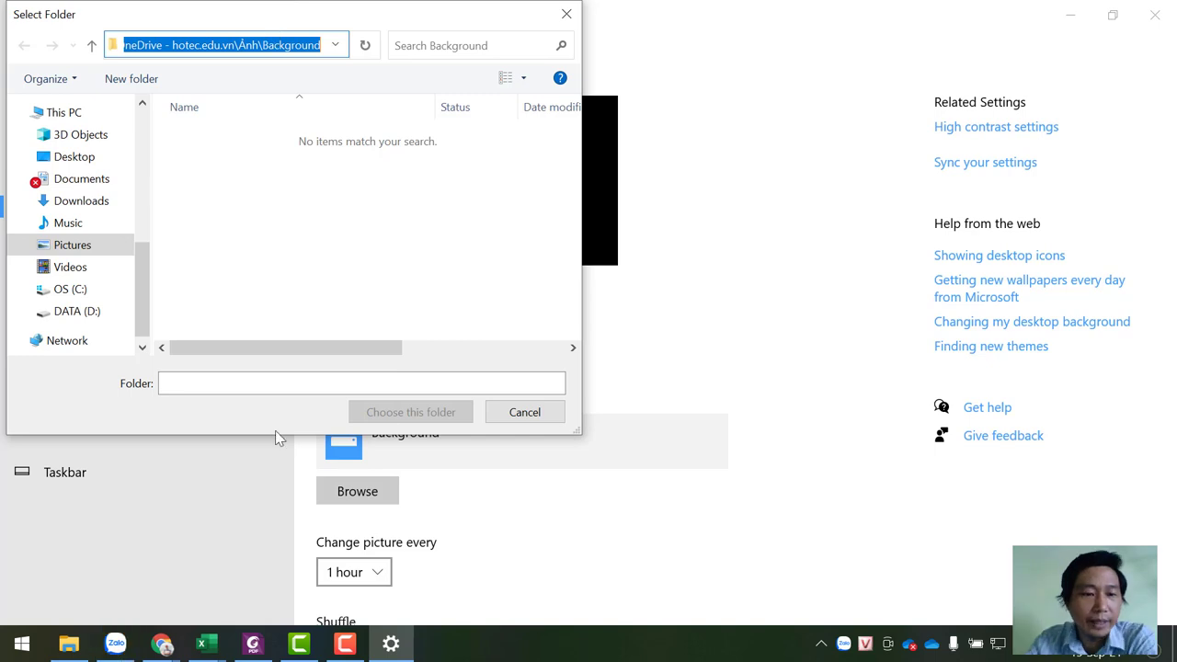
click(69, 644)
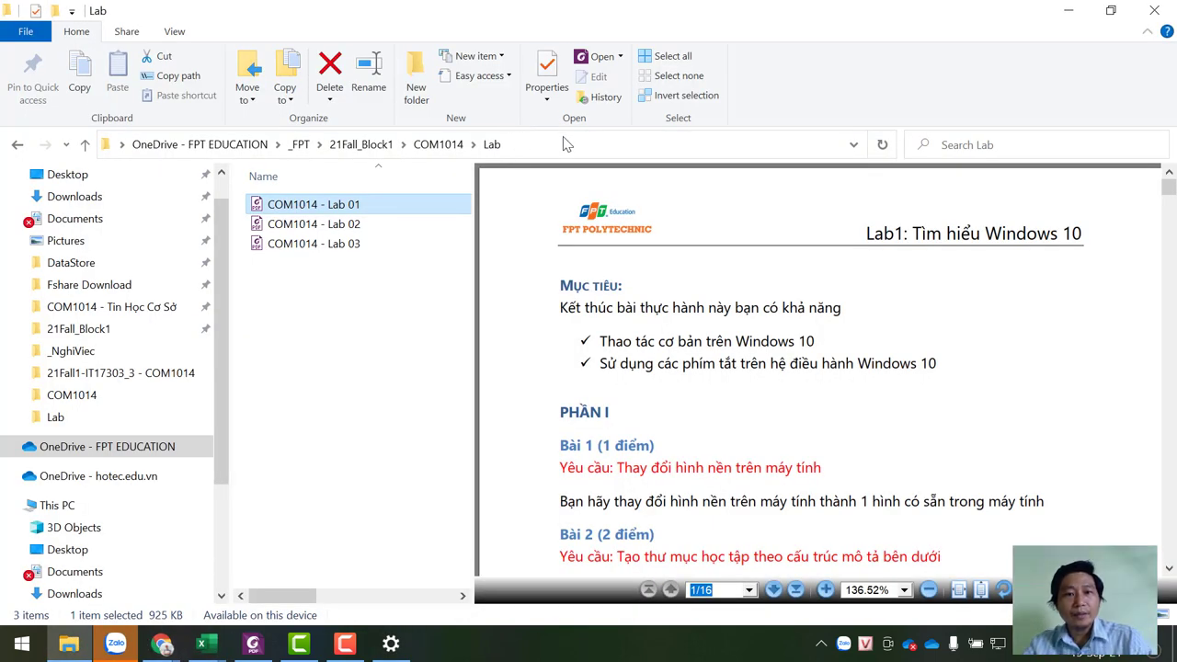
click(548, 145)
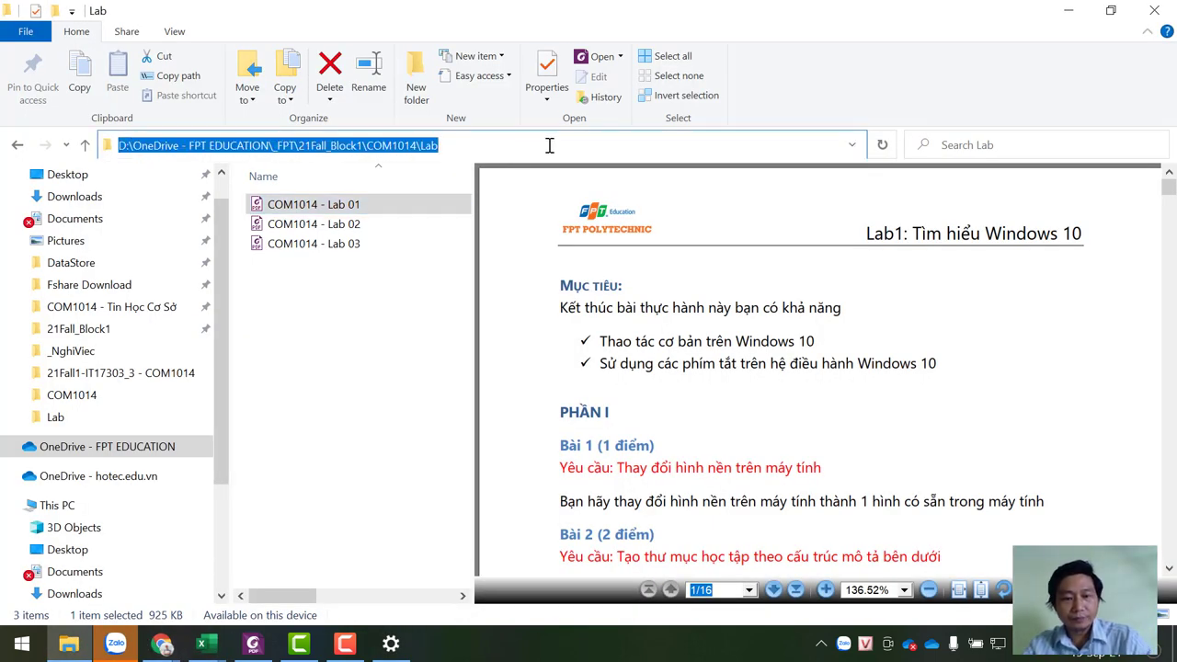
text(D:\OneDrive - hotec.edu.vn\Pictures\Background)
key(Return)
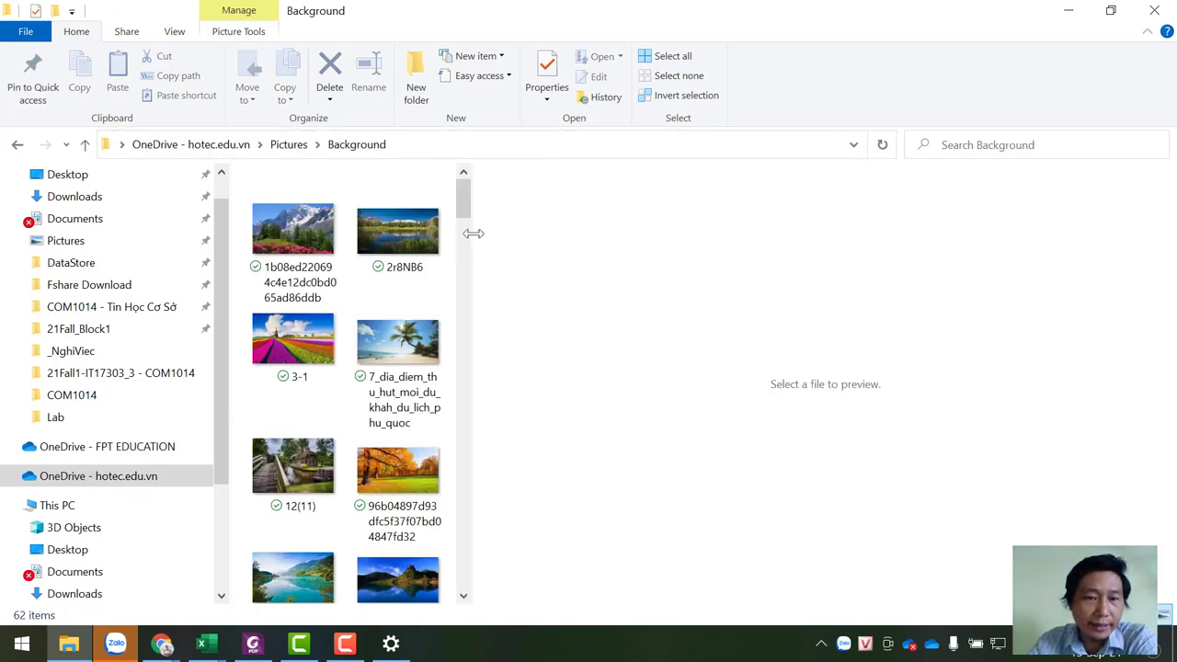
- Widen the file list to look through the Background folder's wallpaper images, and return to Settings without choosing a slideshow folder
drag(472, 234, 906, 231)
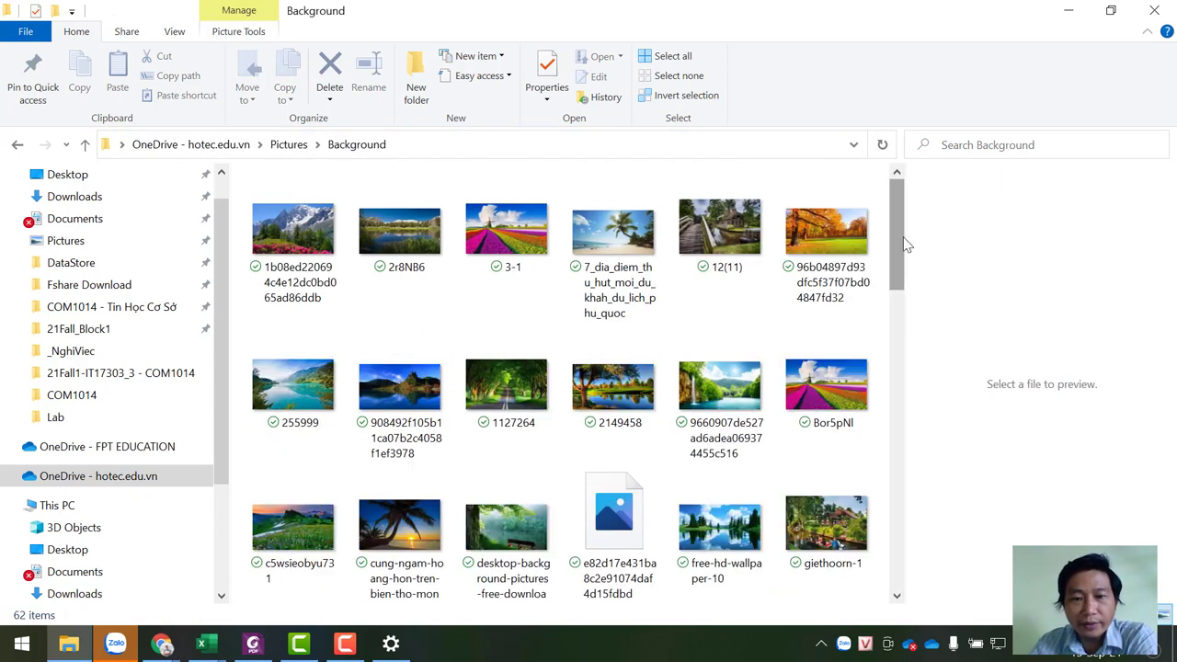
scroll(502, 334, down, 10)
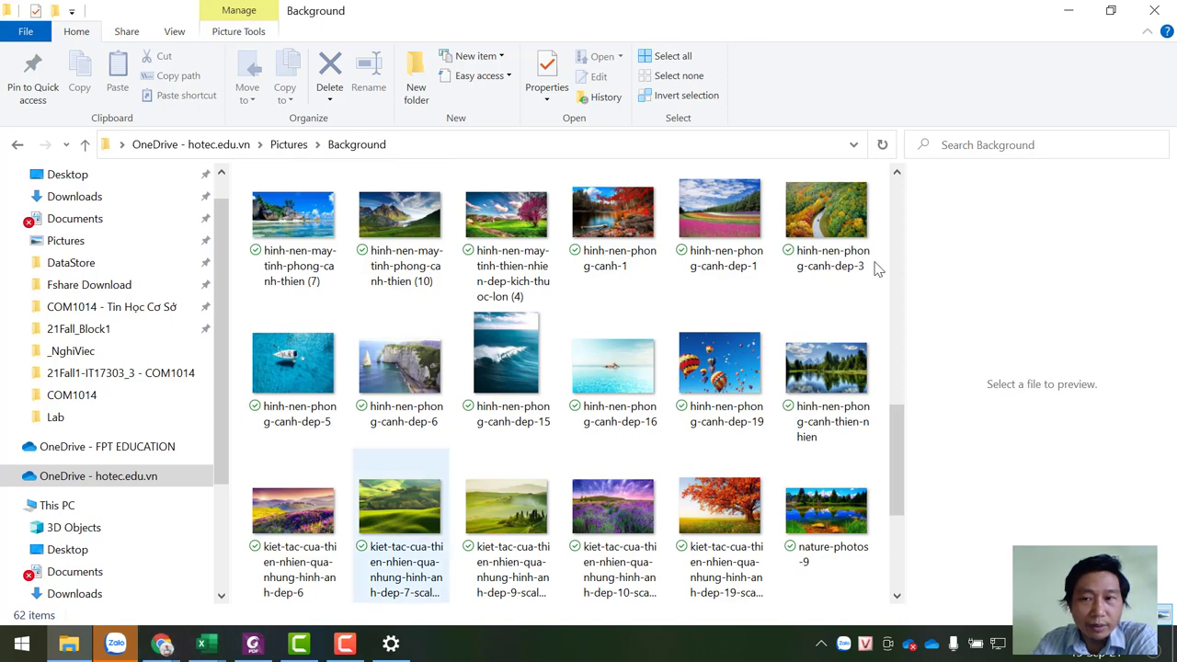
click(1068, 10)
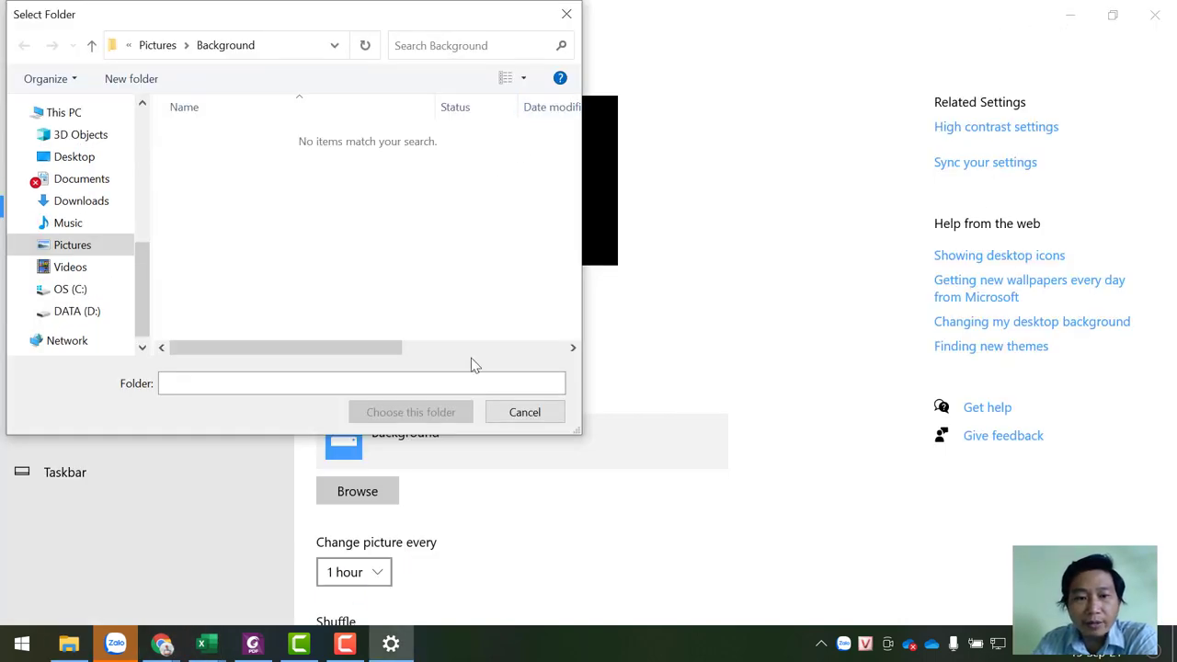
click(522, 412)
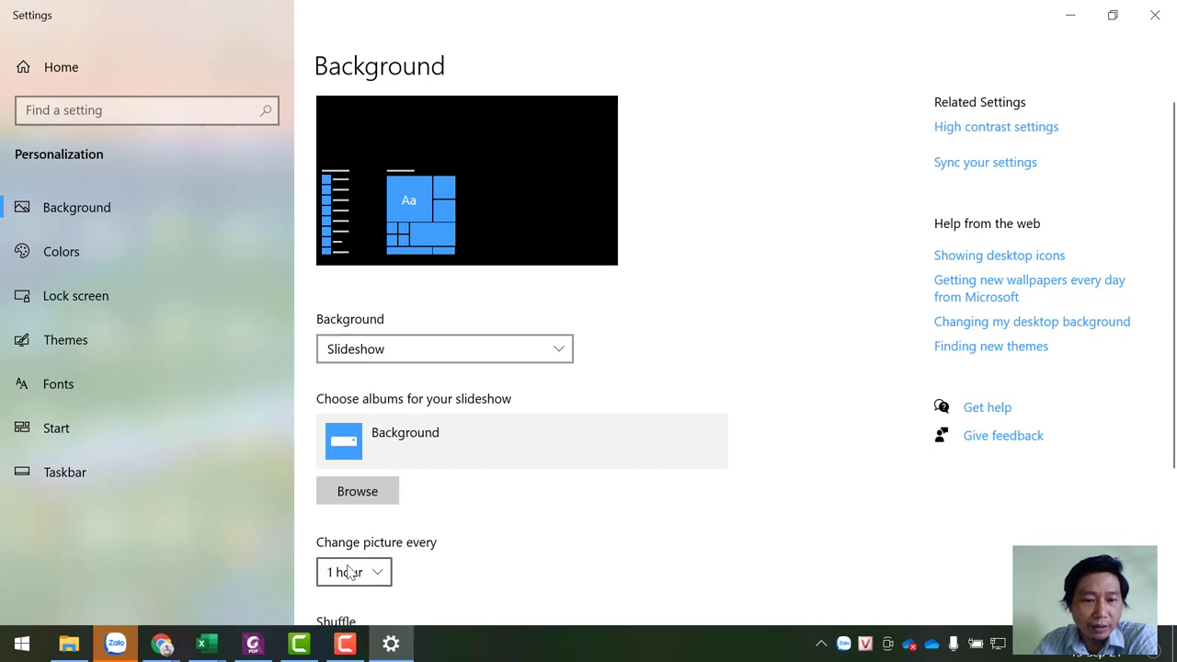
- Examine the available picture-change intervals and the other slideshow options without changing them
click(379, 573)
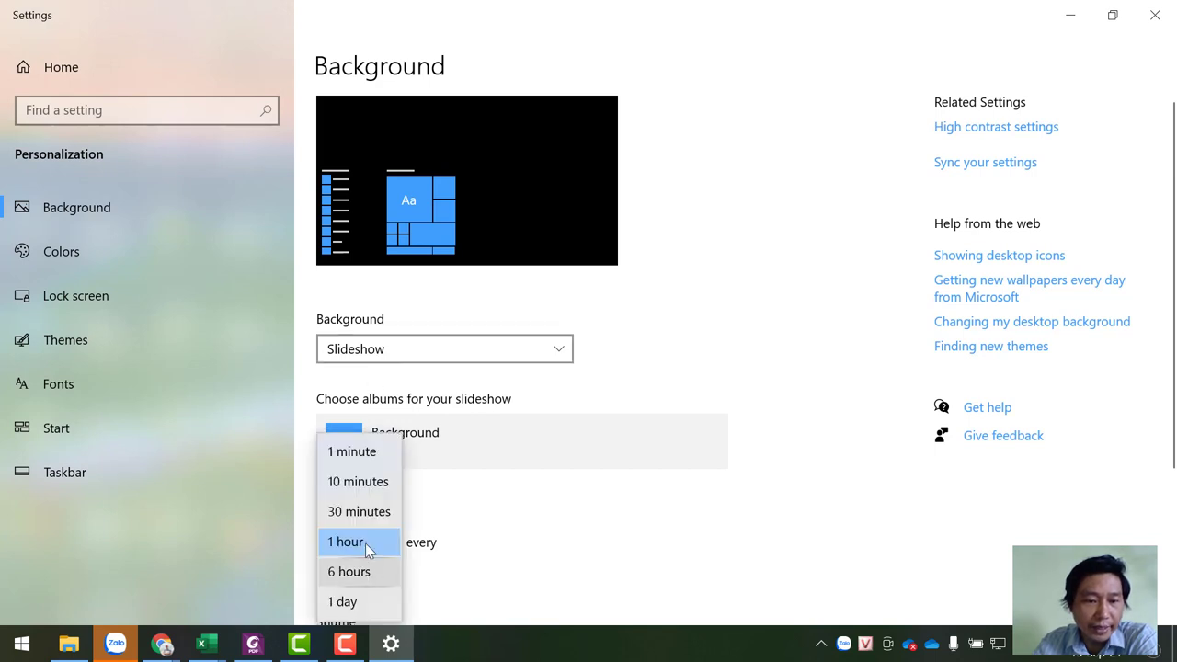
scroll(375, 572, down, 1)
scroll(375, 572, down, 3)
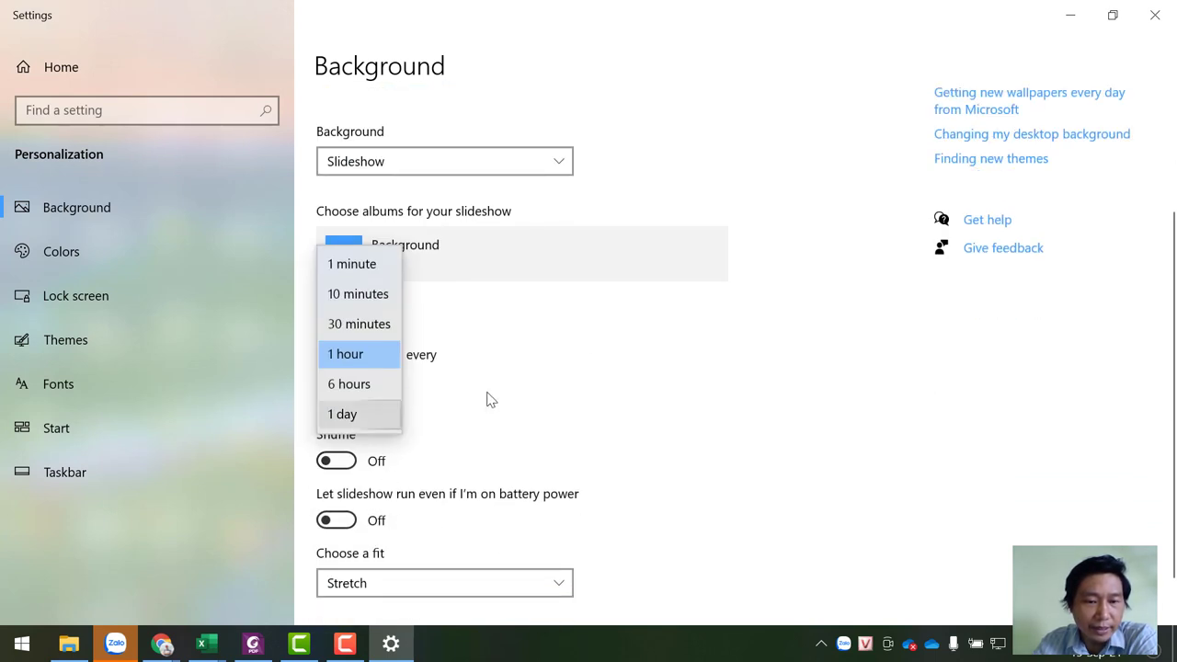
click(589, 355)
scroll(577, 349, up, 4)
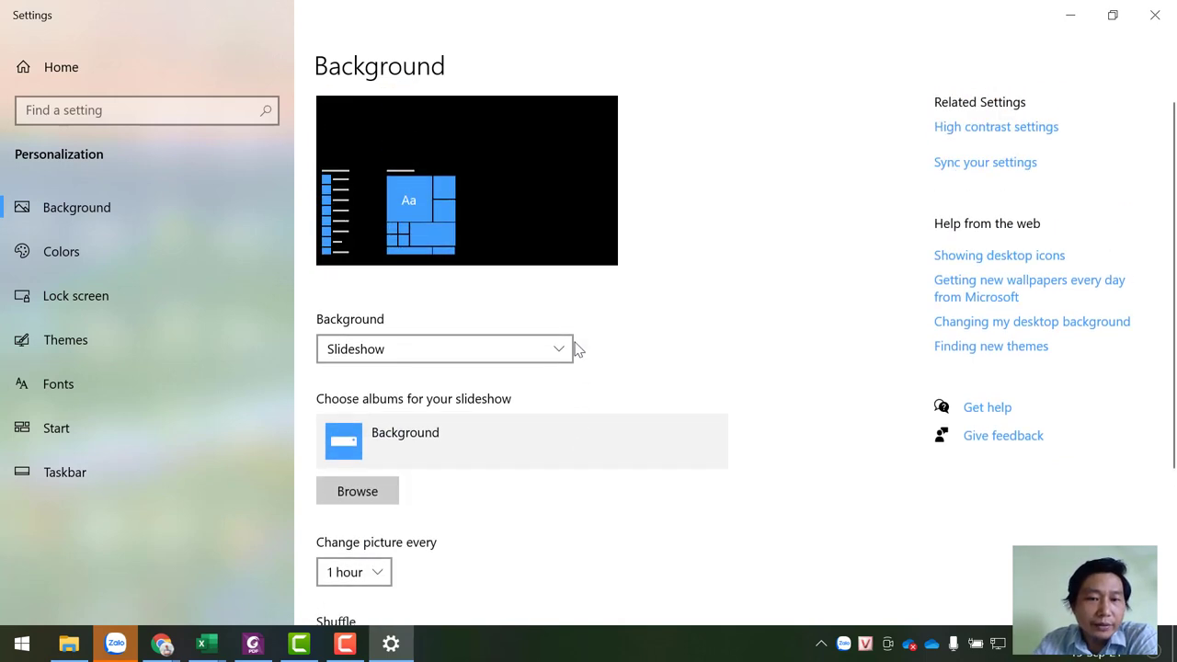
- Set the background type to Picture and try the blue Windows wallpaper on the desktop, followed by the night-sky tent picture
click(562, 349)
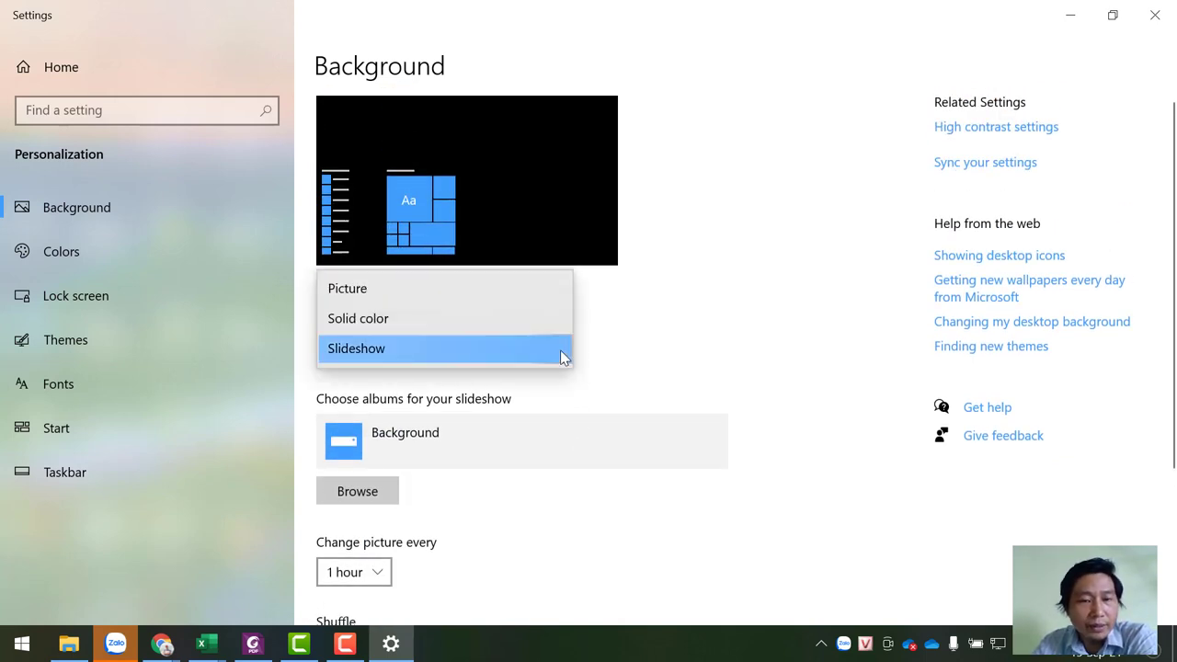
click(350, 288)
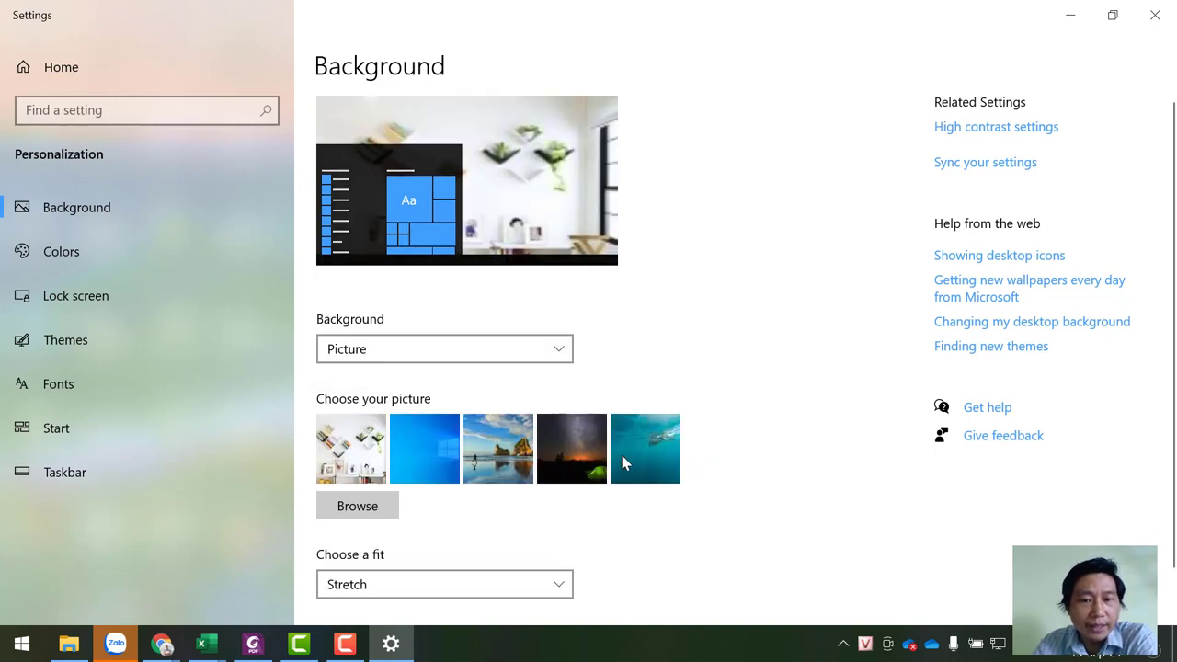
click(419, 444)
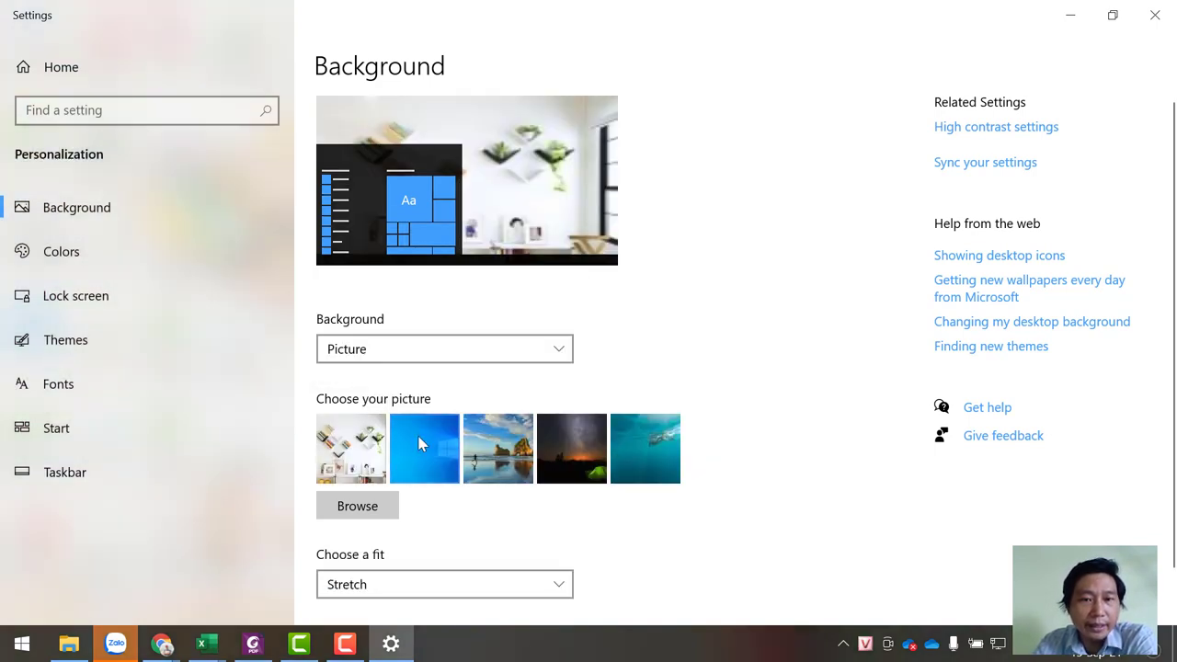
click(1069, 22)
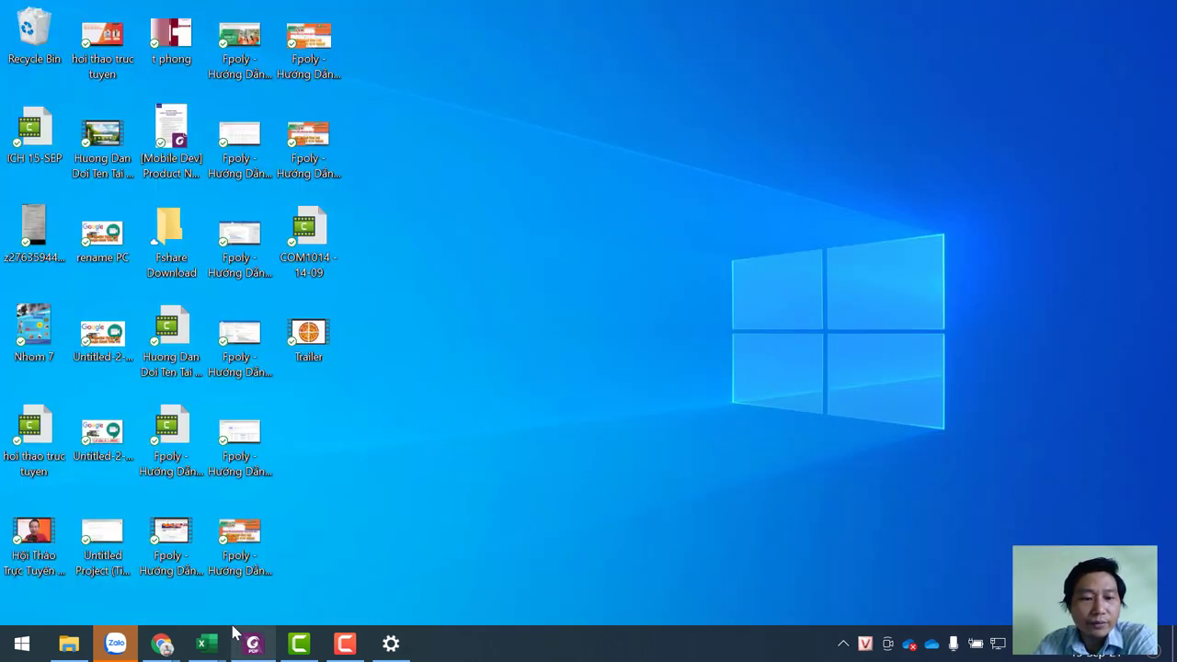
click(391, 643)
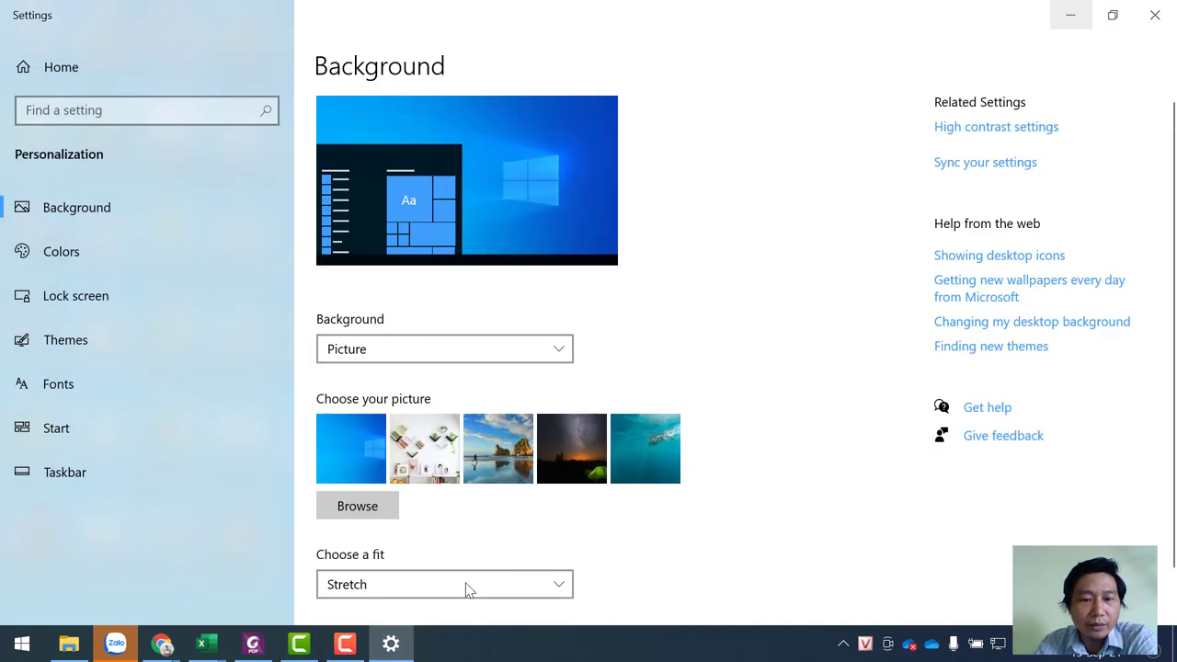
click(584, 453)
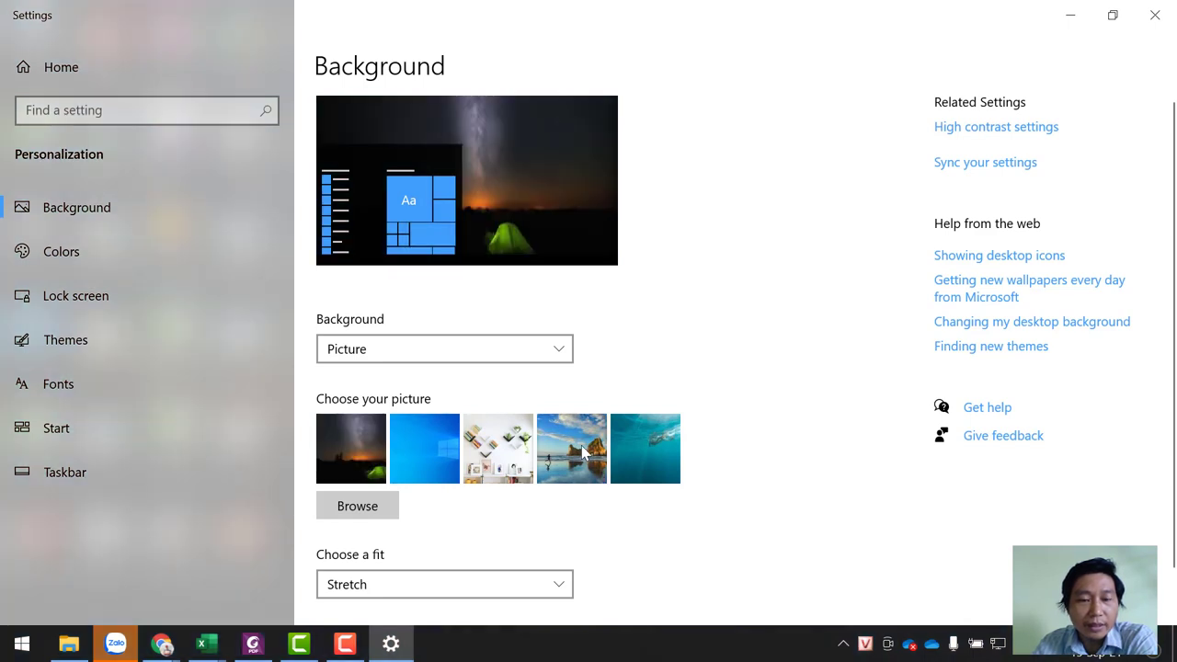
- Browse to the copied Background folder path, apply the tulip field image 3-1 as wallpaper, and view it on the desktop
click(352, 508)
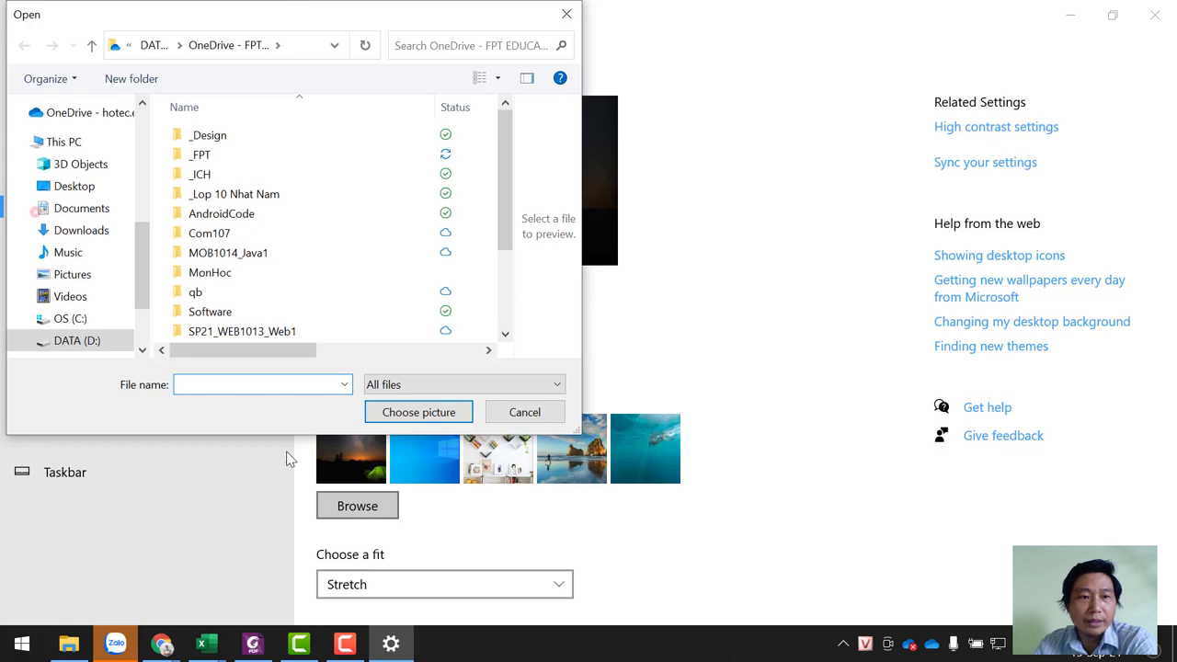
key(ctrl+v)
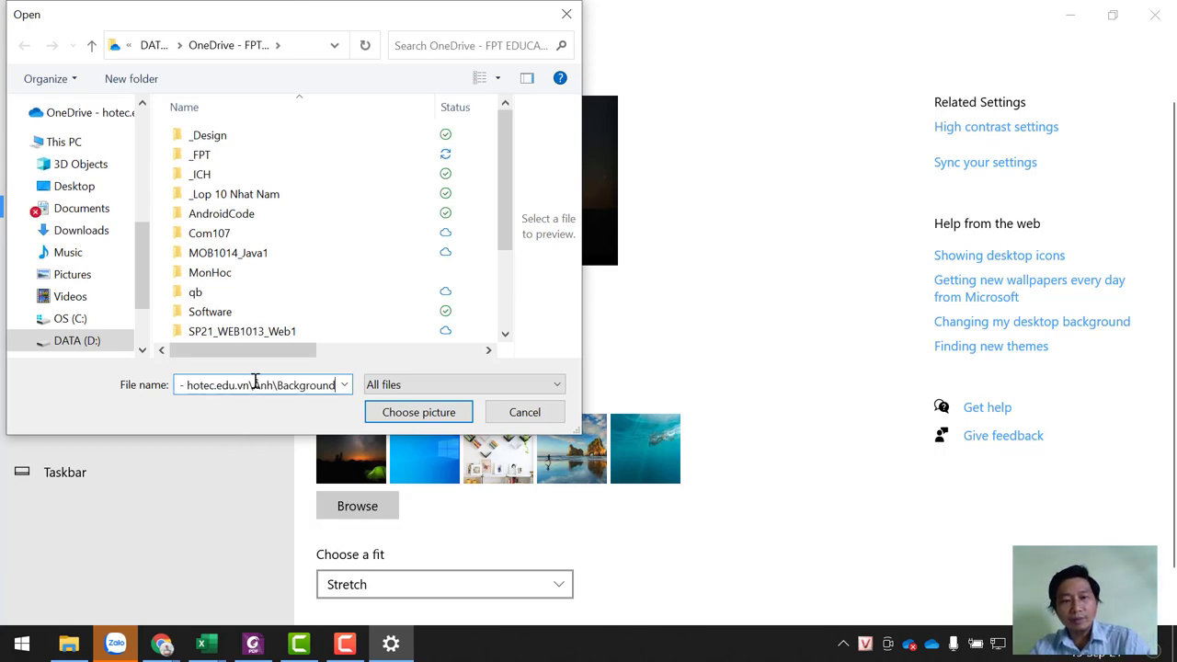
key(Return)
click(433, 161)
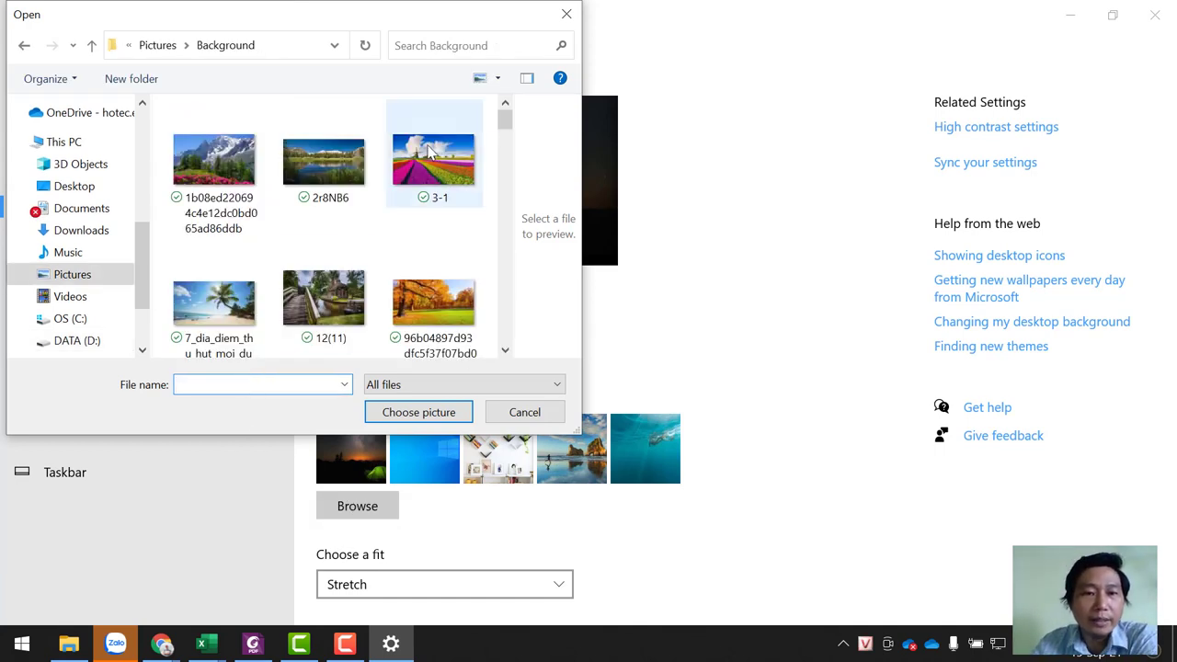
click(414, 416)
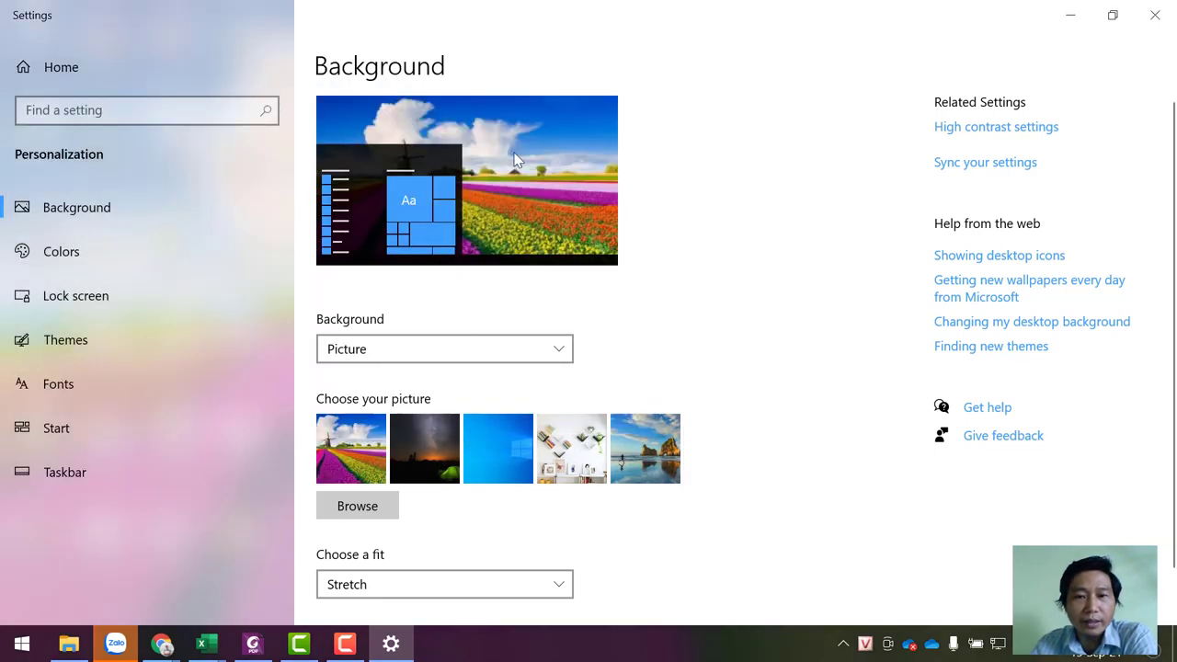
click(1072, 16)
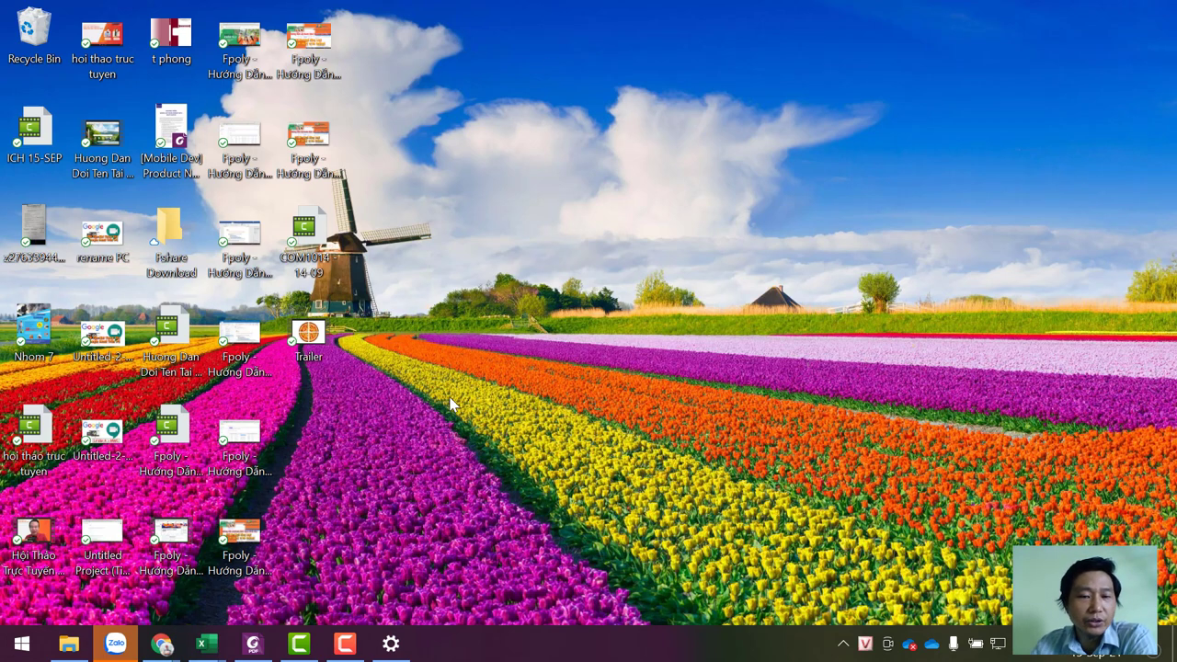
- Return to the Windows Background settings and set the background type to Slideshow
click(391, 644)
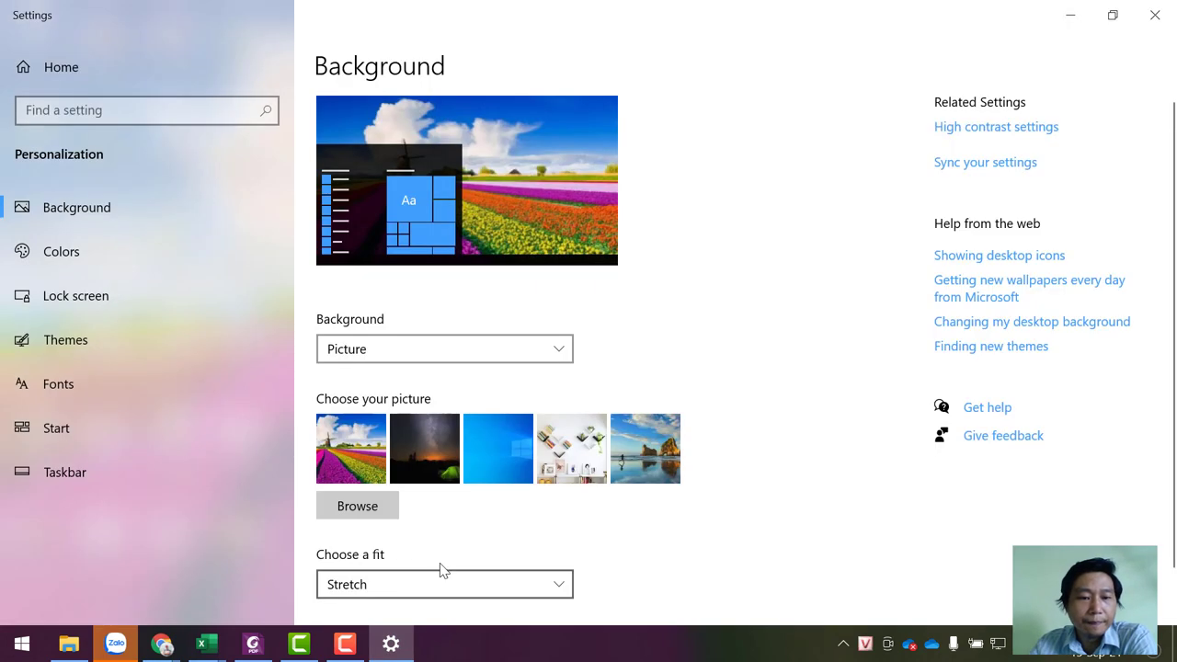
click(430, 358)
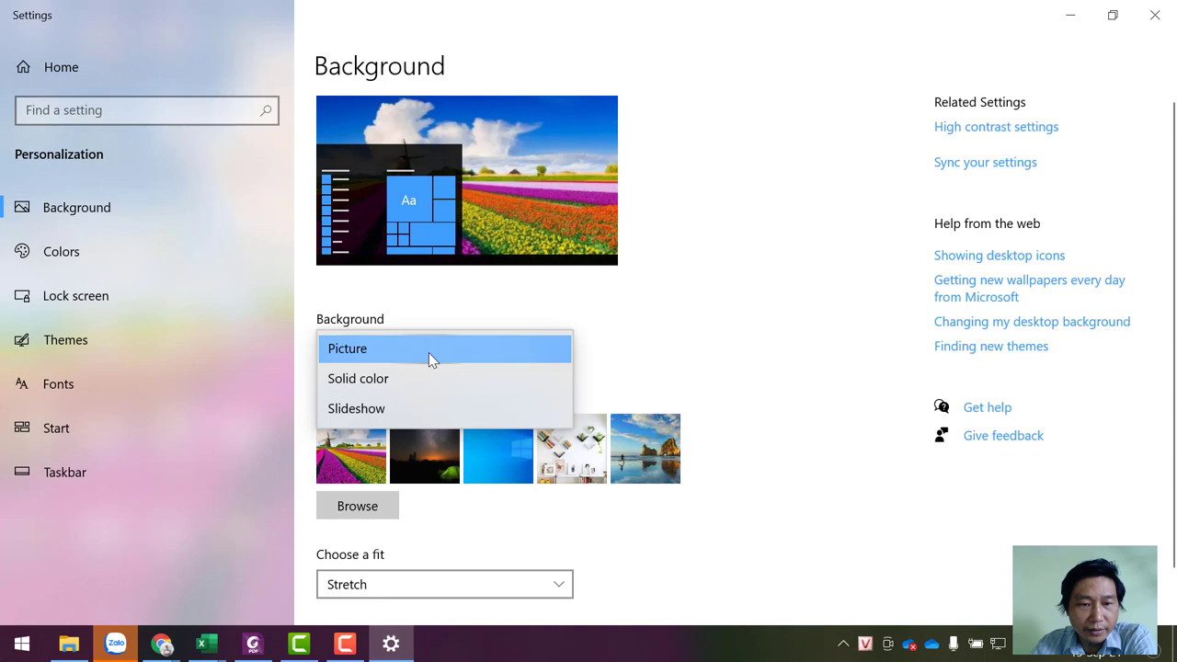
click(375, 410)
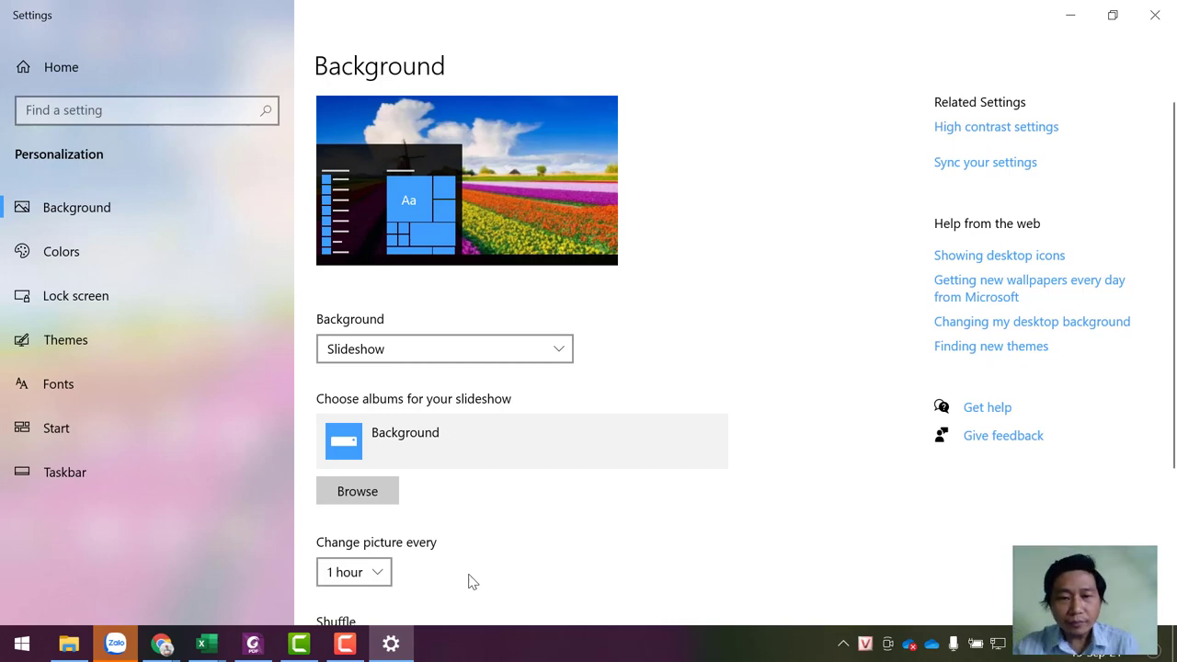
- Switch to the Lab 01 PDF in Foxit PhantomPDF and highlight exercise 2's requirement line, followed by the folder name FPT Polytechnic
click(253, 644)
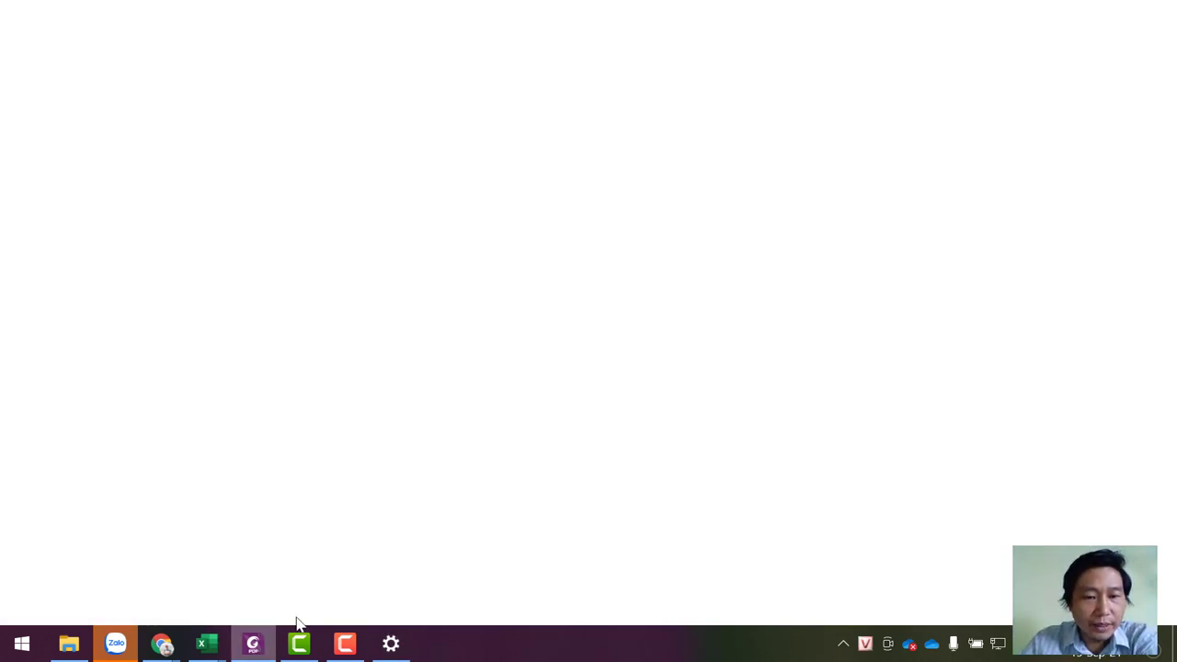
scroll(590, 410, down, 5)
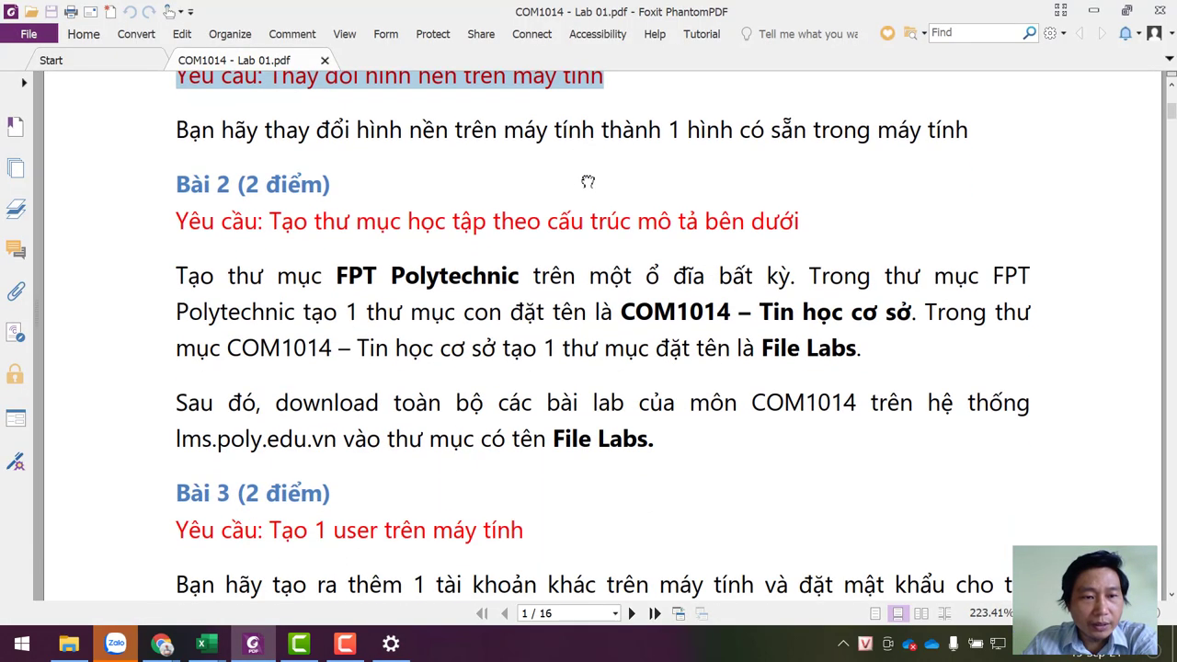
click(231, 231)
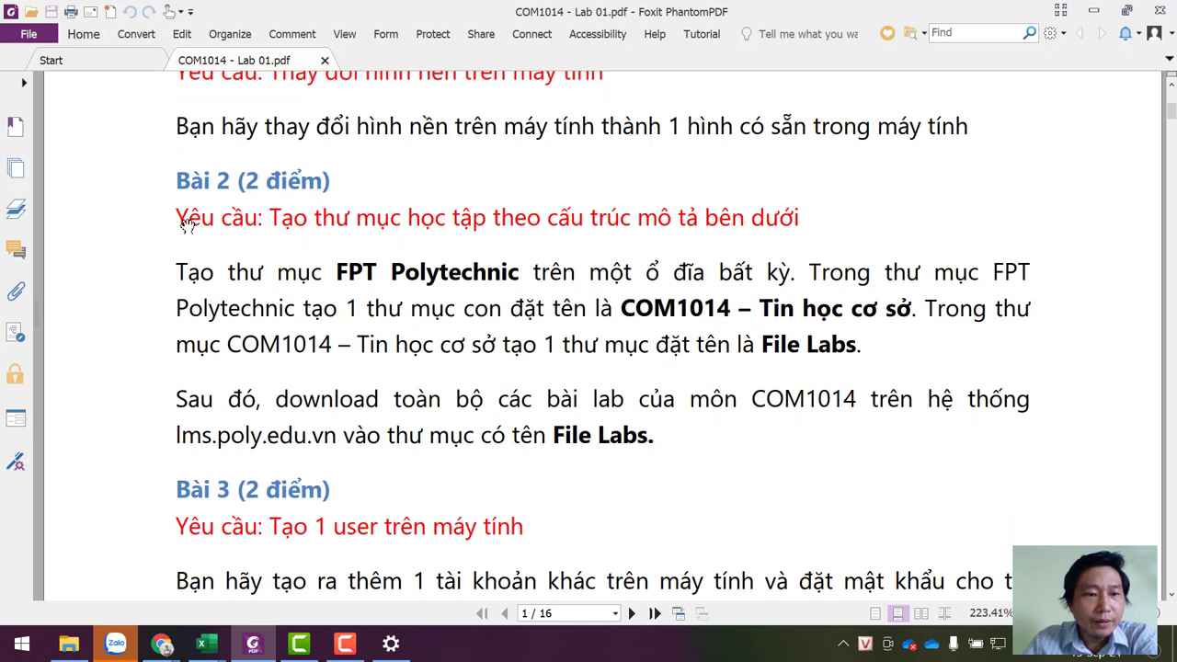
drag(176, 217, 827, 218)
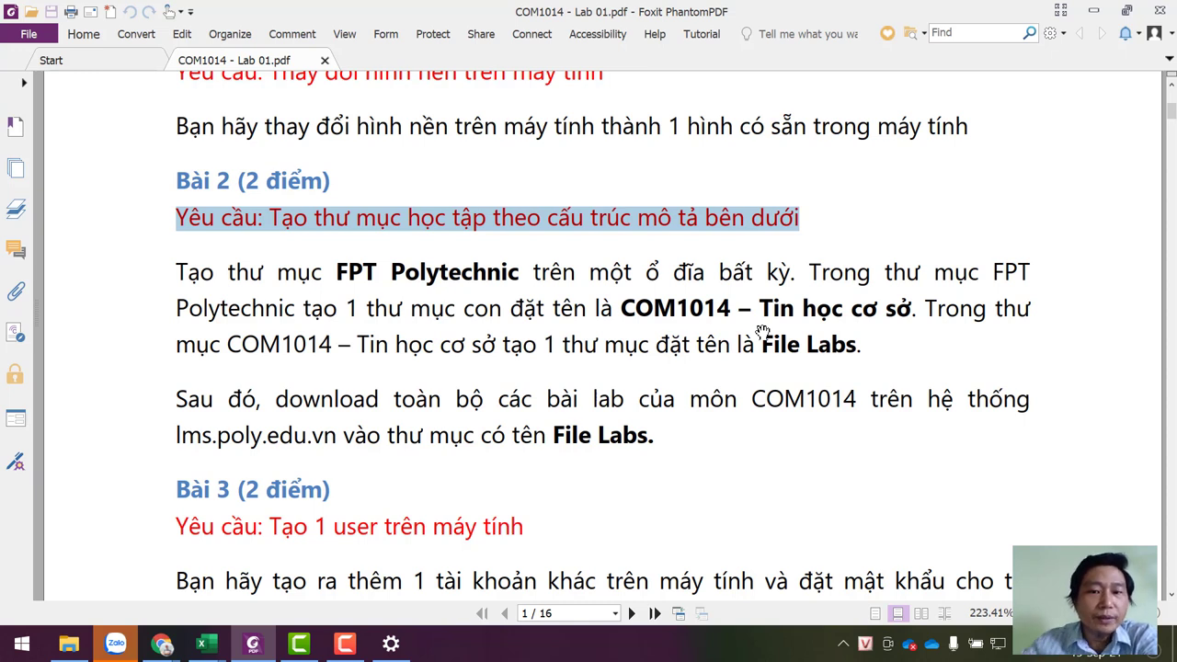
click(341, 356)
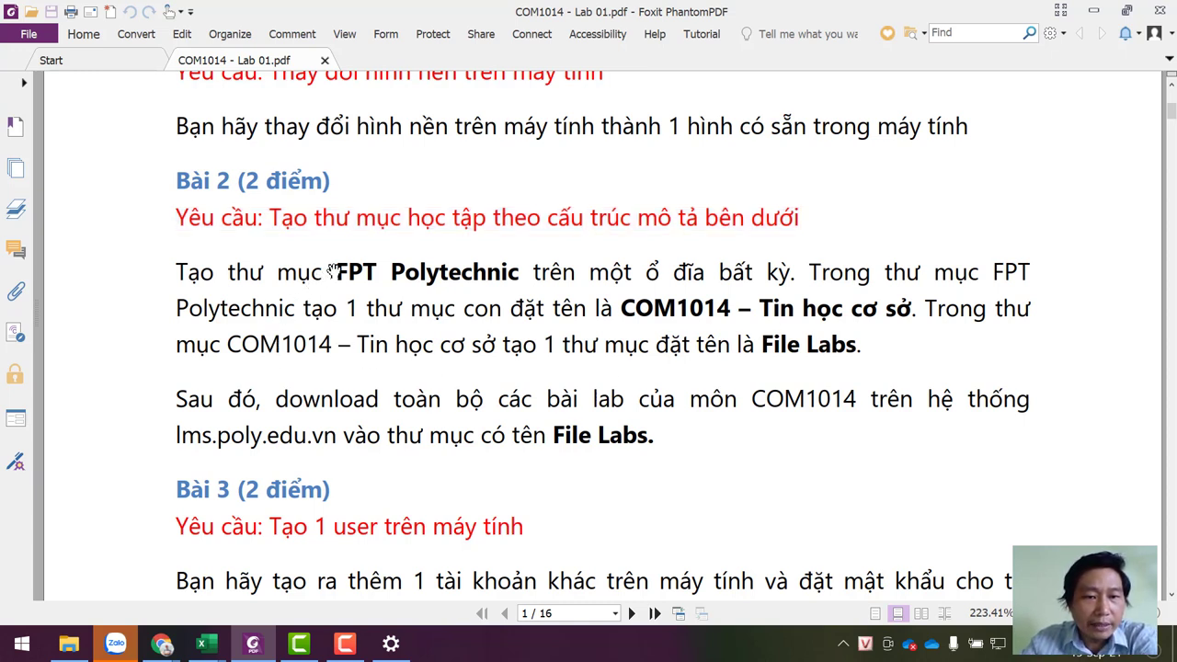
drag(338, 267, 522, 271)
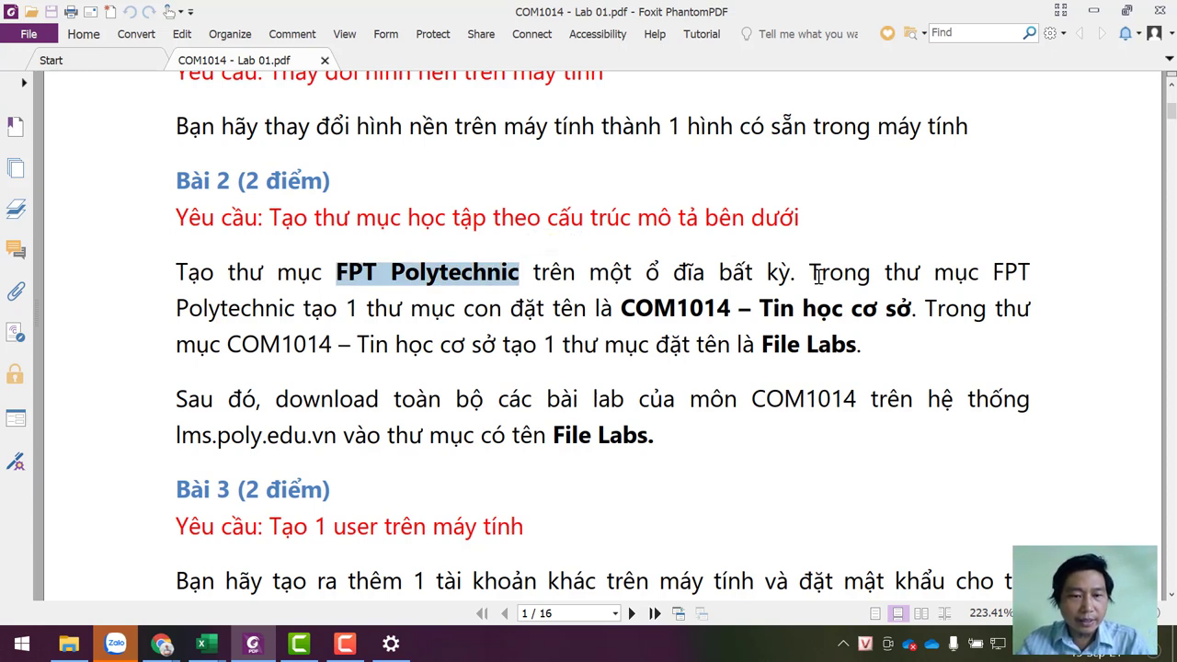
- Switch to File Explorer, create a folder named FPT Polytechnic on the DATA (D:) drive, and open it
click(69, 643)
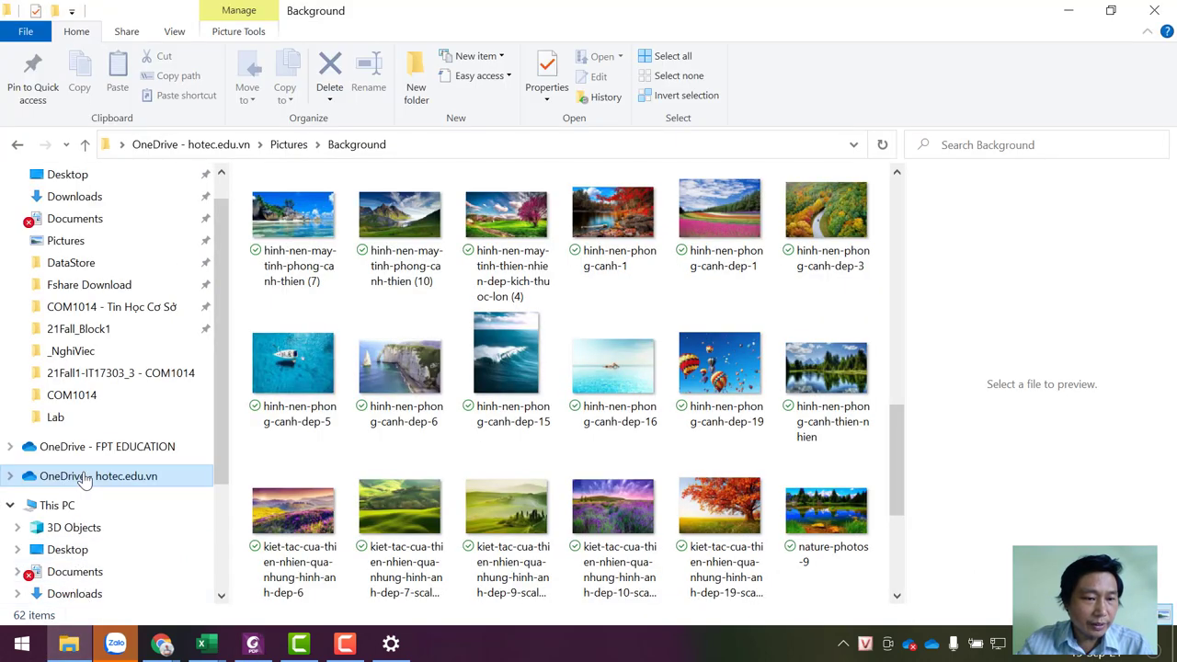
scroll(101, 514, down, 2)
scroll(101, 542, down, 1)
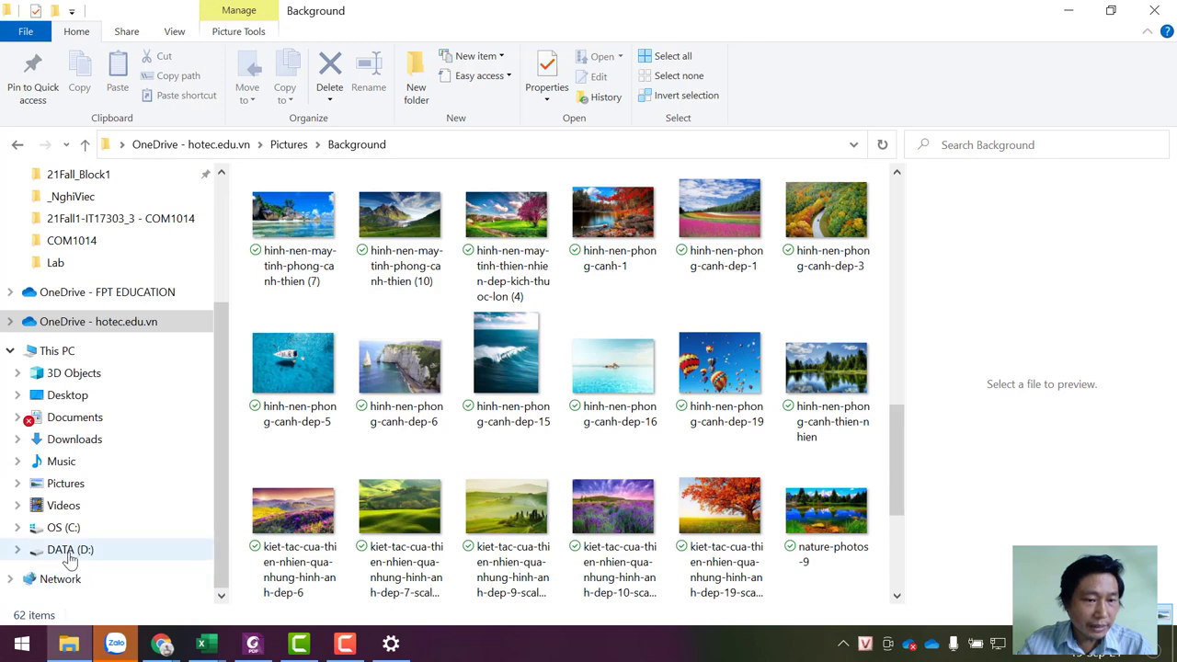
click(71, 554)
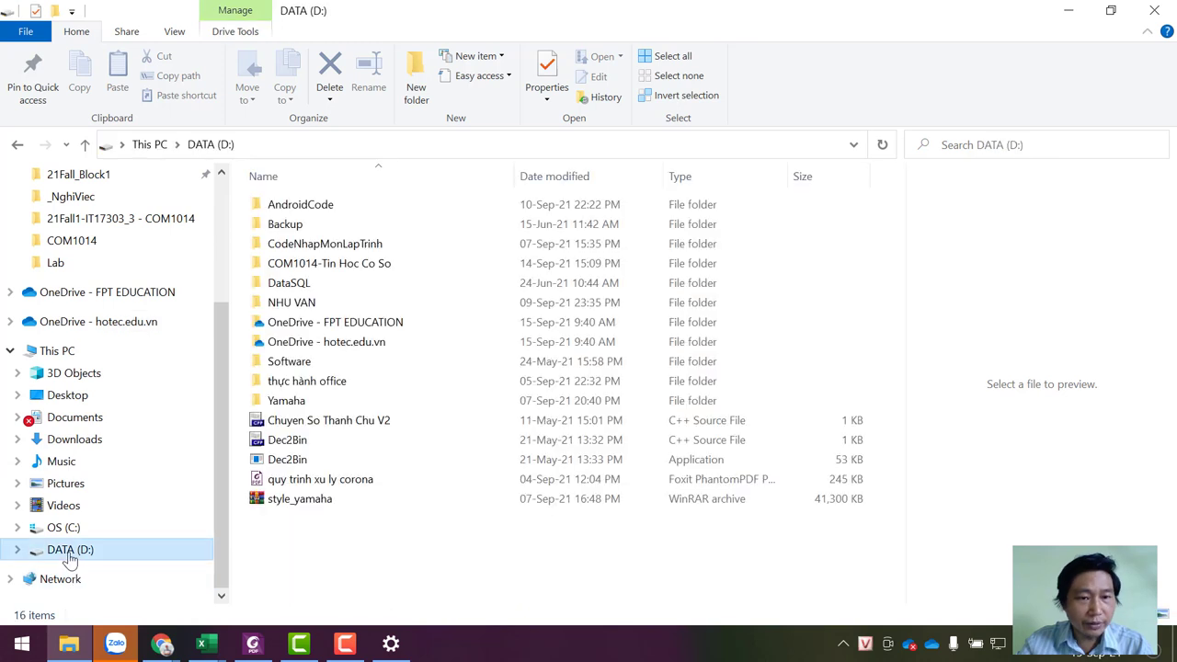
click(416, 84)
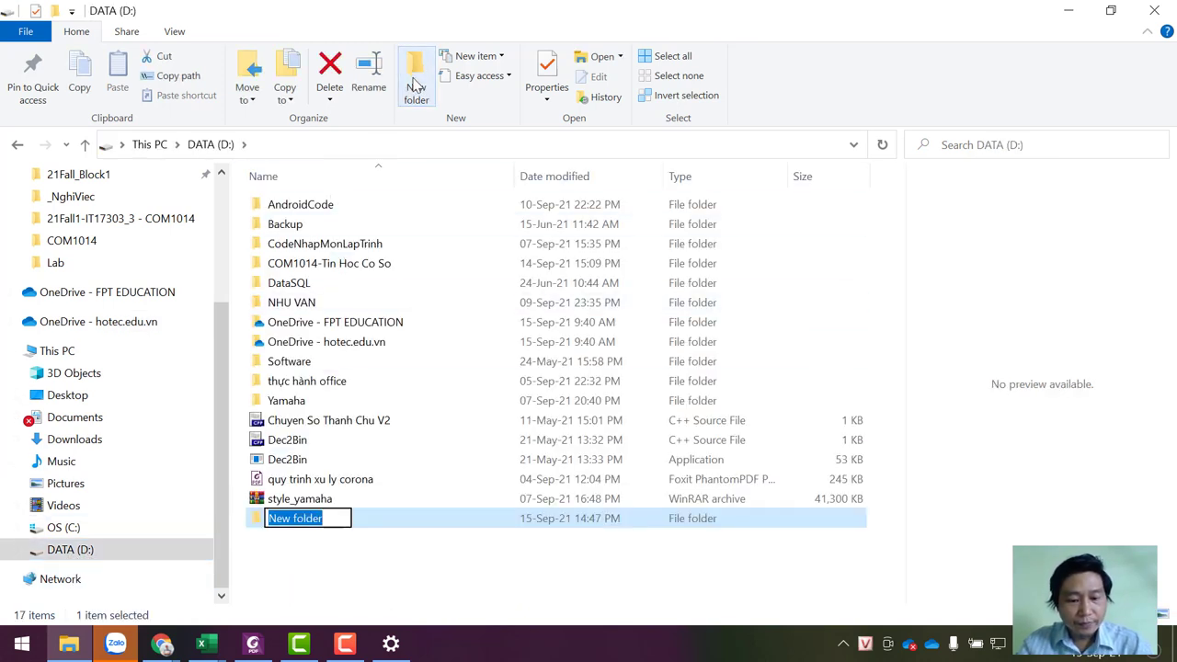
text(FPT Polytechnic)
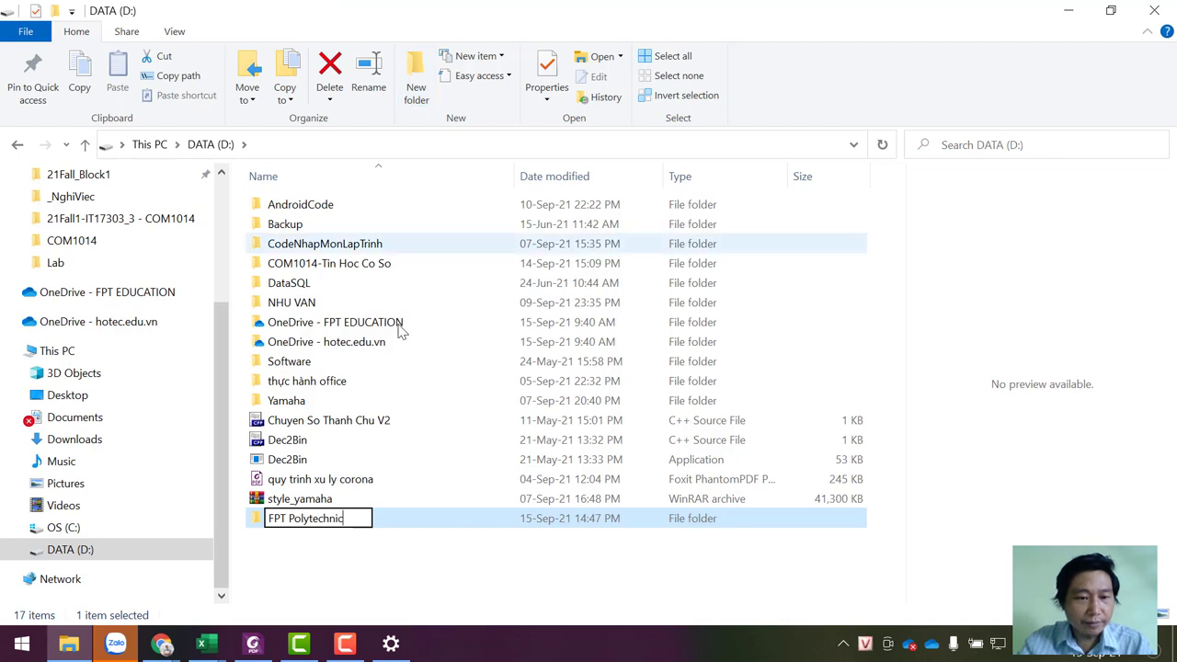
click(296, 535)
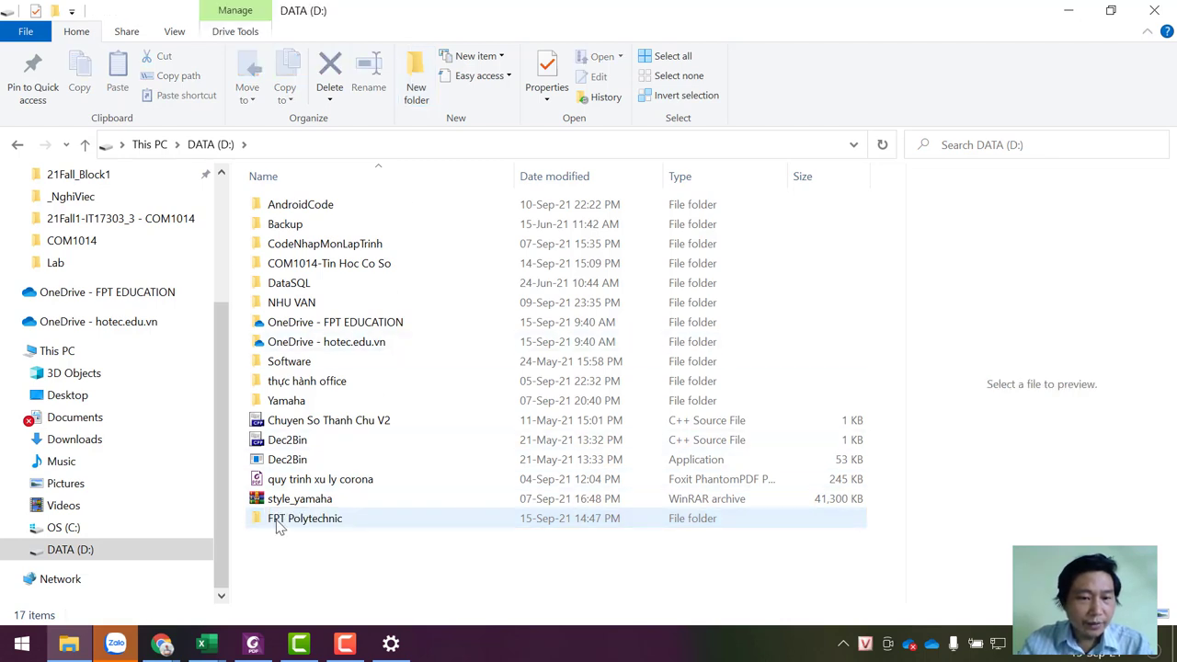
click(279, 524)
double_click(279, 522)
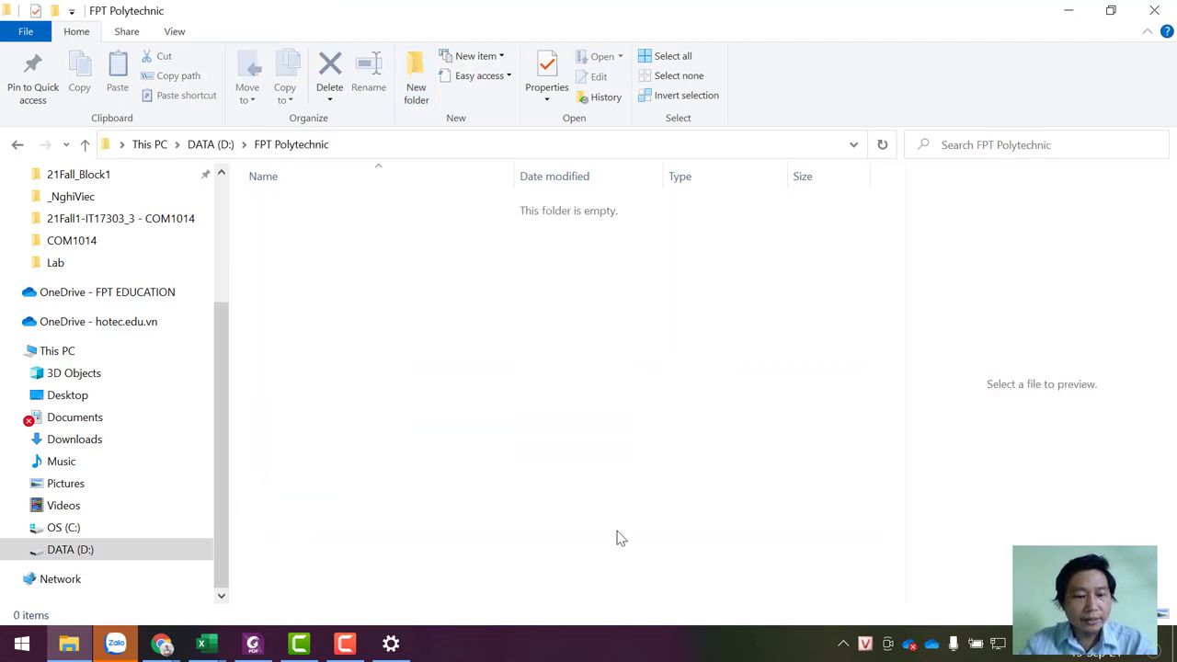
- Copy the subfolder name from the lab PDF and create the folder COM1014 – Tin học cơ sở inside FPT Polytechnic
key(alt+Tab)
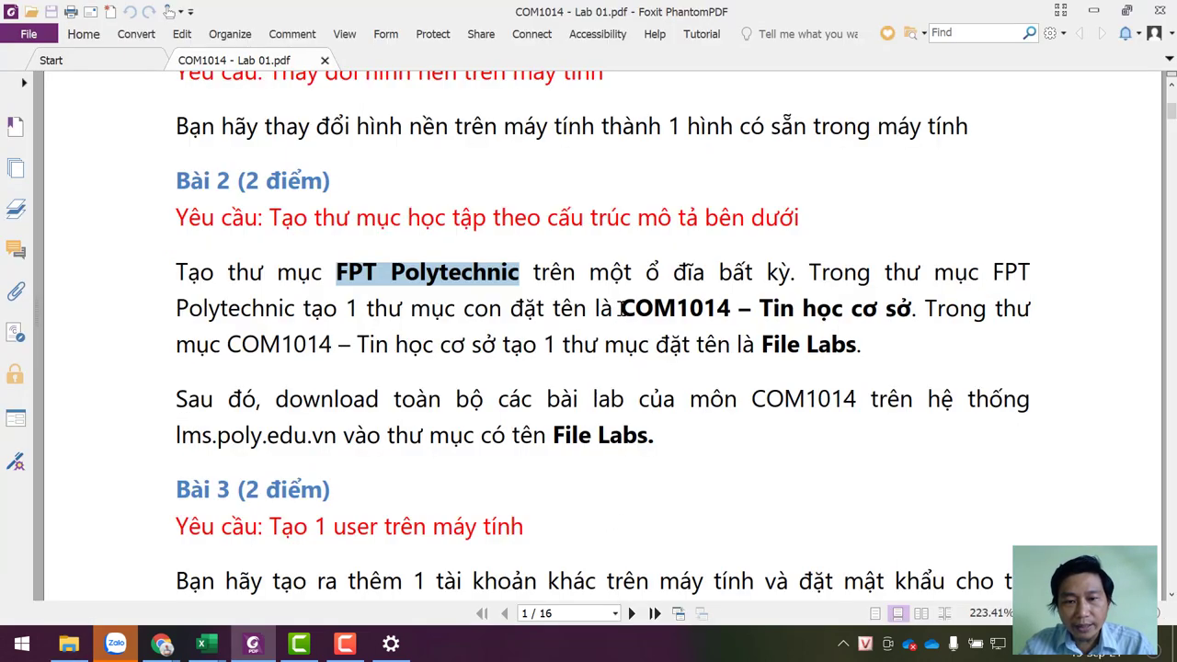
drag(621, 309, 913, 311)
key(ctrl+c)
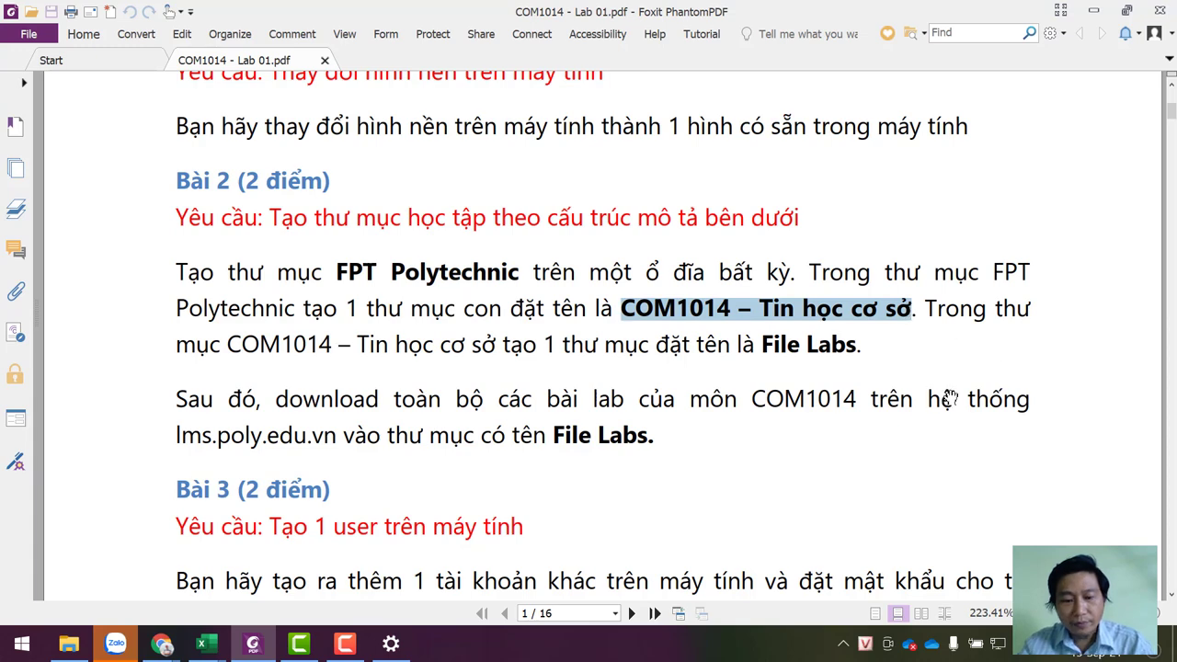
key(alt+Tab)
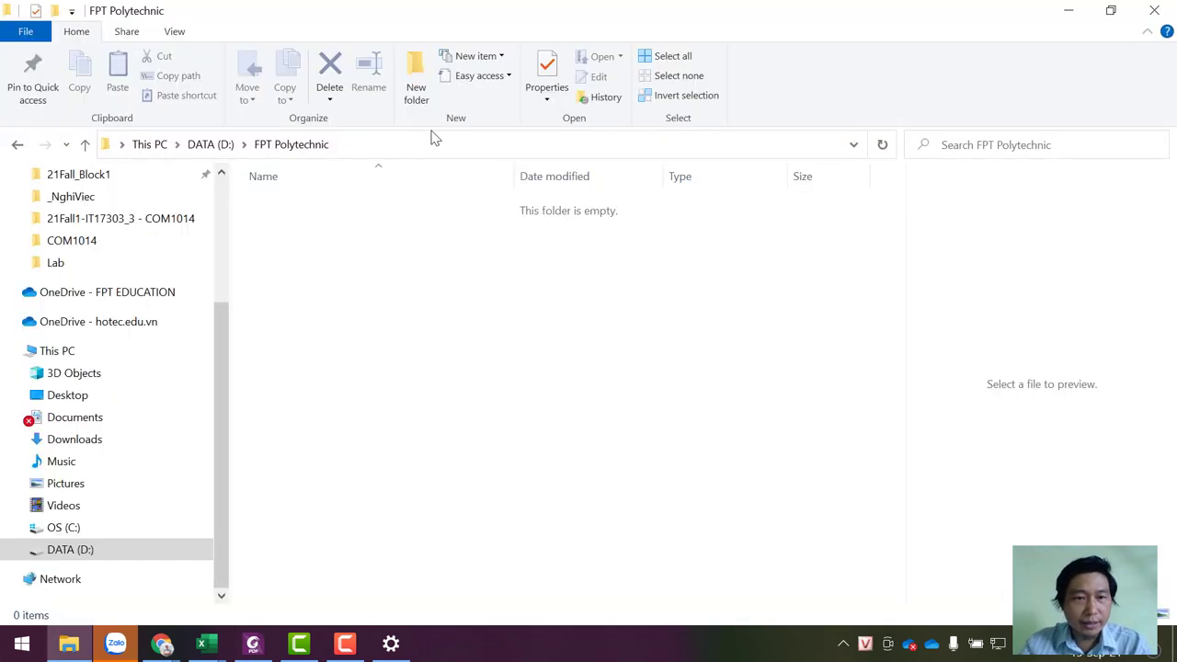
click(418, 69)
key(ctrl+v)
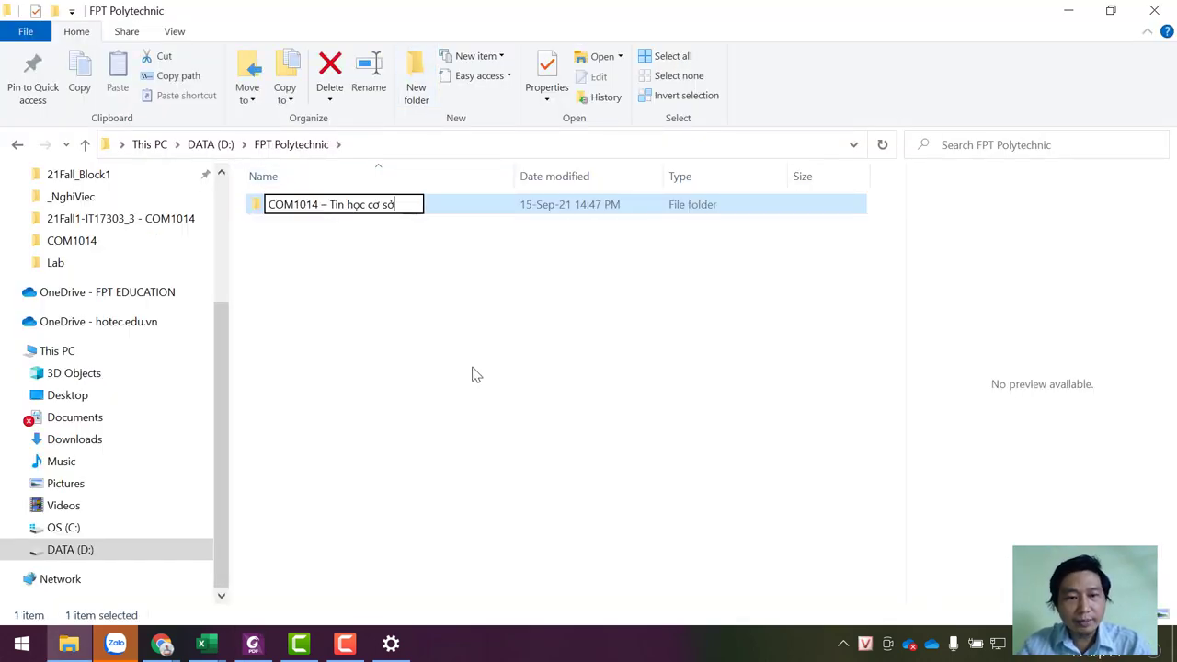
key(Return)
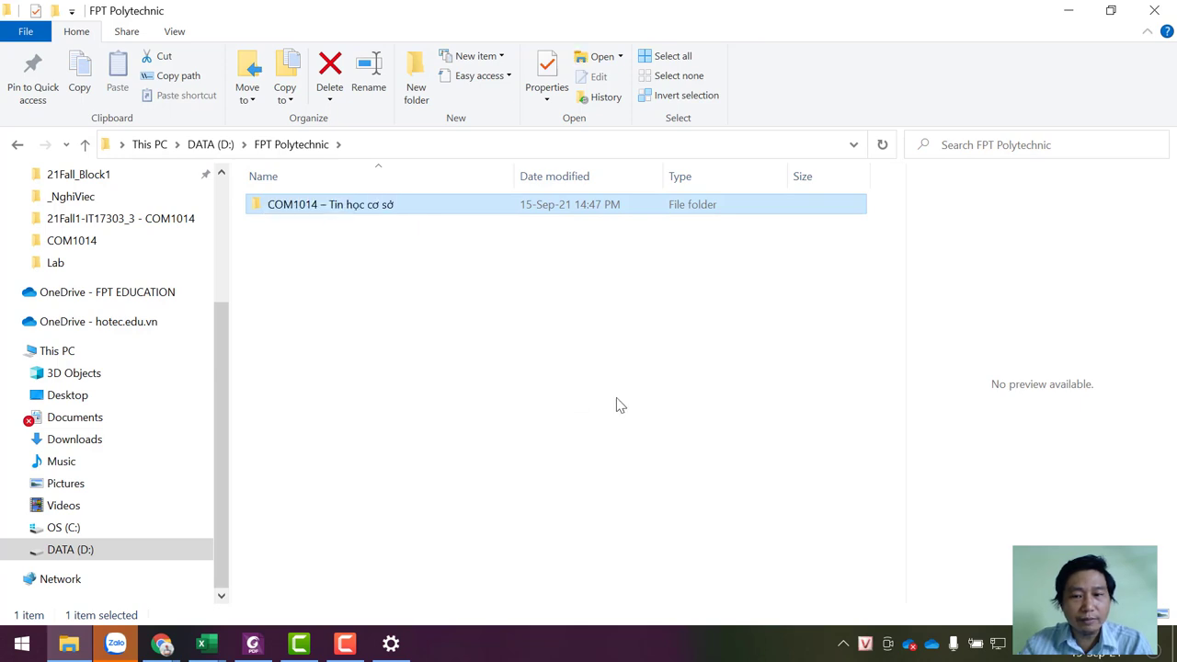
- Copy the name File Labs from the lab PDF and create a folder with it inside COM1014 – Tin học cơ sở
key(alt+Tab)
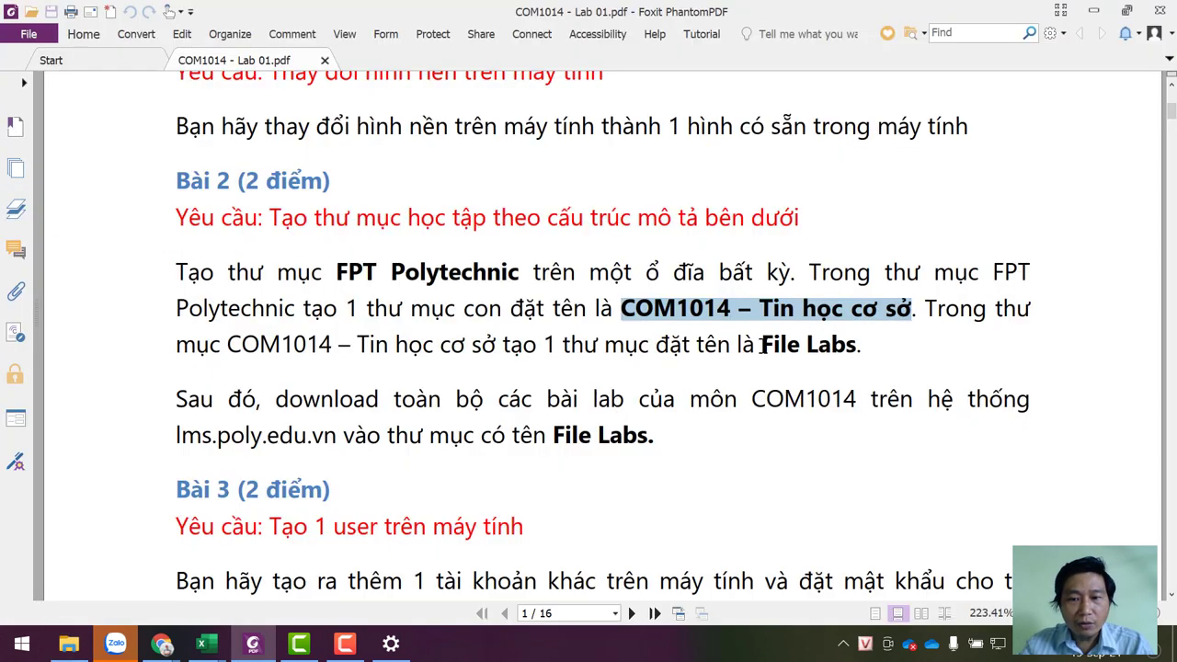
drag(759, 344, 857, 345)
key(ctrl+c)
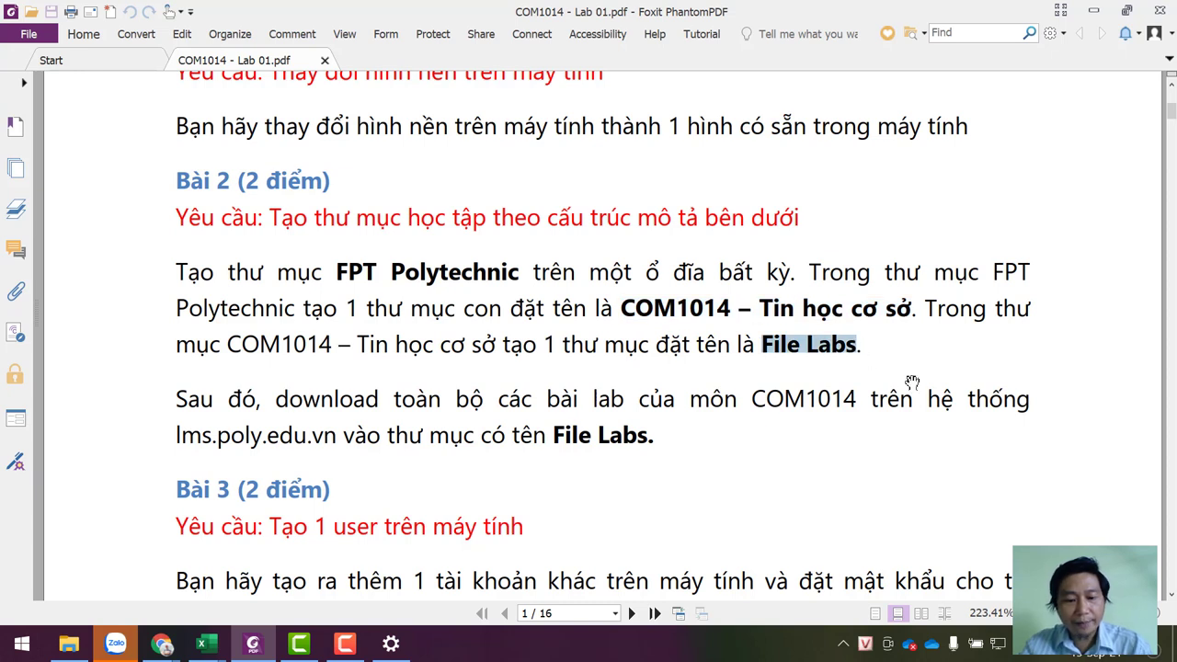
click(73, 645)
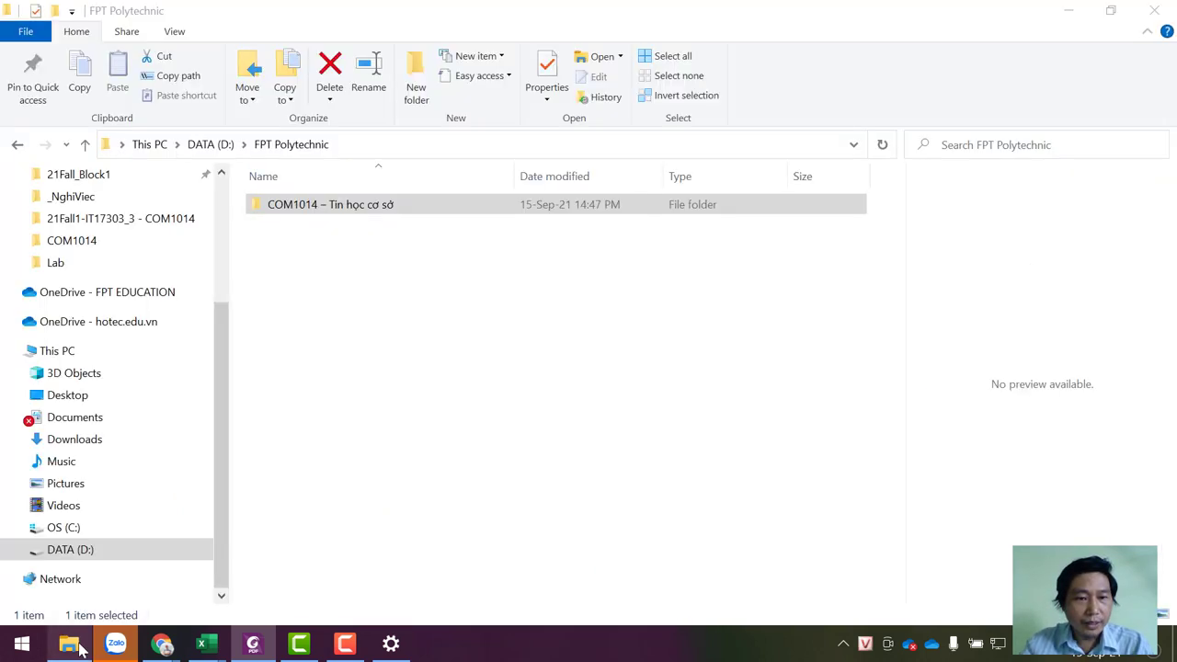
double_click(330, 206)
click(415, 87)
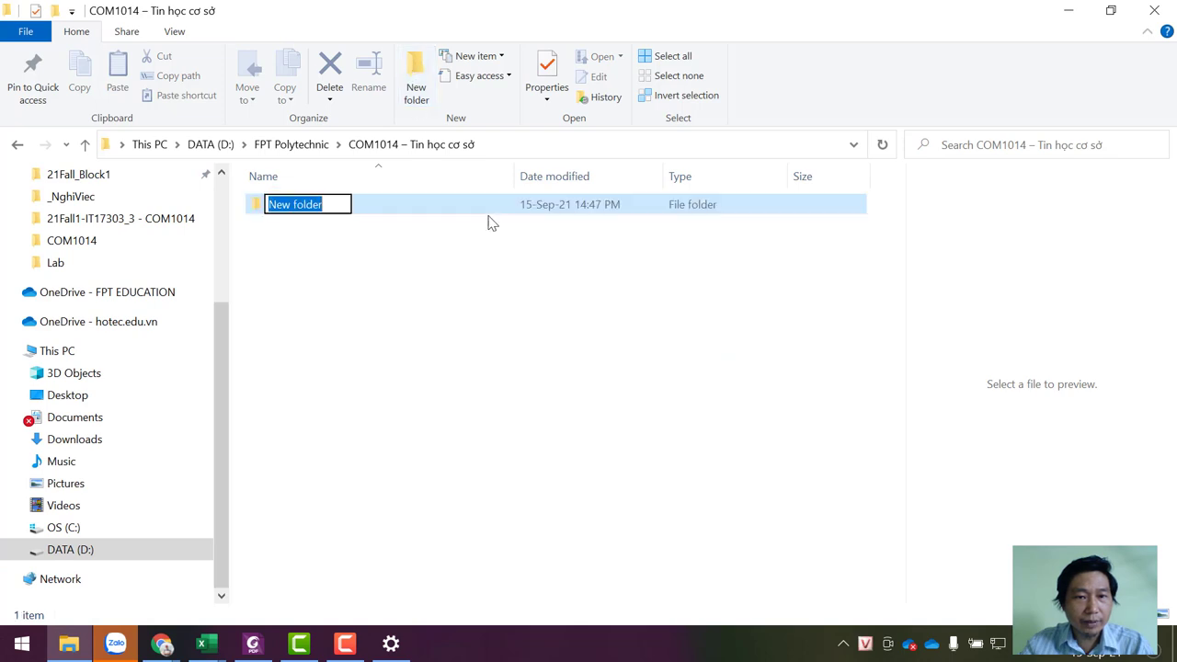
key(ctrl+v)
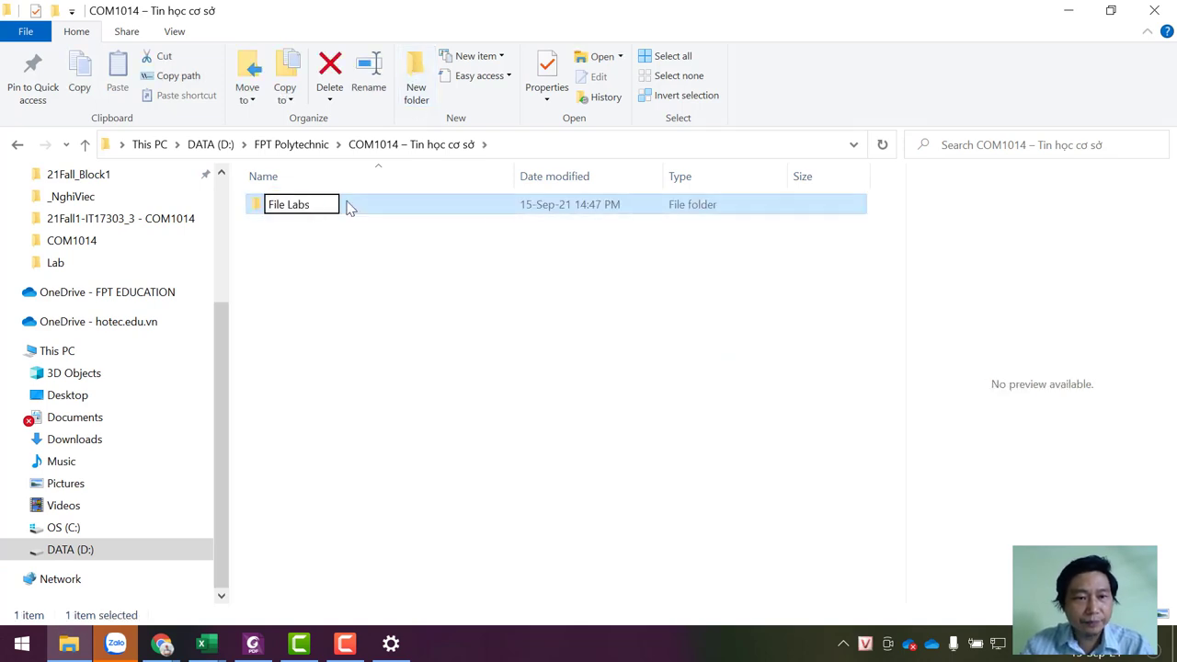
- Check the lab download instruction in the PDF, and open the File Labs folder in File Explorer
key(alt+Tab)
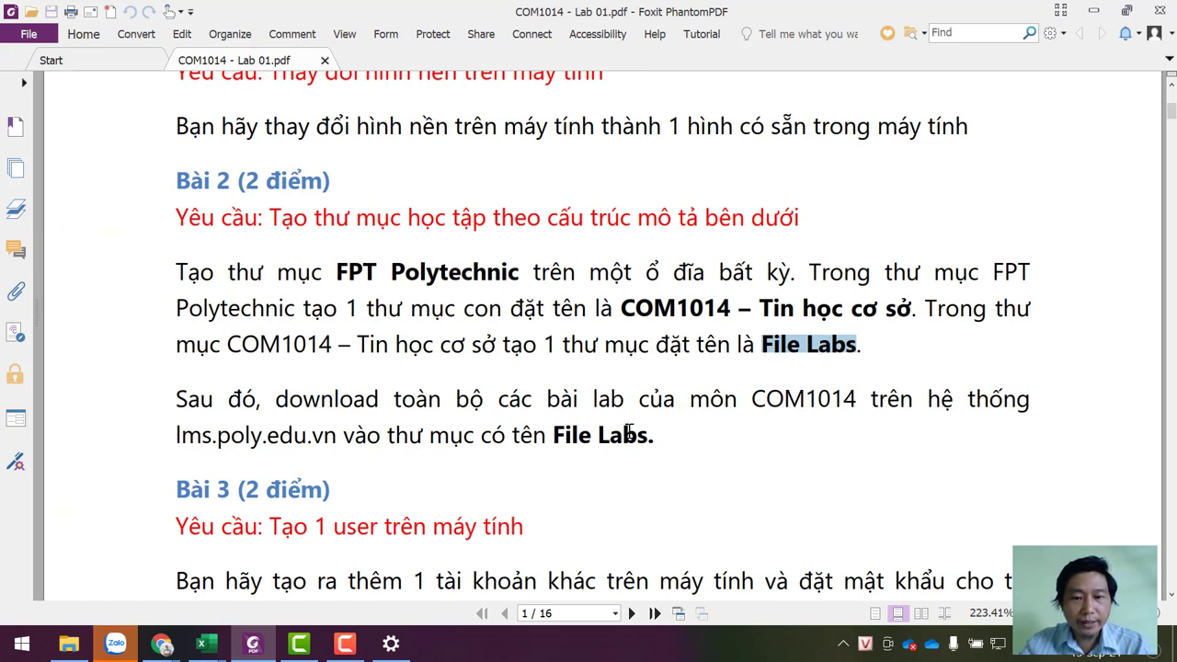
click(562, 436)
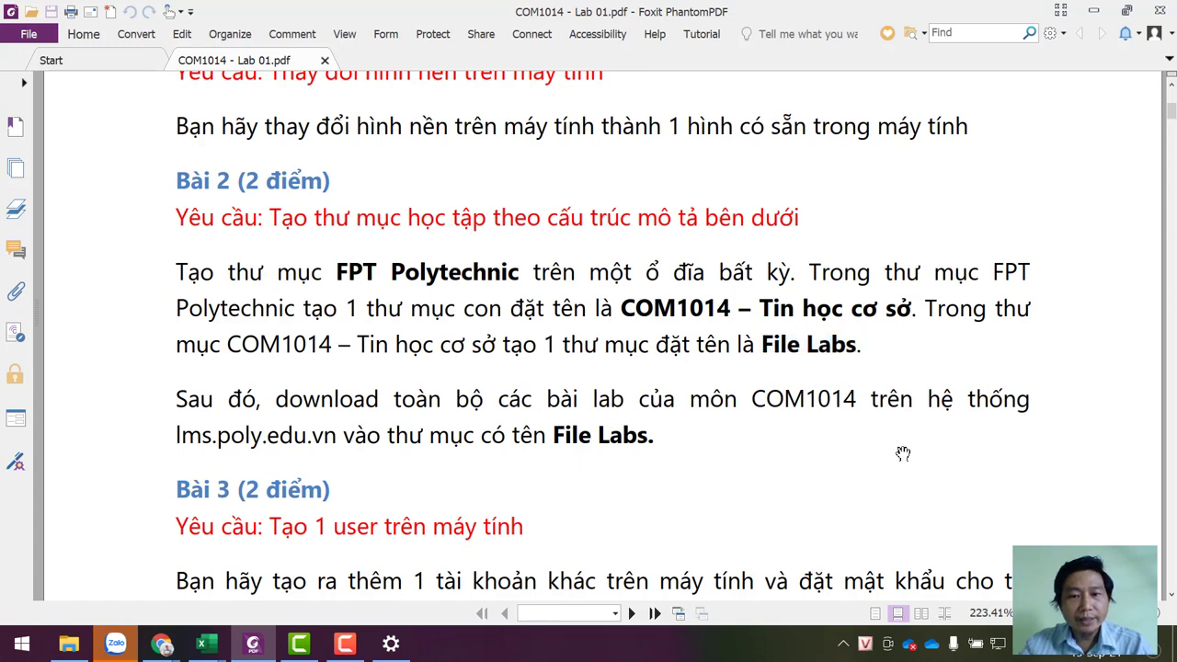
key(alt+Tab)
double_click(292, 210)
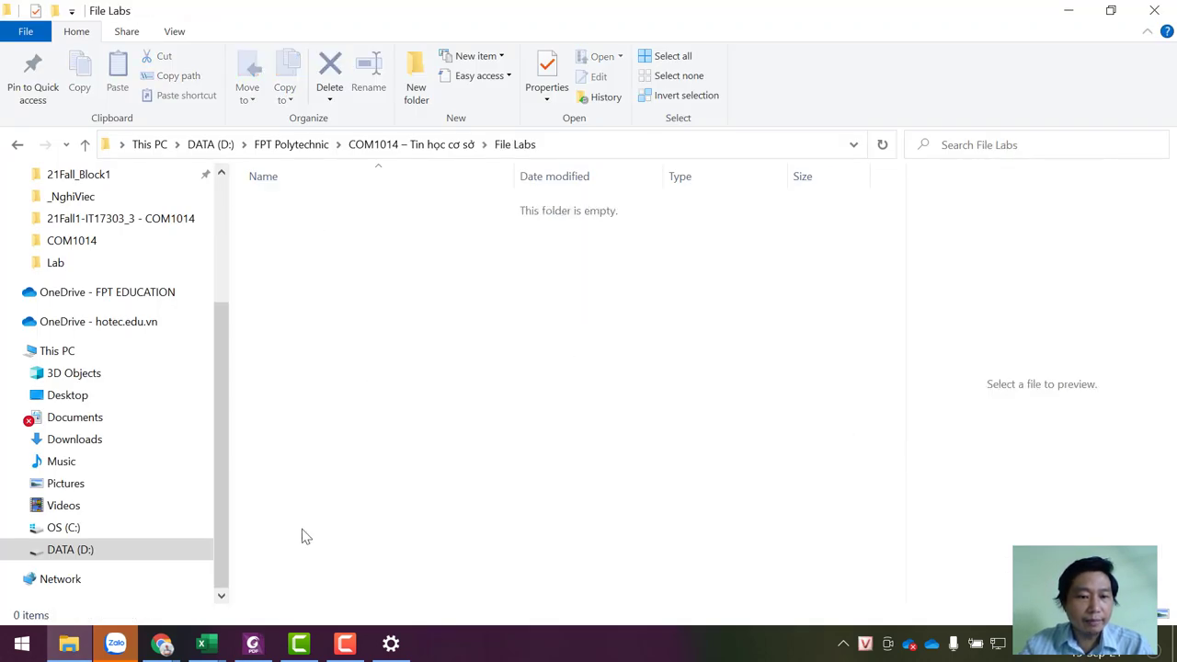
- Switch to Chrome and open the learning management site lms.poly.edu.vn in a new tab
mouse_move(161, 643)
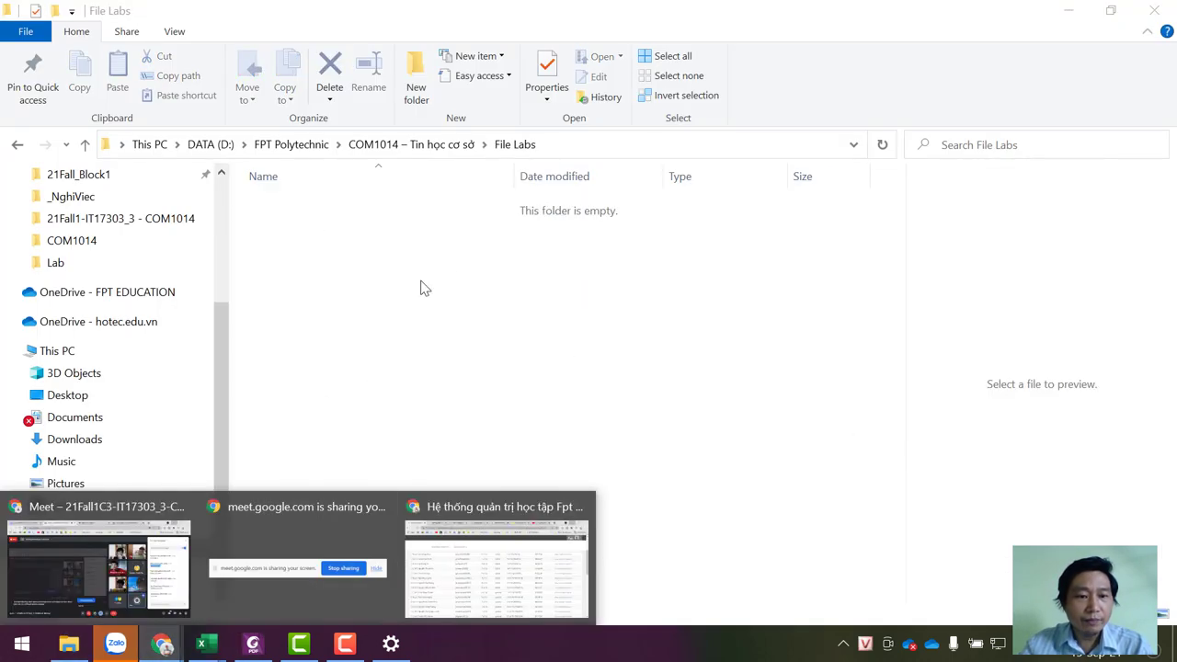
click(196, 555)
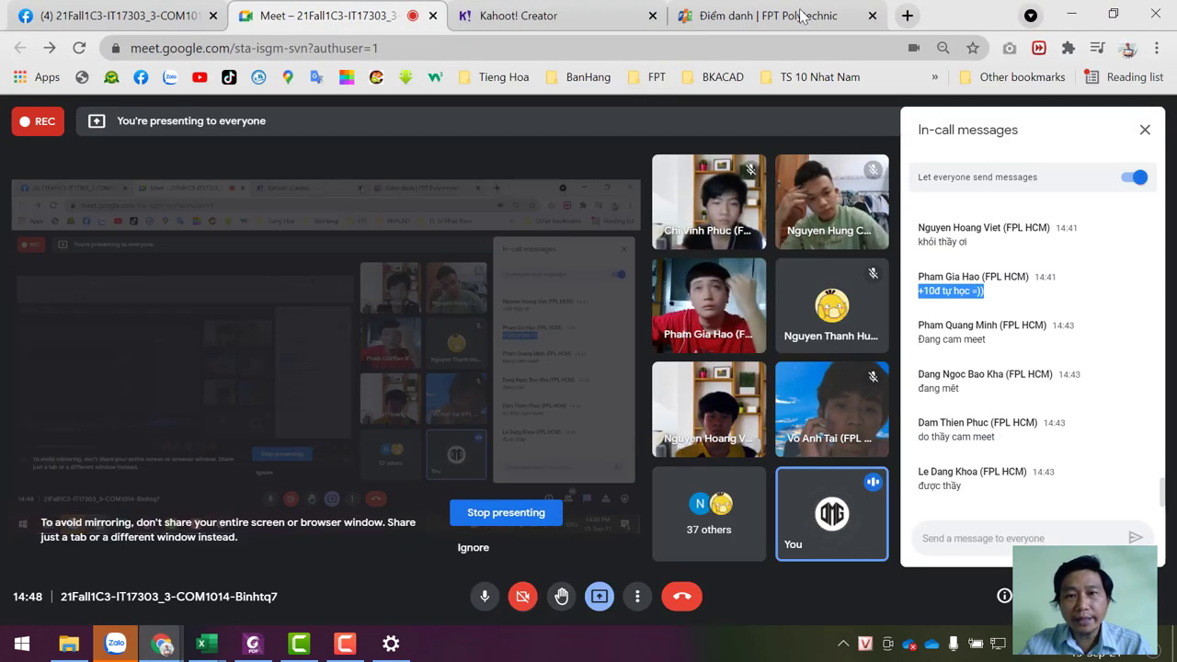
click(906, 15)
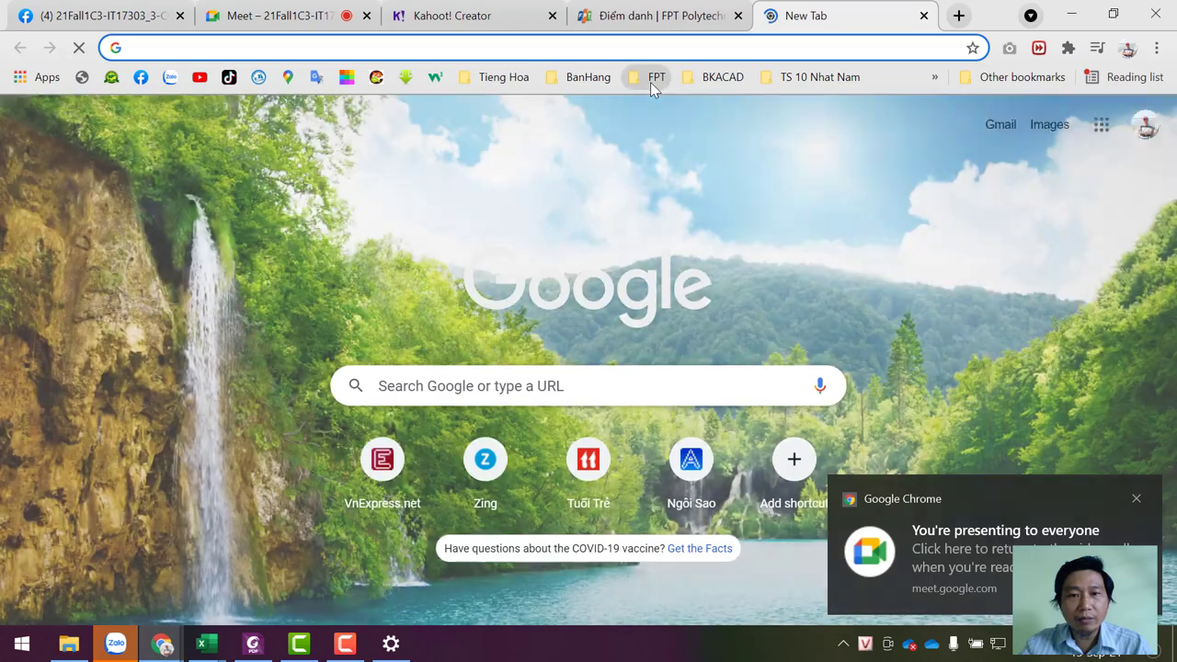
click(650, 82)
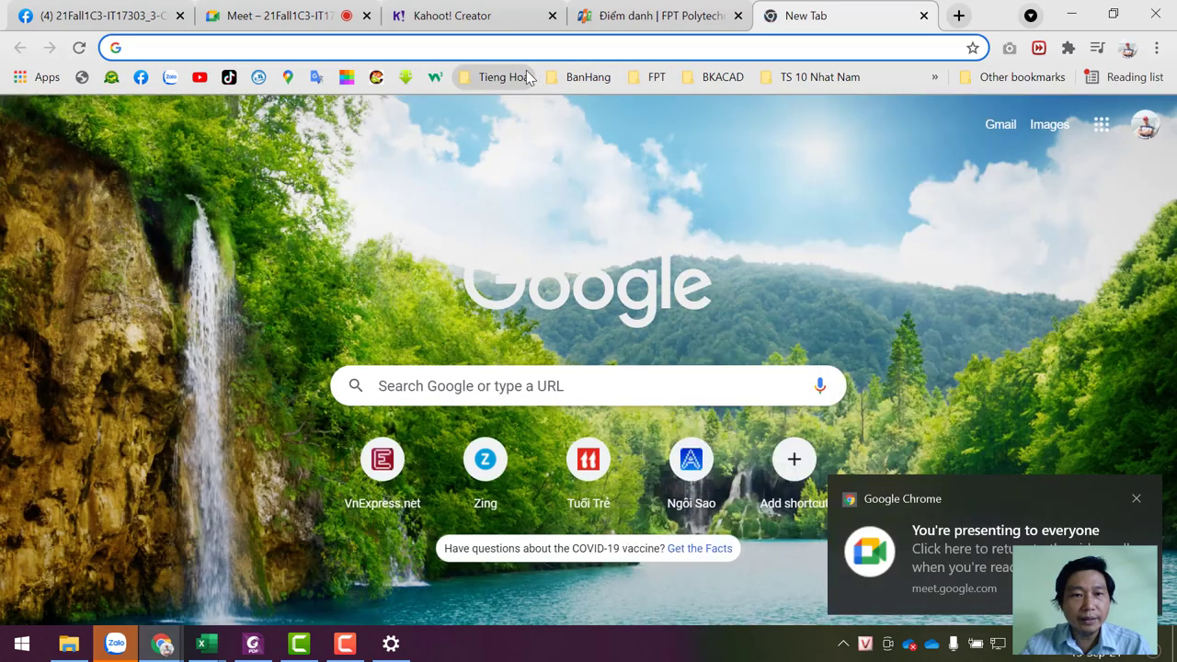
click(519, 51)
text(l)
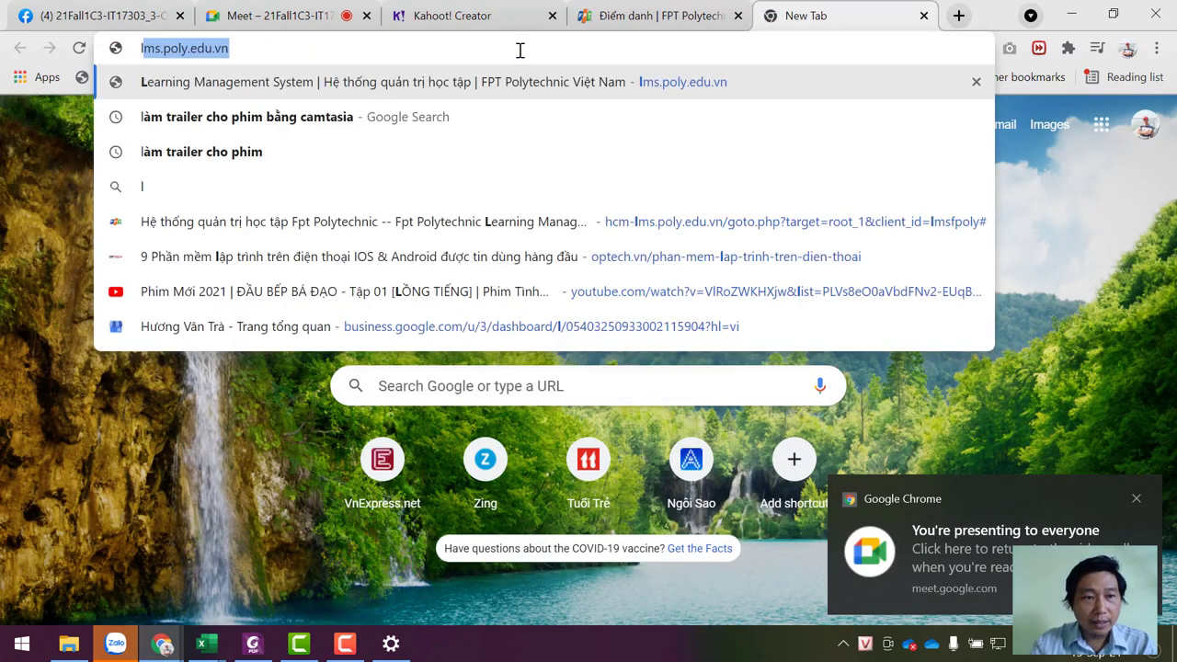
key(Return)
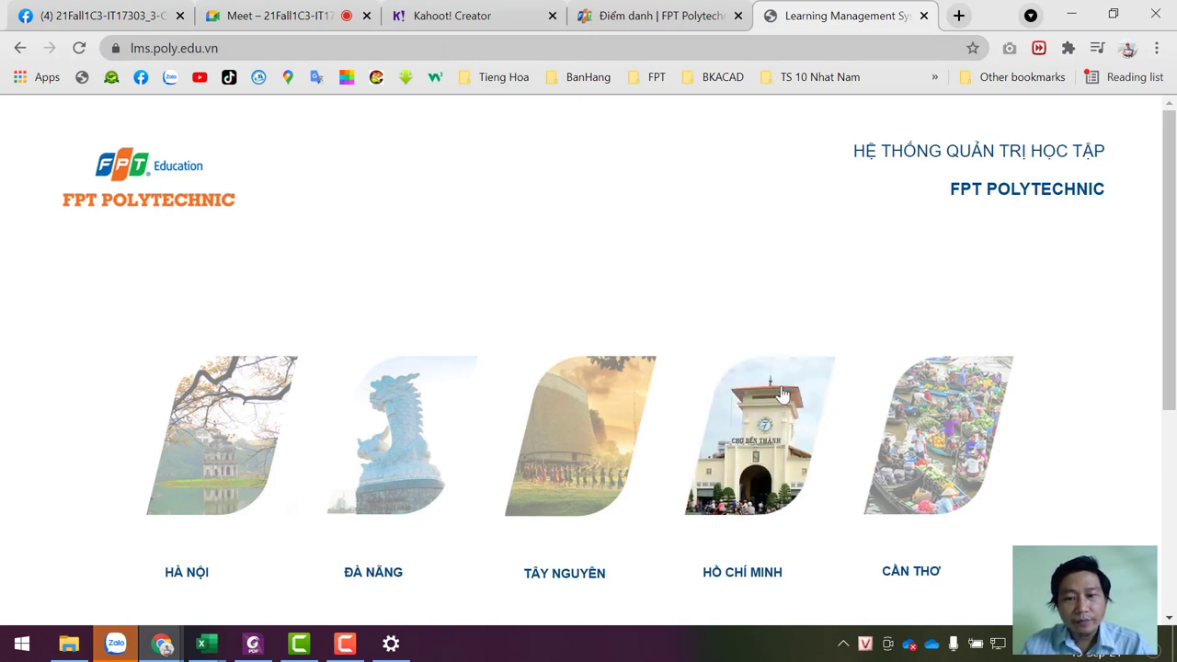
- Open the Hồ Chí Minh campus LMS and sign in through Google with the teacher's FPT account
click(777, 431)
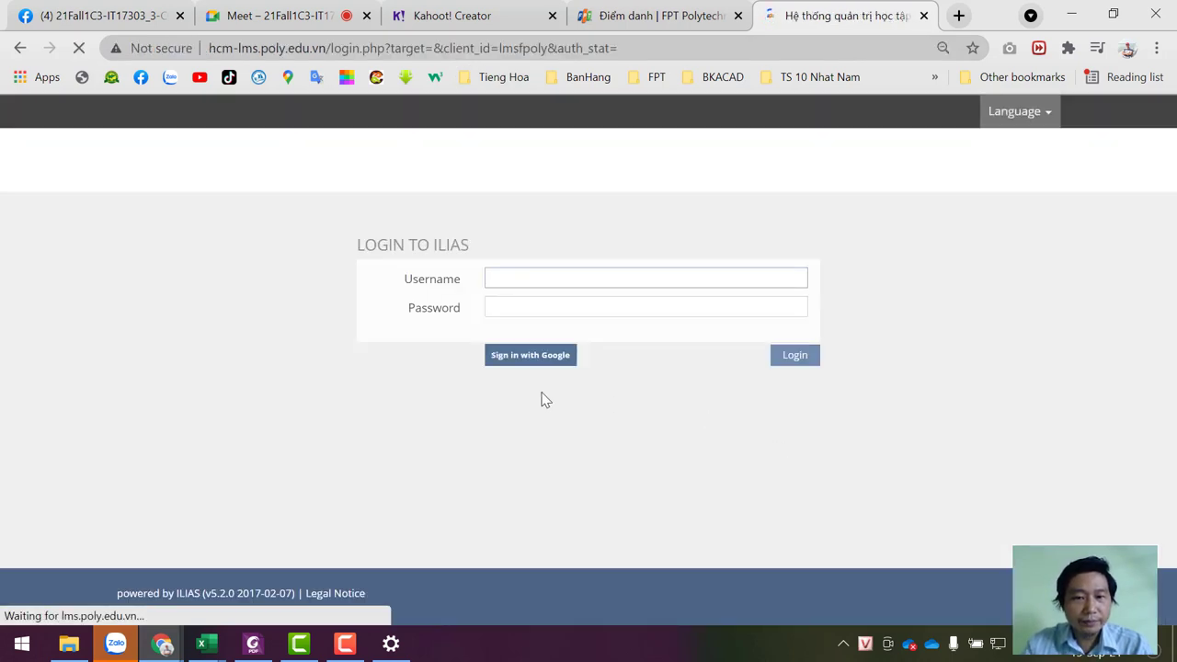
click(520, 357)
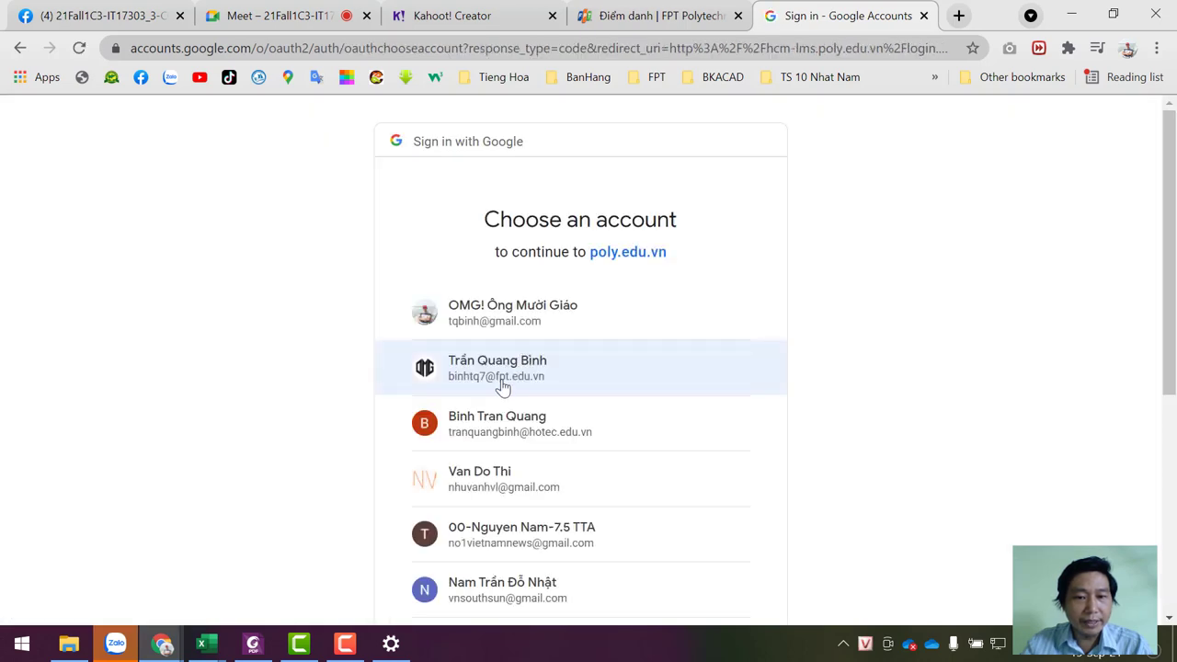
click(505, 371)
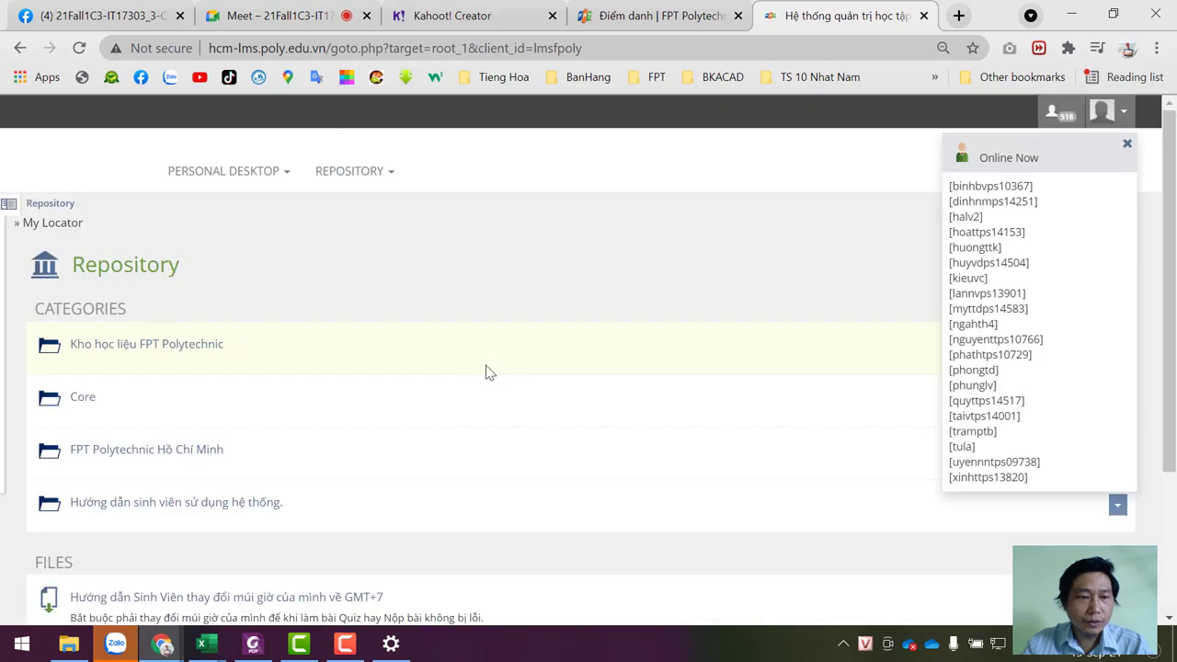
- Browse Kho học liệu FPT Polytechnic, Các môn Công nghệ thông tin to COM1014 - Tin học cơ sở - FA21 and open its Bài Lab folder
click(147, 348)
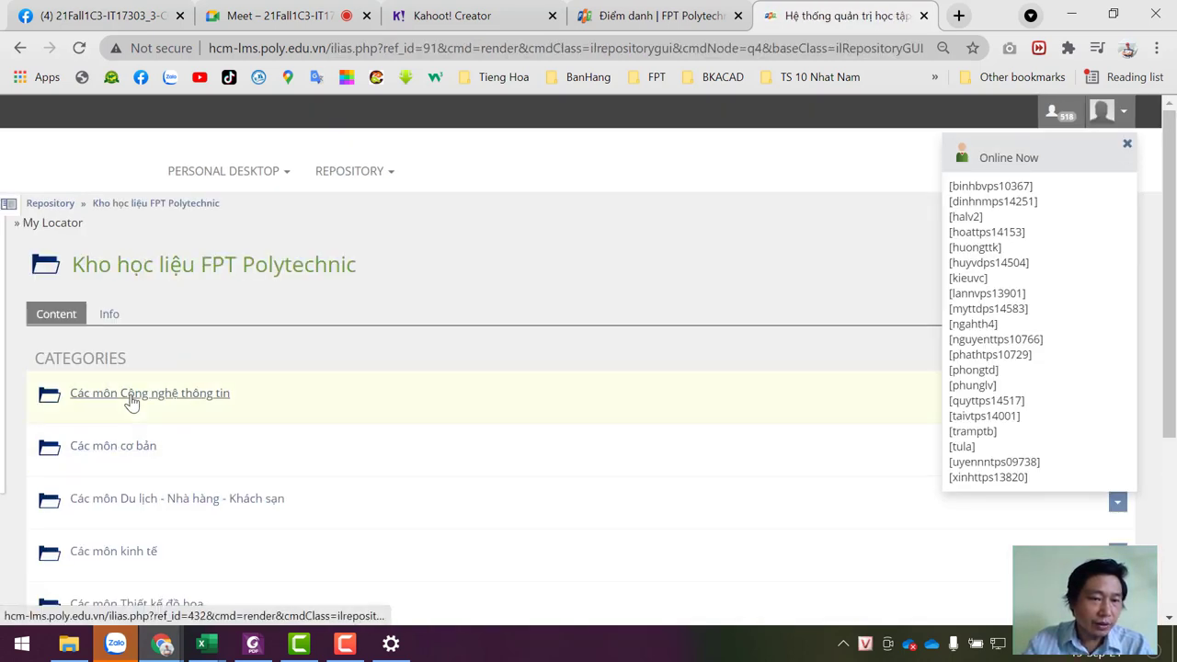
click(133, 400)
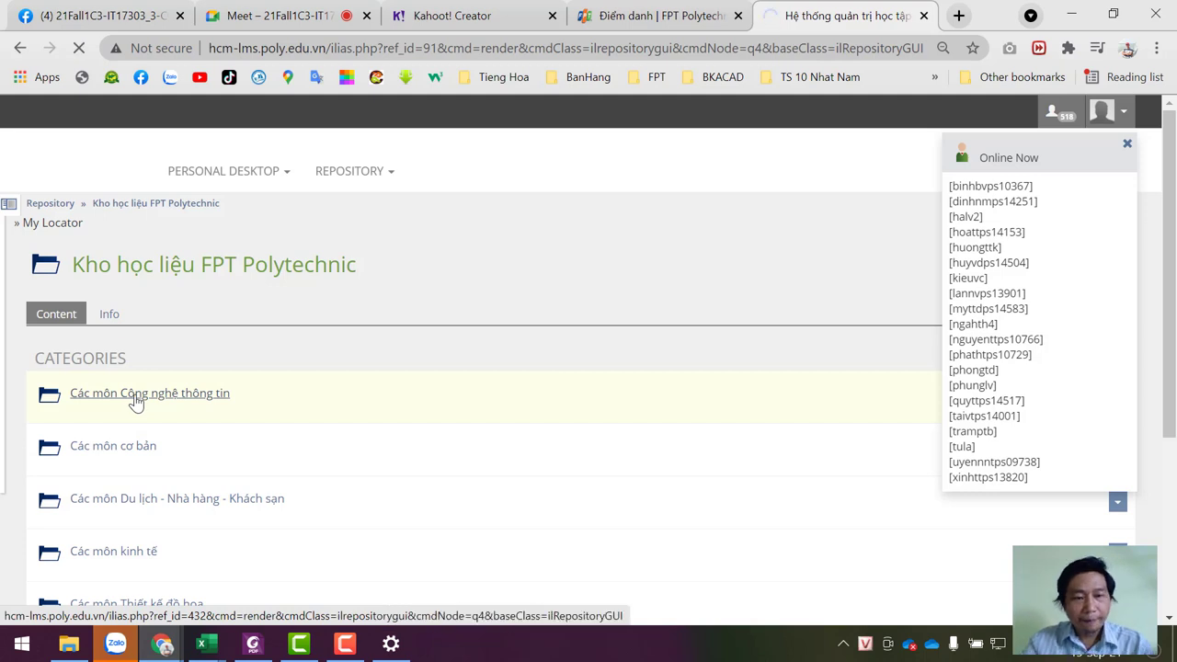
click(138, 494)
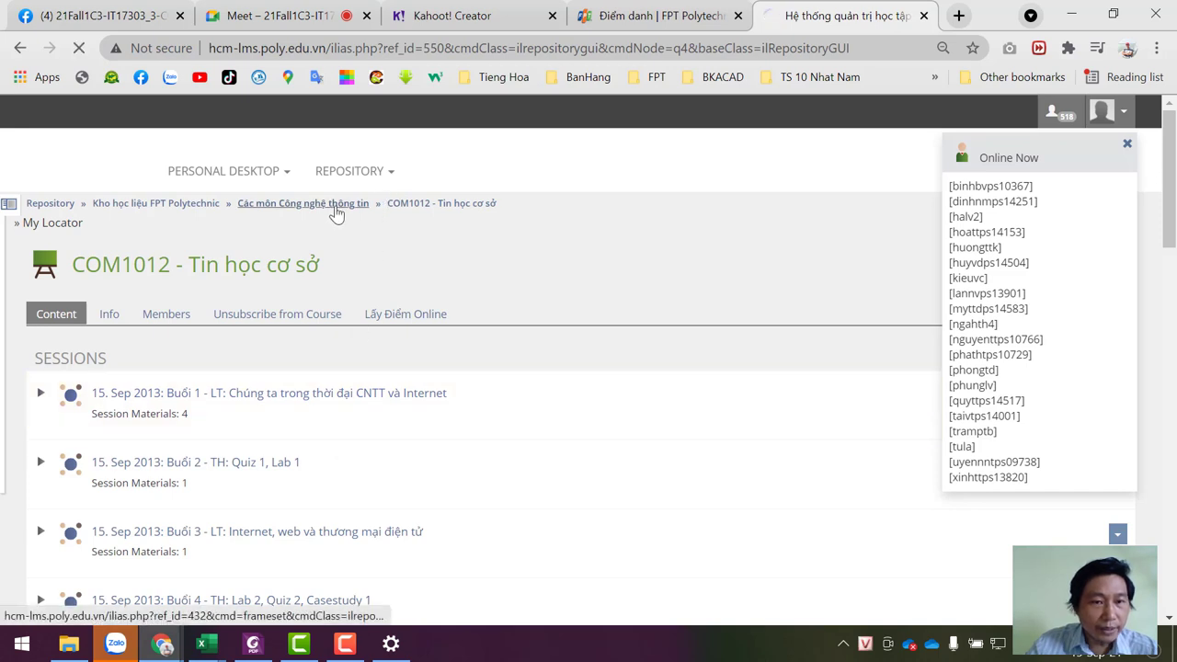
click(337, 203)
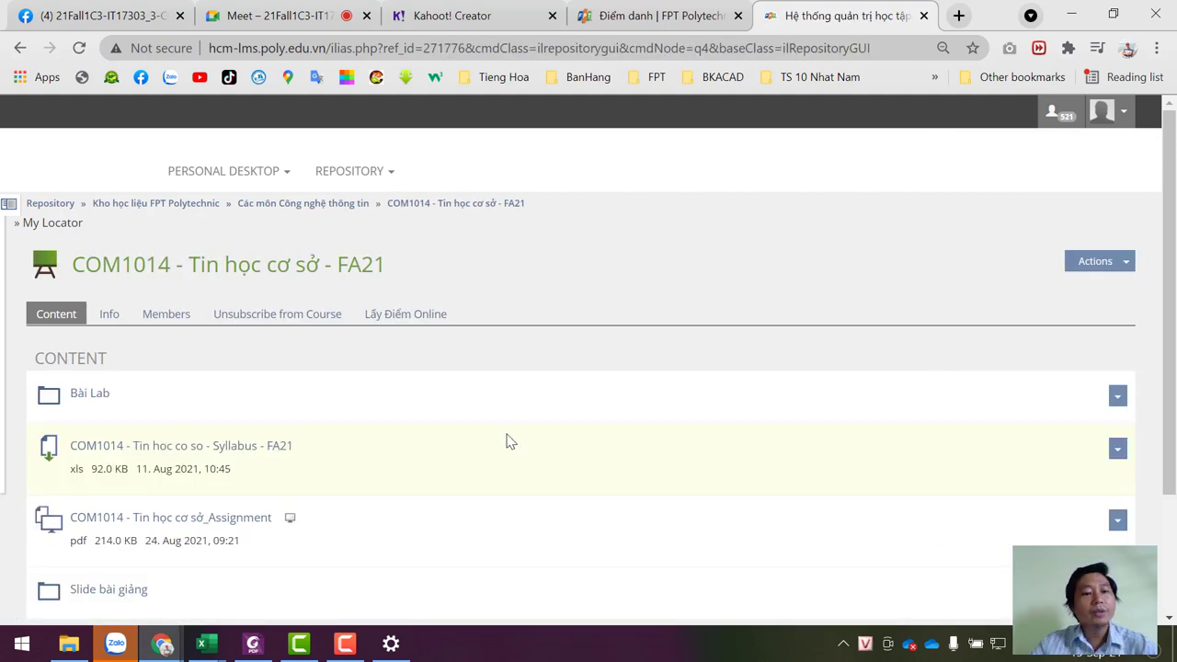
scroll(505, 441, down, 2)
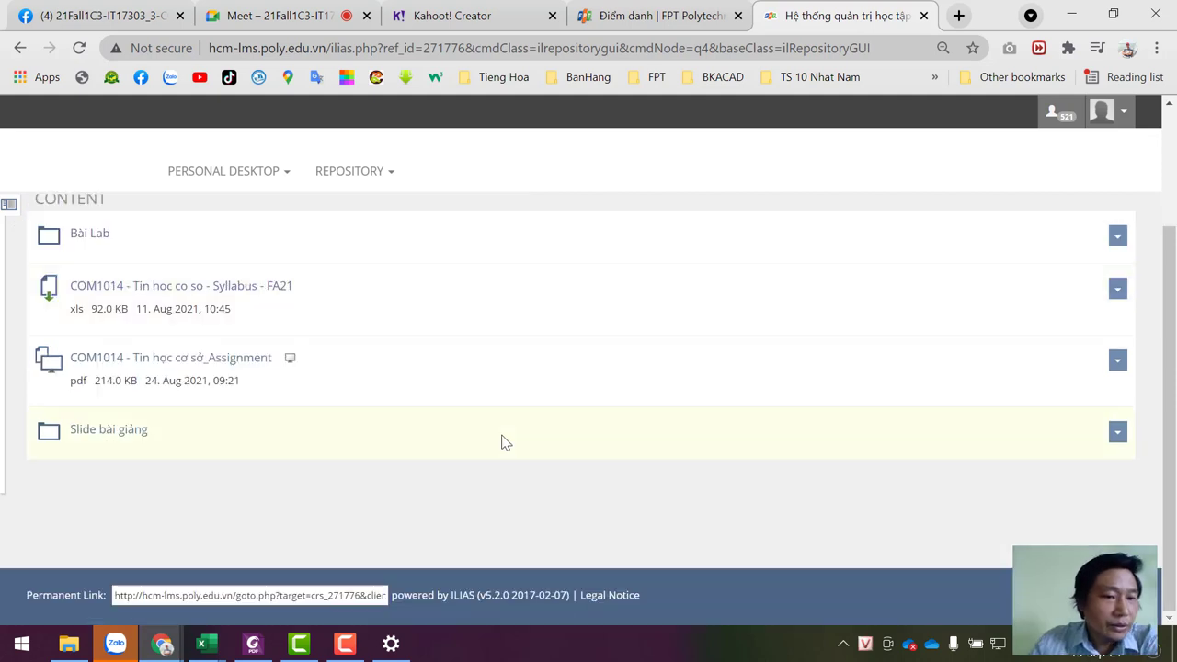
click(76, 237)
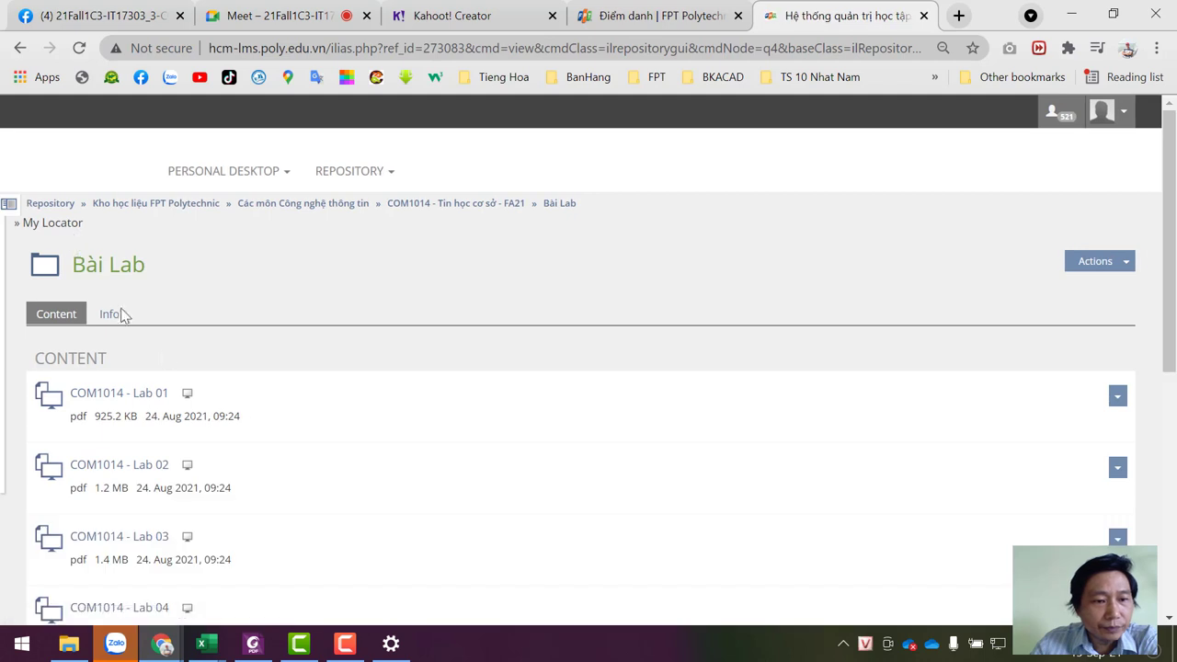
- Download the COM1014 - Lab 01 PDF into D:, FPT Polytechnic, COM1014 – Tin học cơ sở, File Labs, and close its browser tab
click(145, 397)
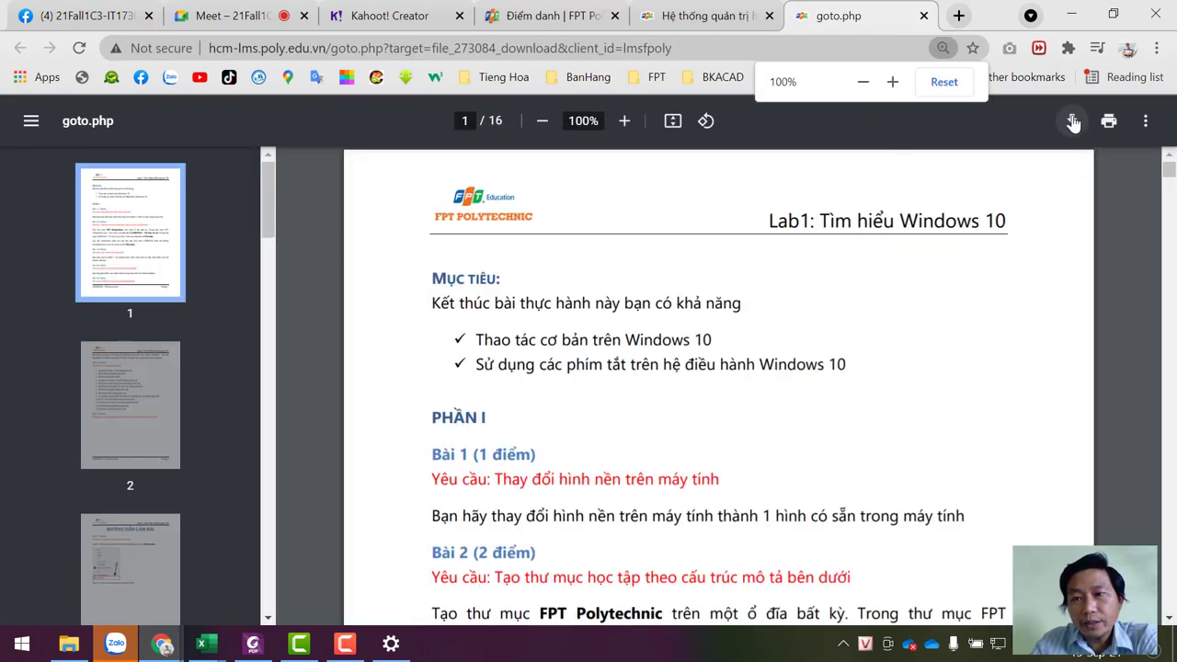
click(1072, 122)
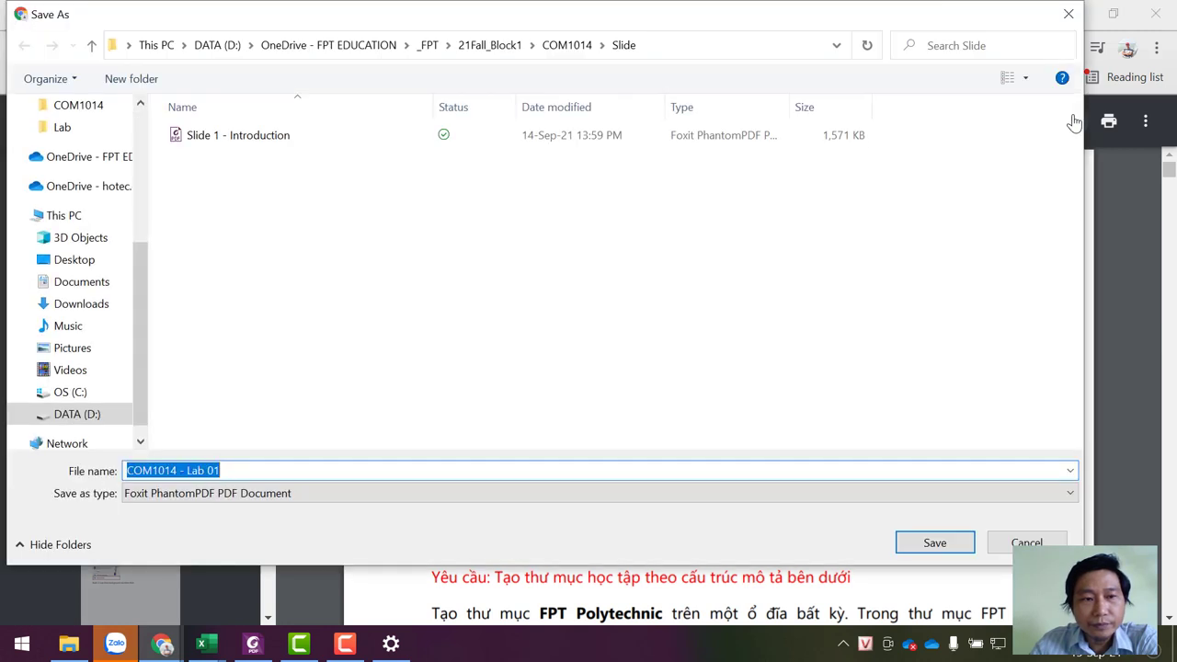
click(207, 45)
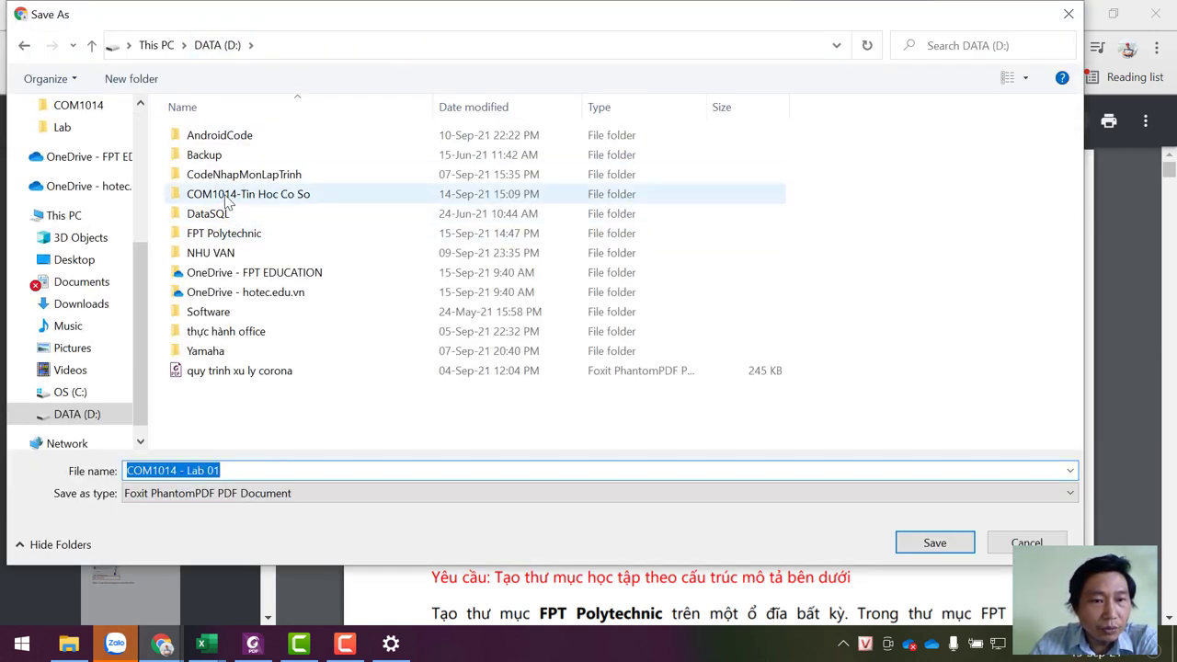
click(213, 238)
double_click(216, 237)
double_click(210, 139)
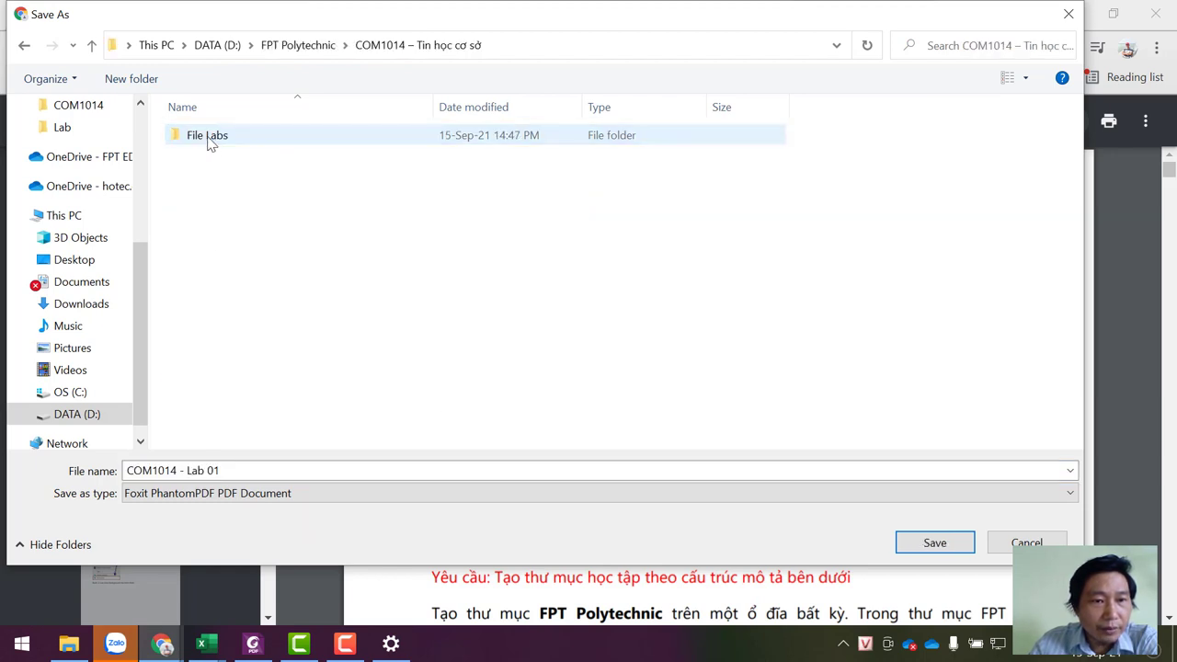
double_click(210, 137)
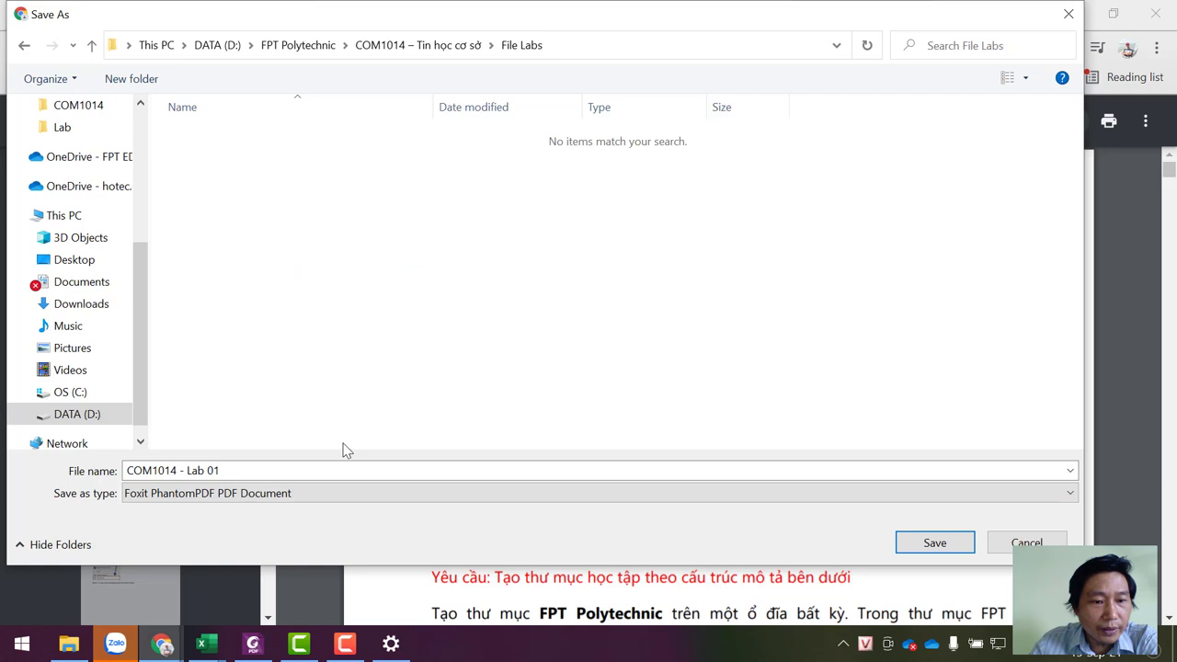
click(925, 535)
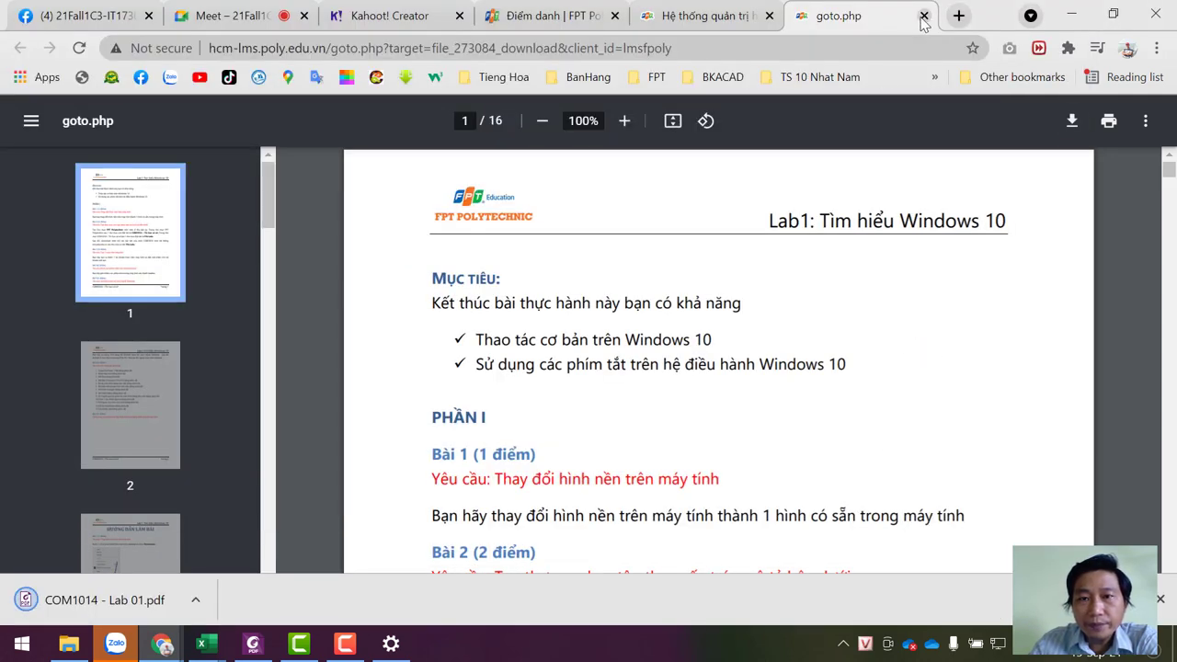
click(924, 16)
- Download the COM1014 - Lab 02 PDF into the File Labs folder and close its browser tab
click(107, 466)
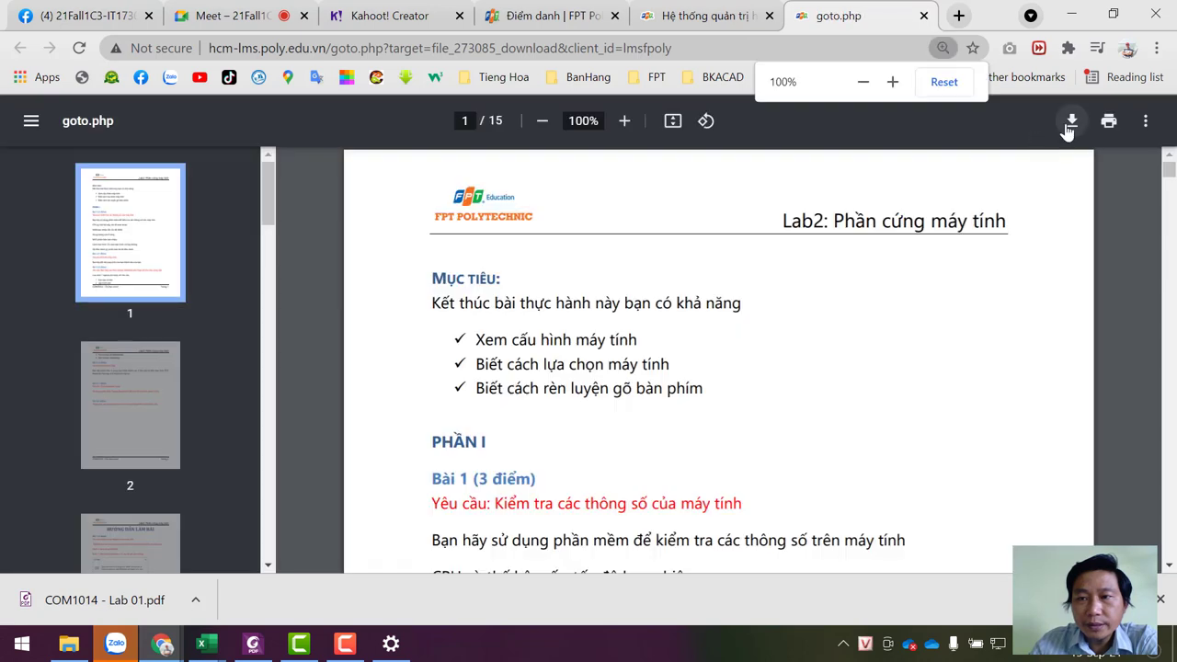
click(1071, 121)
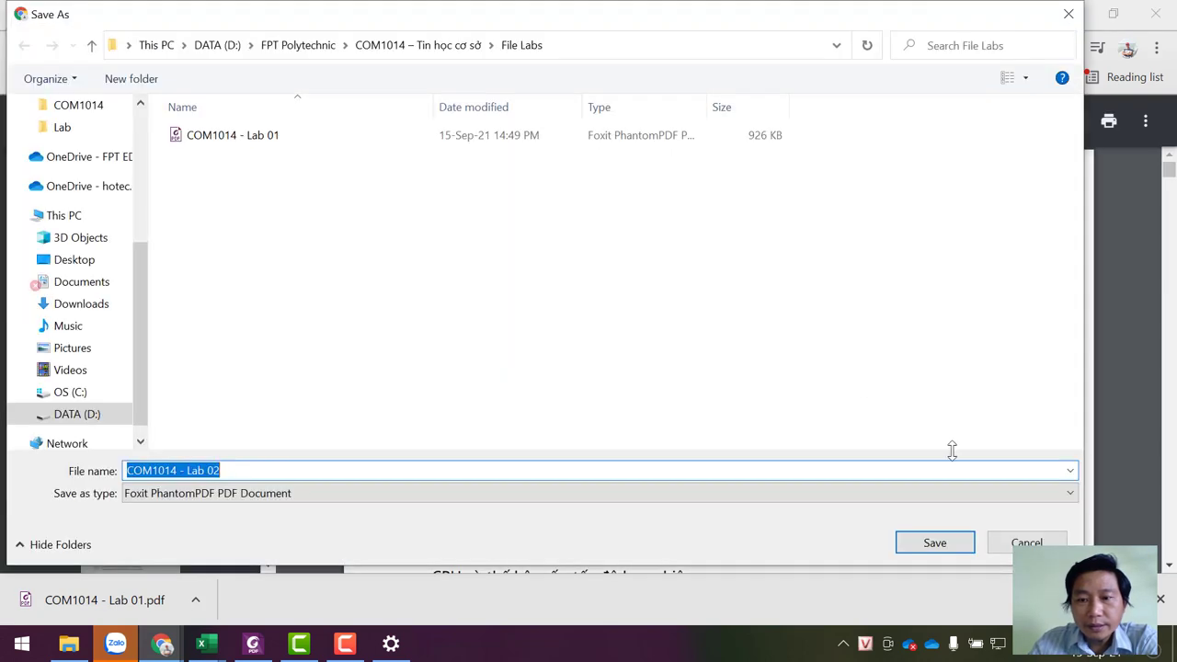
click(934, 543)
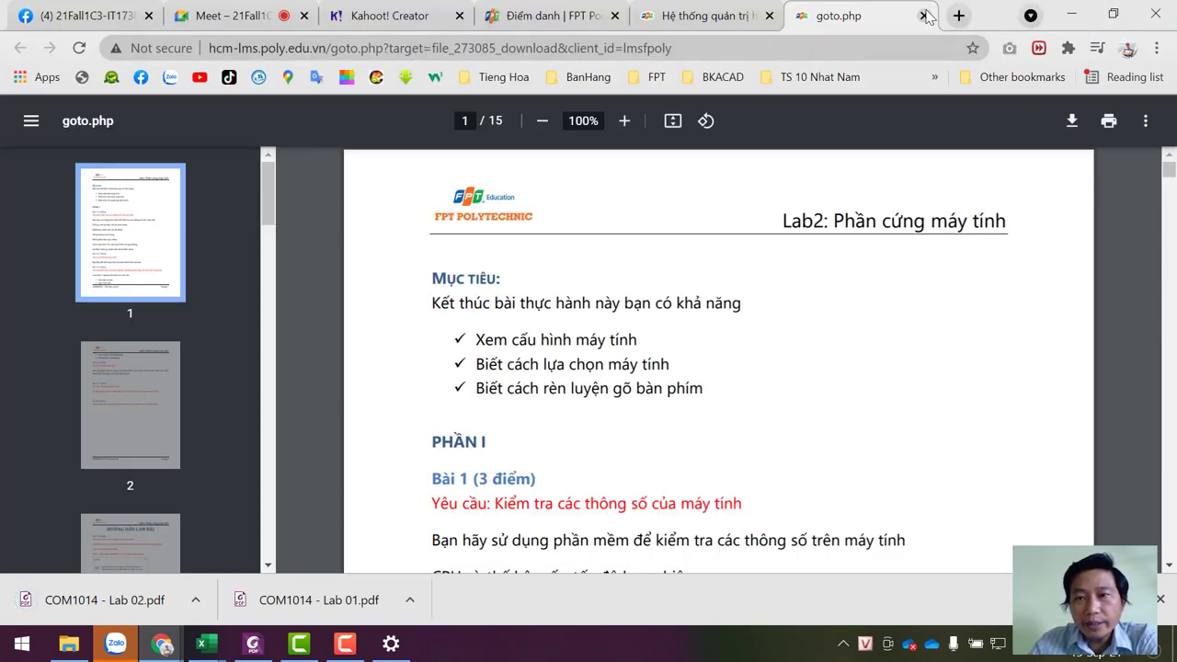
click(922, 16)
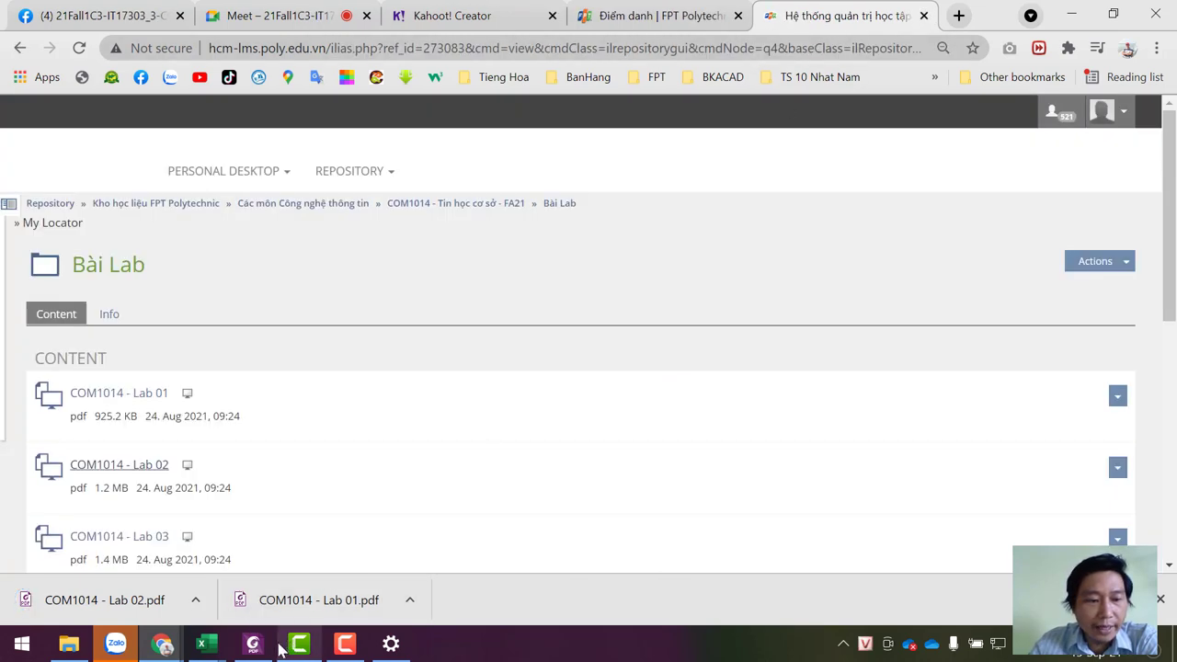
- Switch to File Explorer, create a folder named File Slide inside COM1014 – Tin học cơ sở, and open it
click(71, 643)
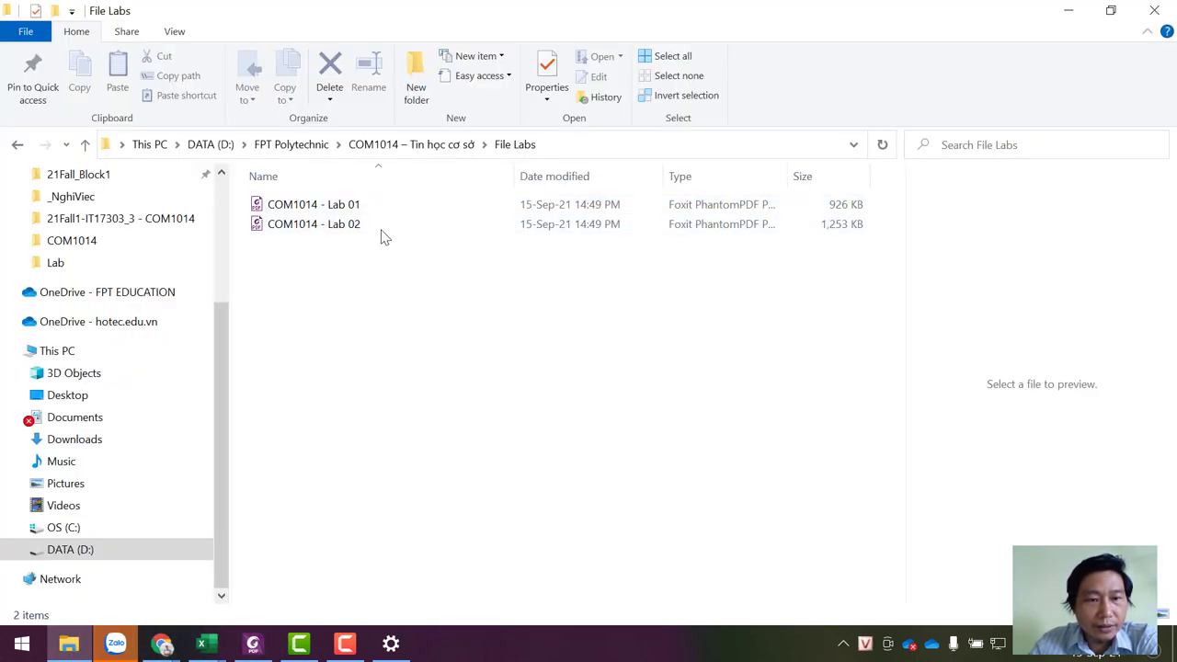
click(447, 144)
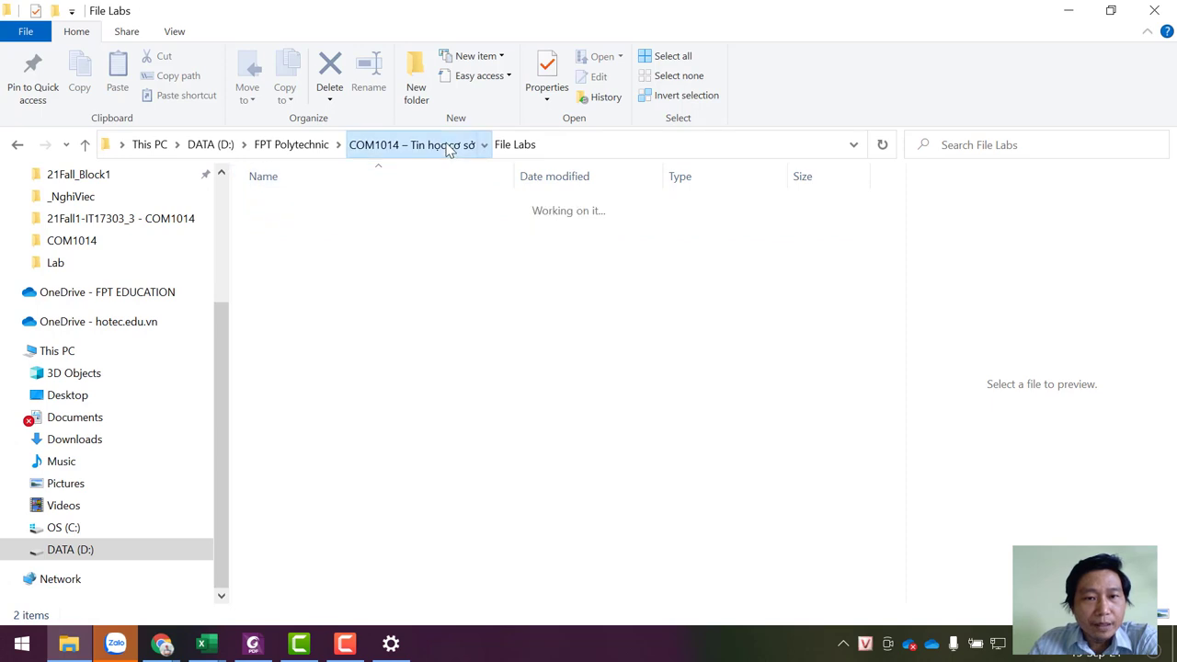
click(416, 87)
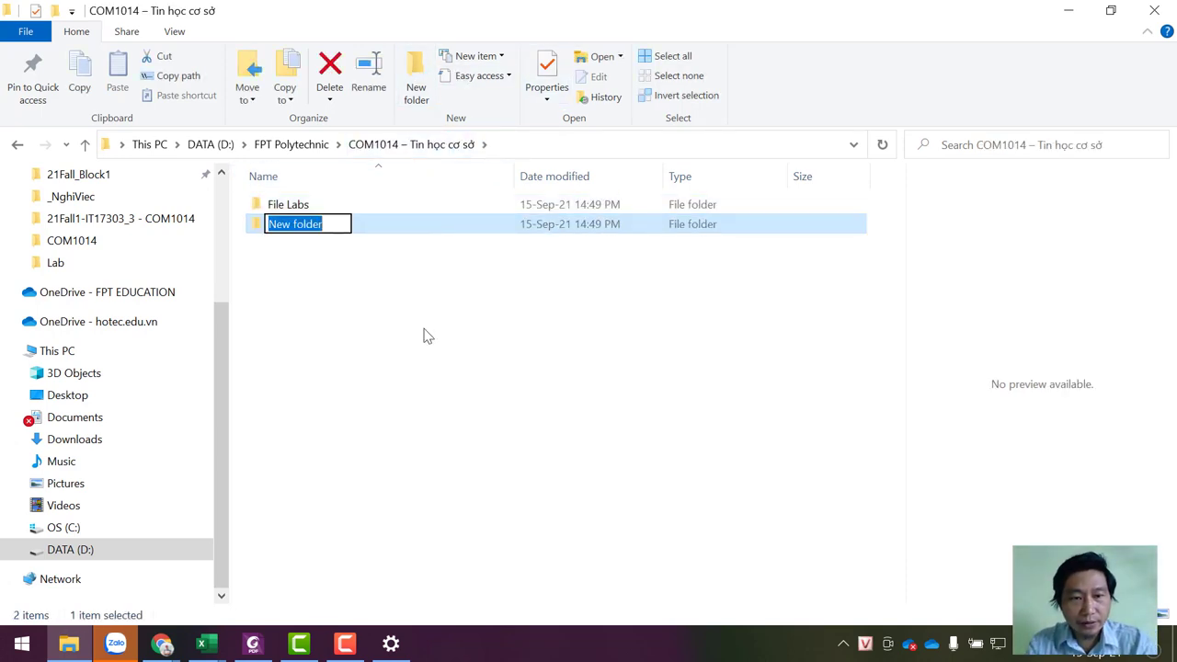
text(File)
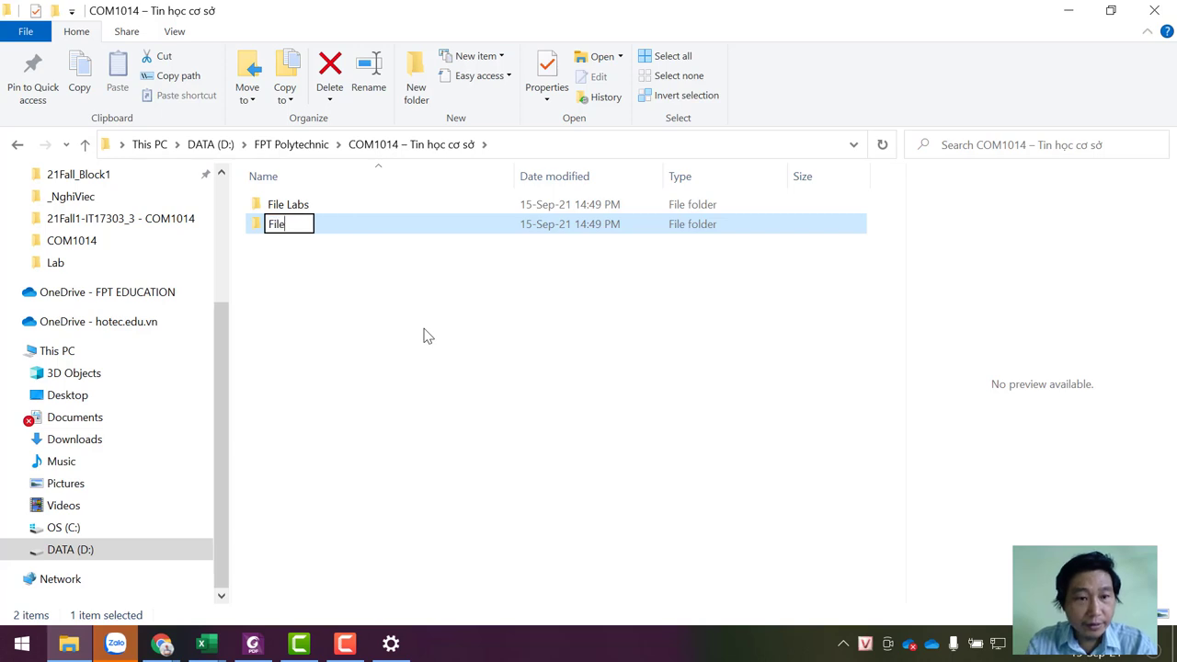
text( Slide)
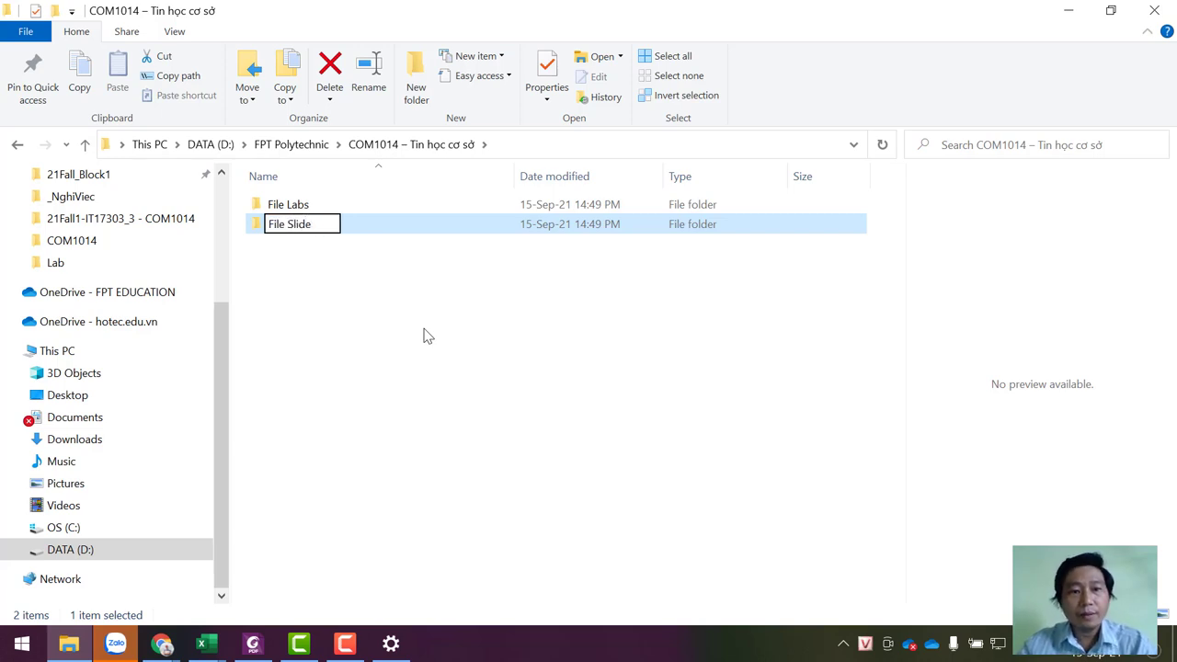
key(Return)
double_click(335, 231)
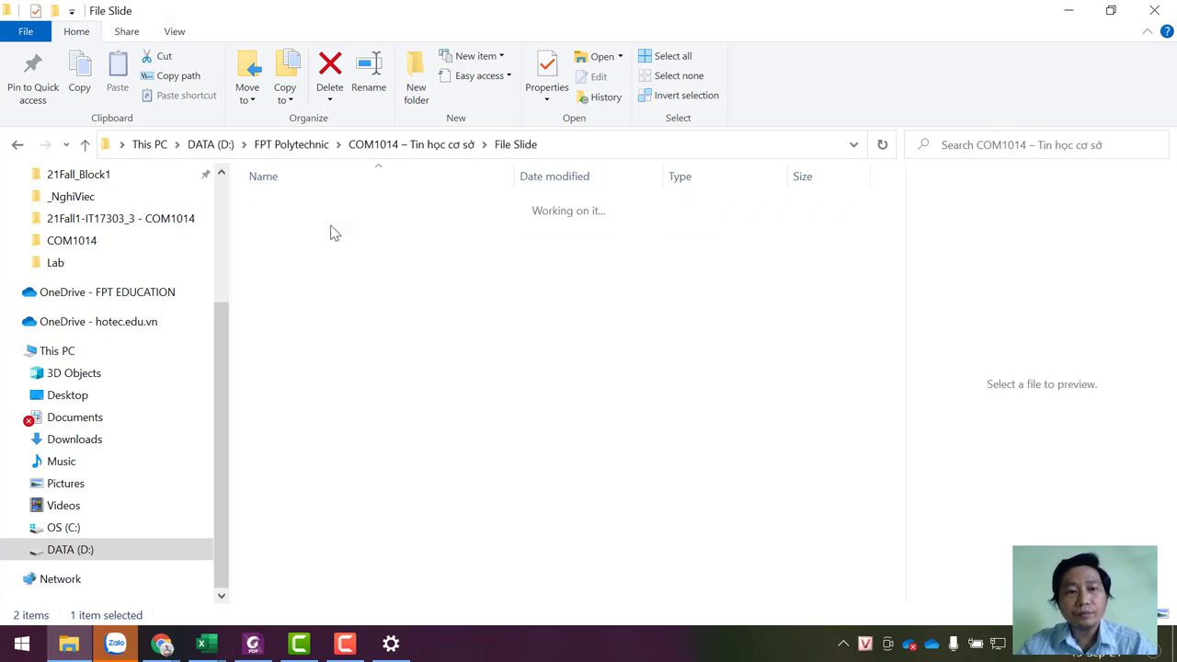
- Switch back to Chrome and open the Slide bài giảng folder of the COM1014 - Tin học cơ sở - FA21 course
mouse_move(161, 643)
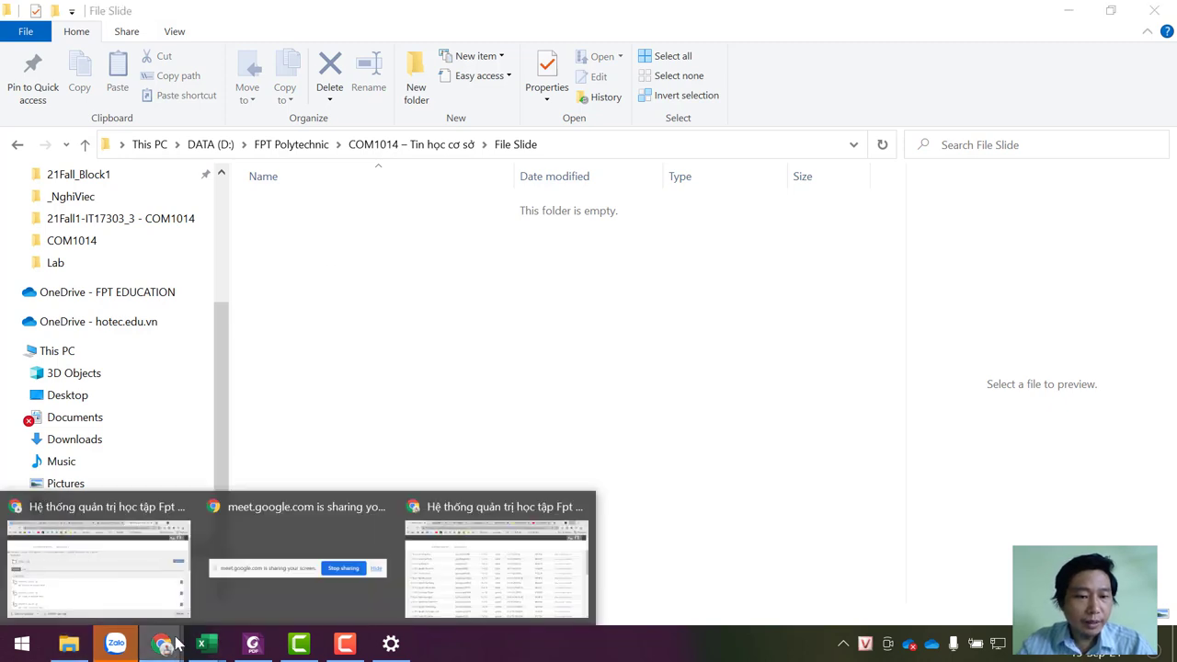
click(276, 551)
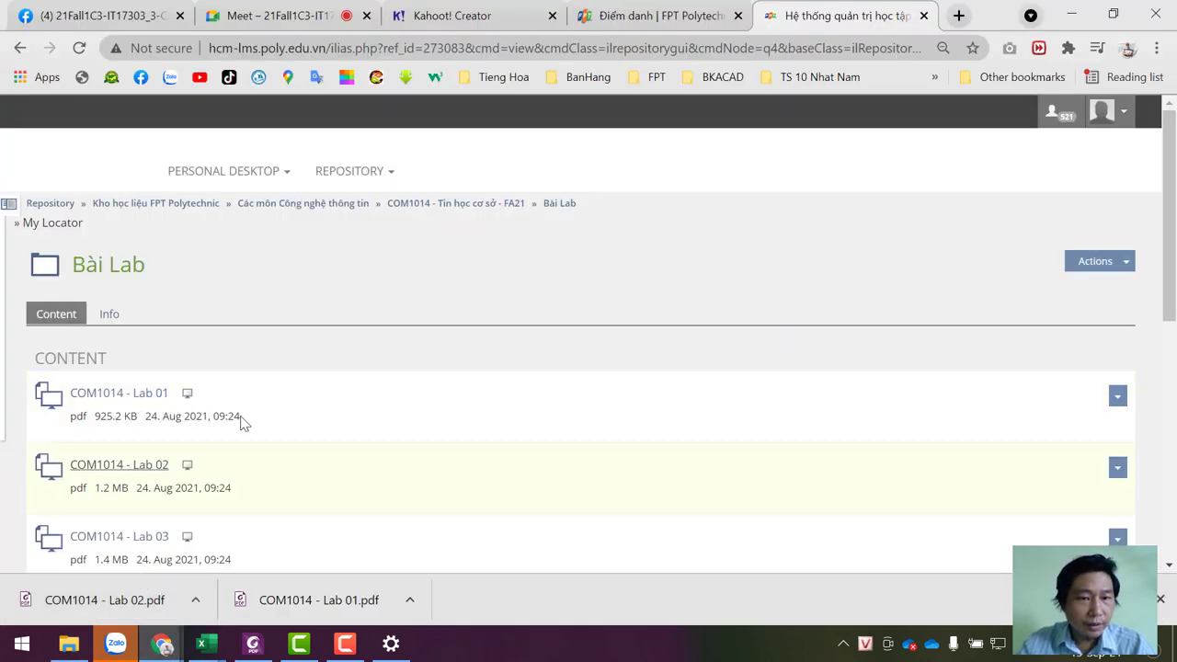
click(460, 204)
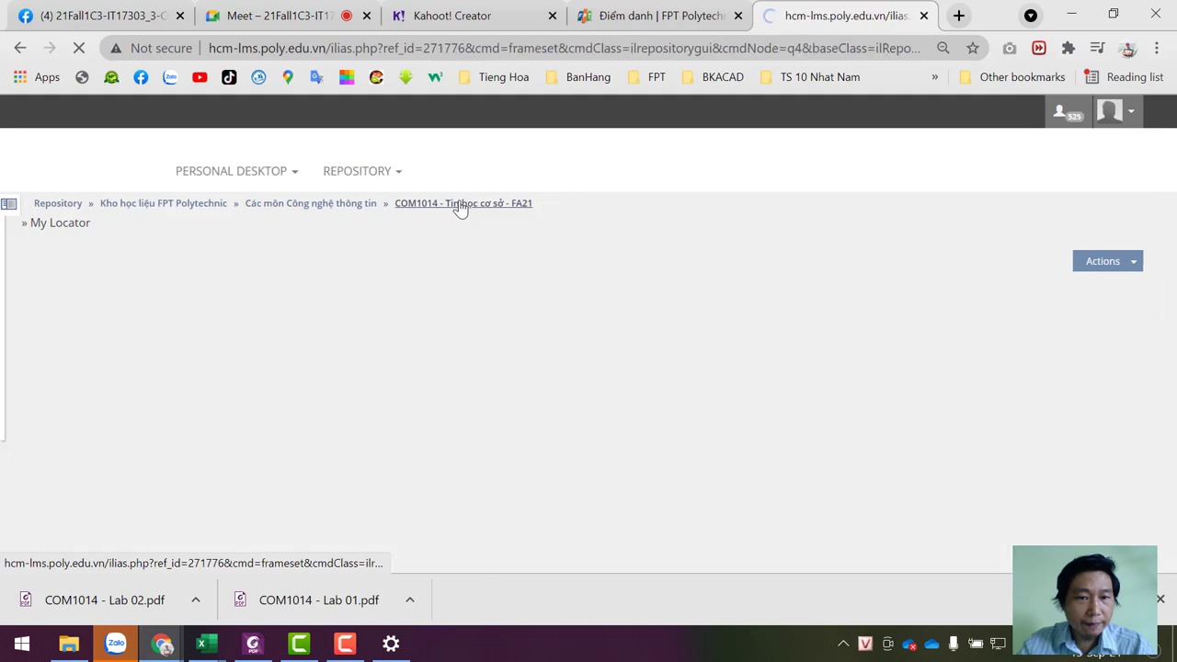
scroll(252, 414, down, 3)
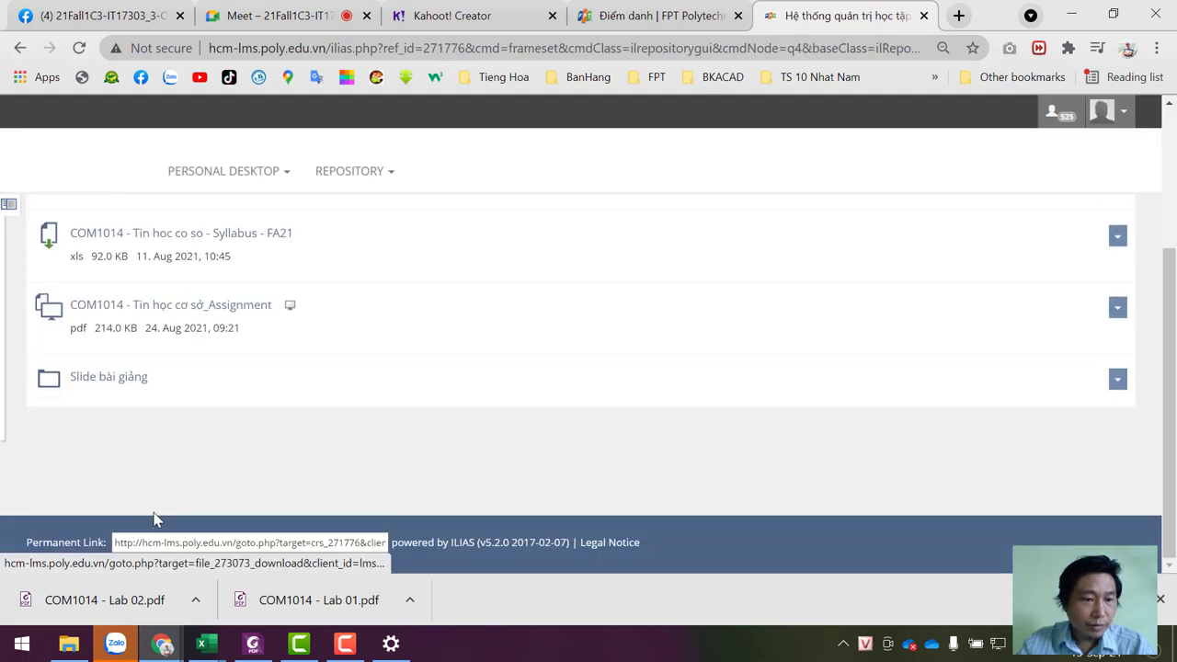
click(125, 385)
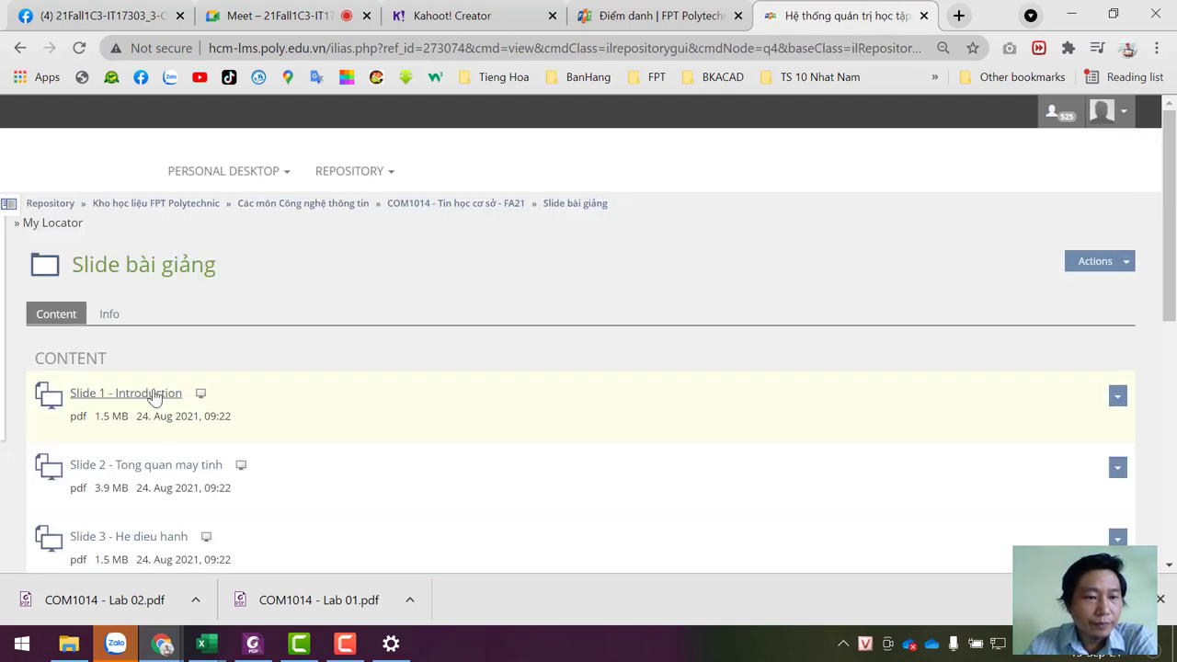
- Download the Slide 1 - Introduction PDF into the File Slide folder under COM1014 – Tin học cơ sở
click(153, 394)
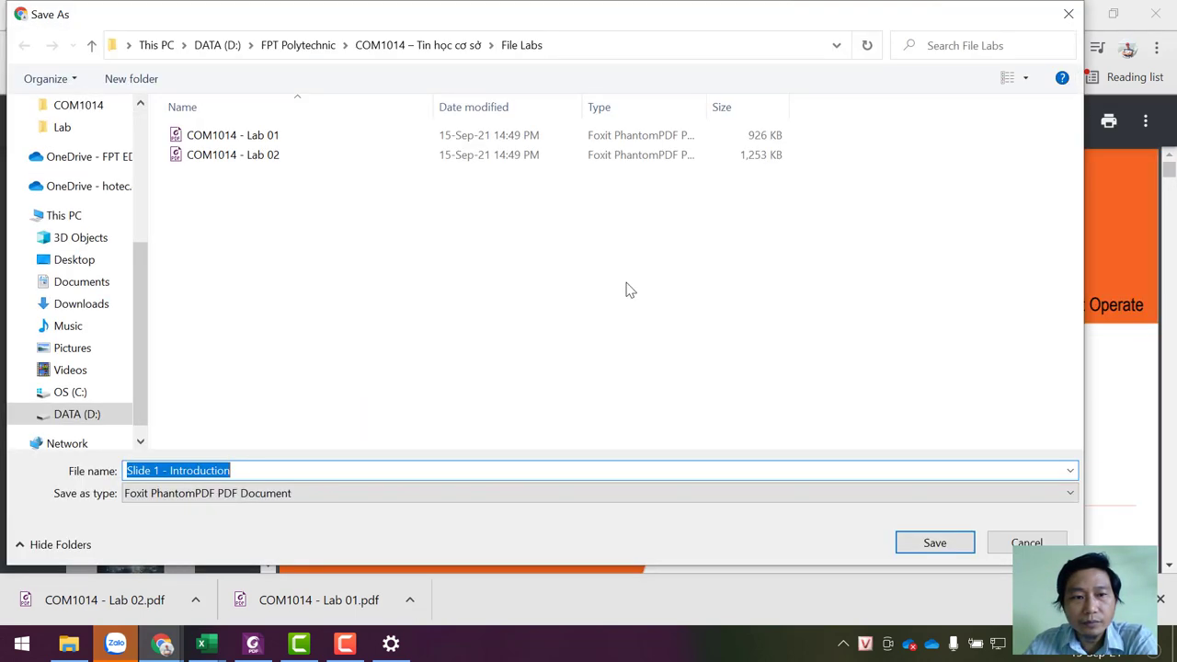
click(471, 48)
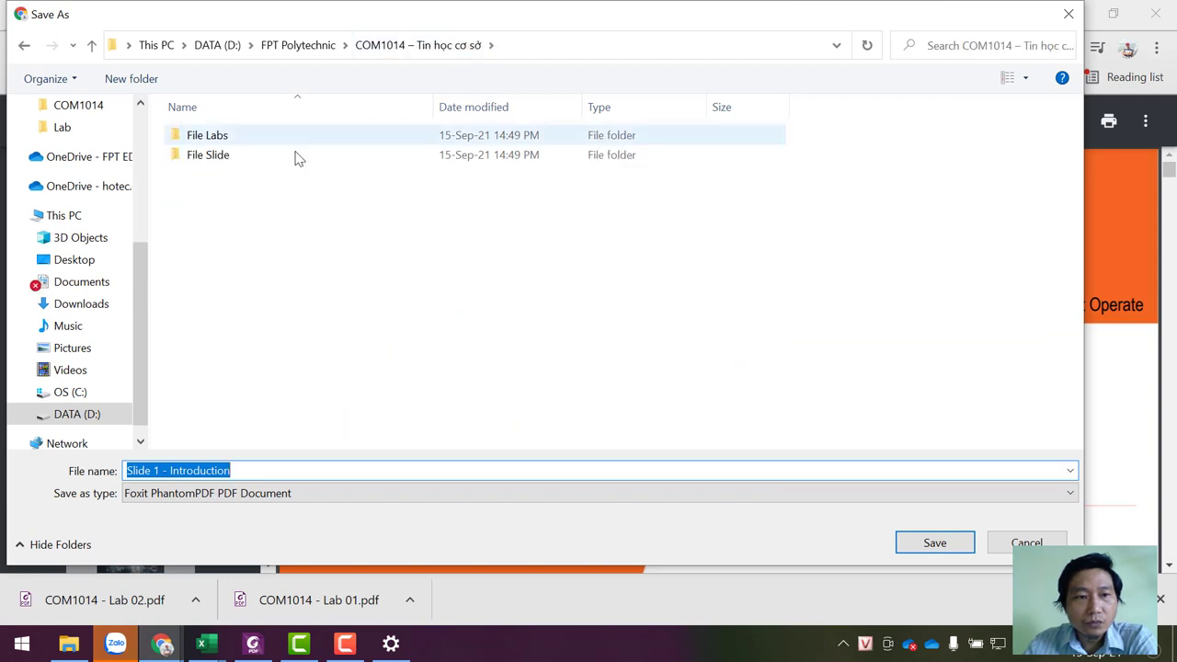
double_click(211, 157)
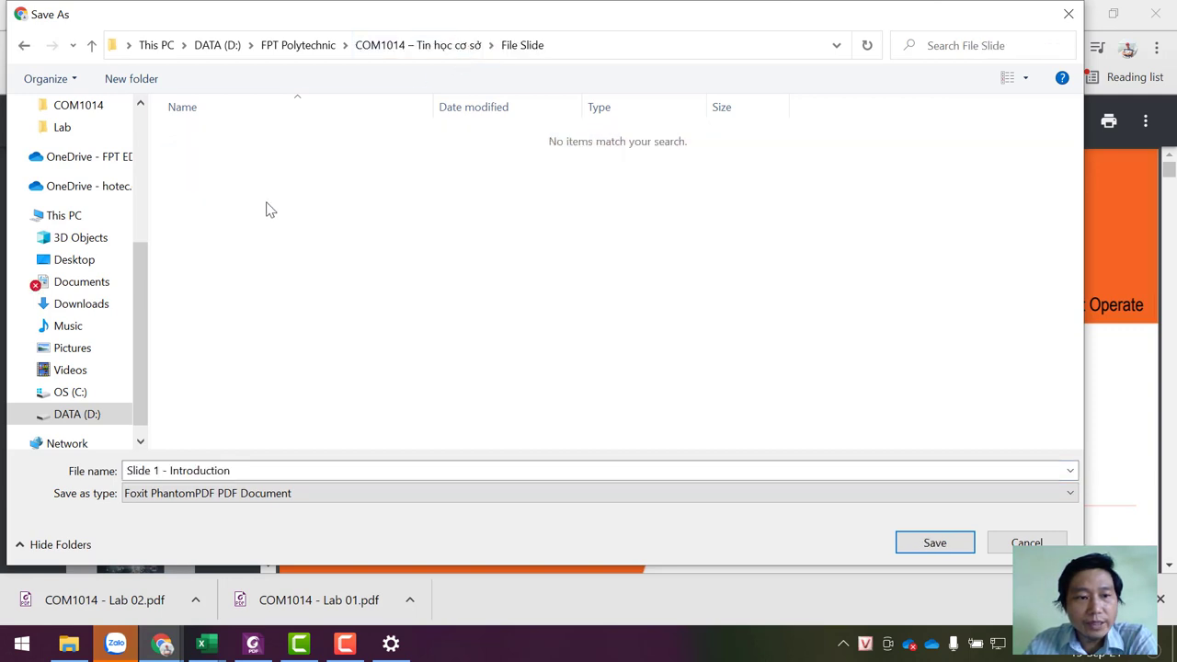
click(934, 543)
- Download the Slide 2 - Tong quan may tinh PDF into the File Slide folder and check that folder in File Explorer
click(685, 21)
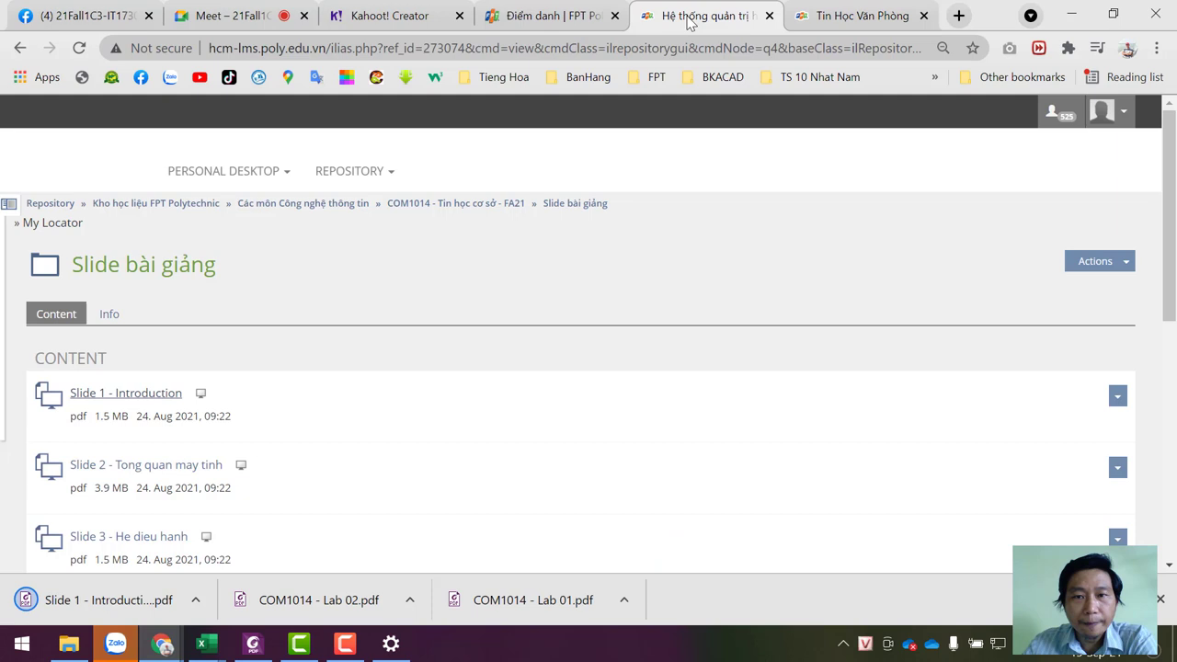
click(181, 467)
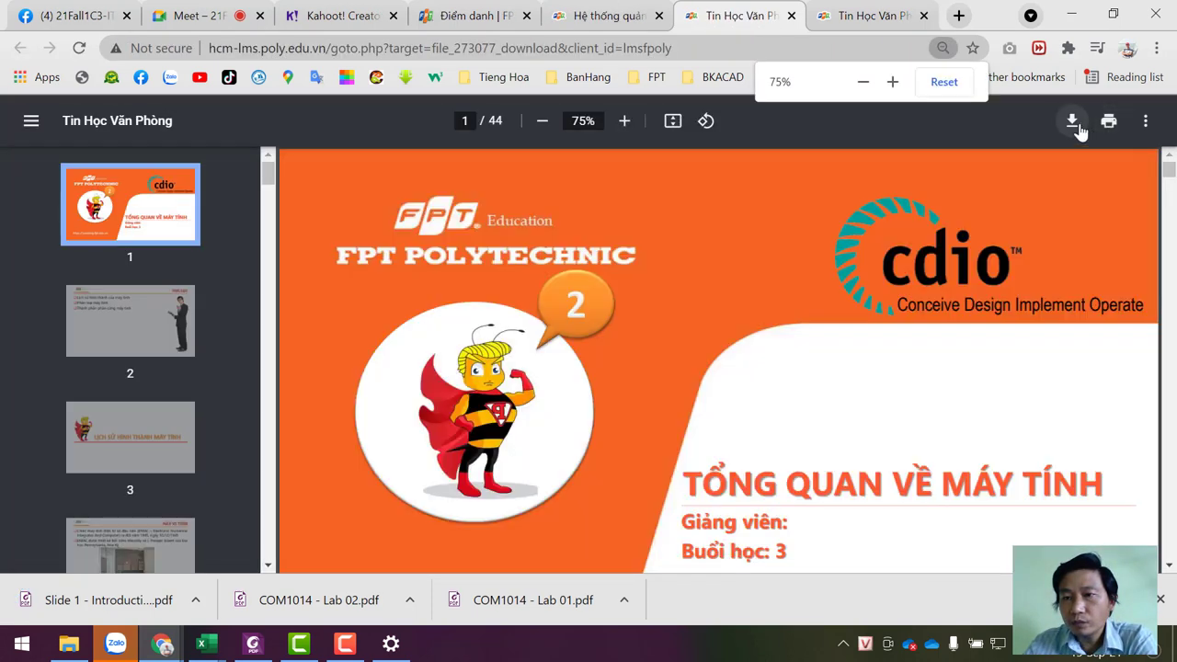
click(1072, 120)
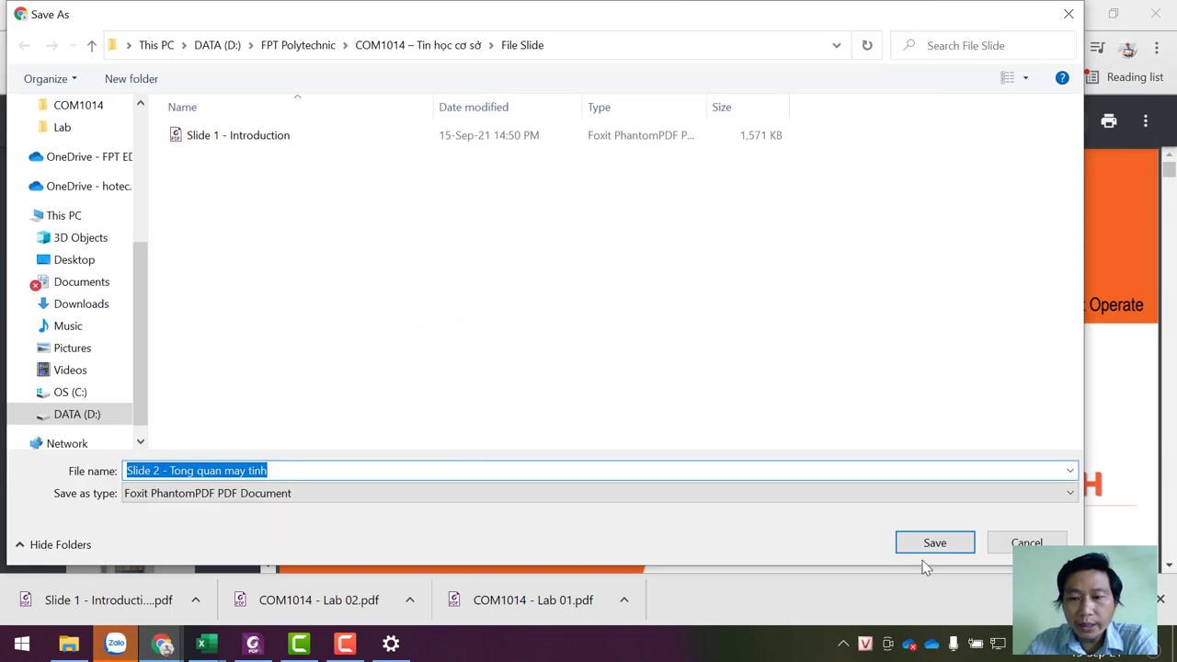
click(927, 547)
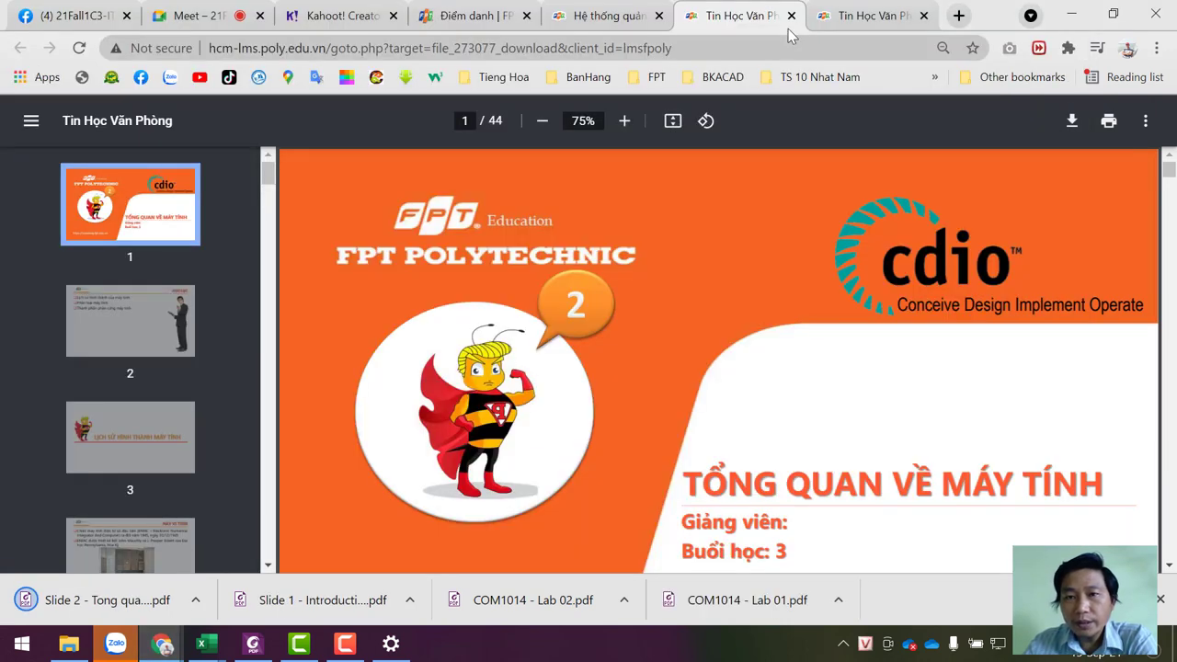
click(68, 643)
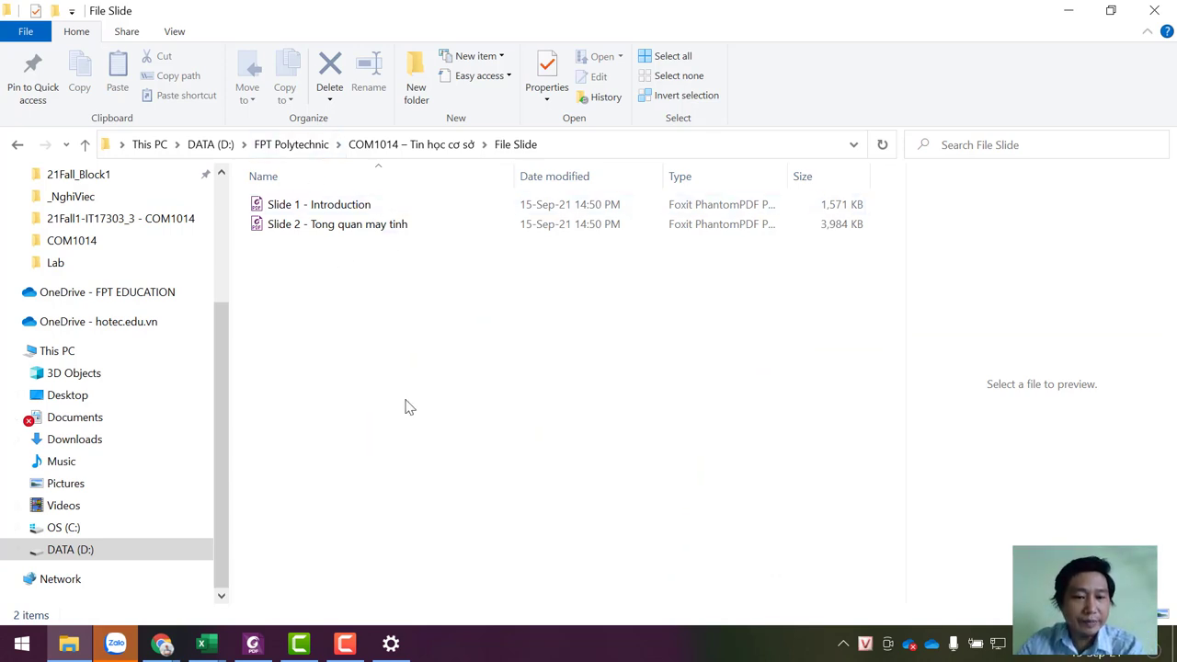
- Switch to the COM1014 - Lab 01 PDF in Foxit PhantomPDF and highlight the Bài 3 requirement about creating a user
click(255, 644)
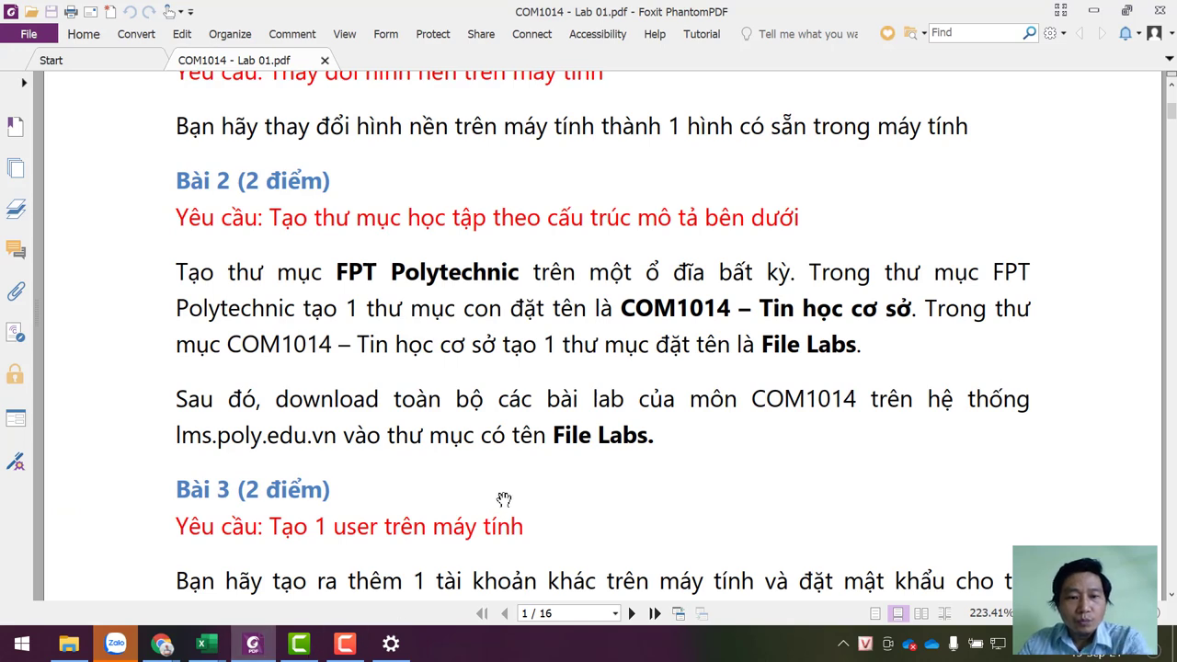
scroll(630, 307, down, 5)
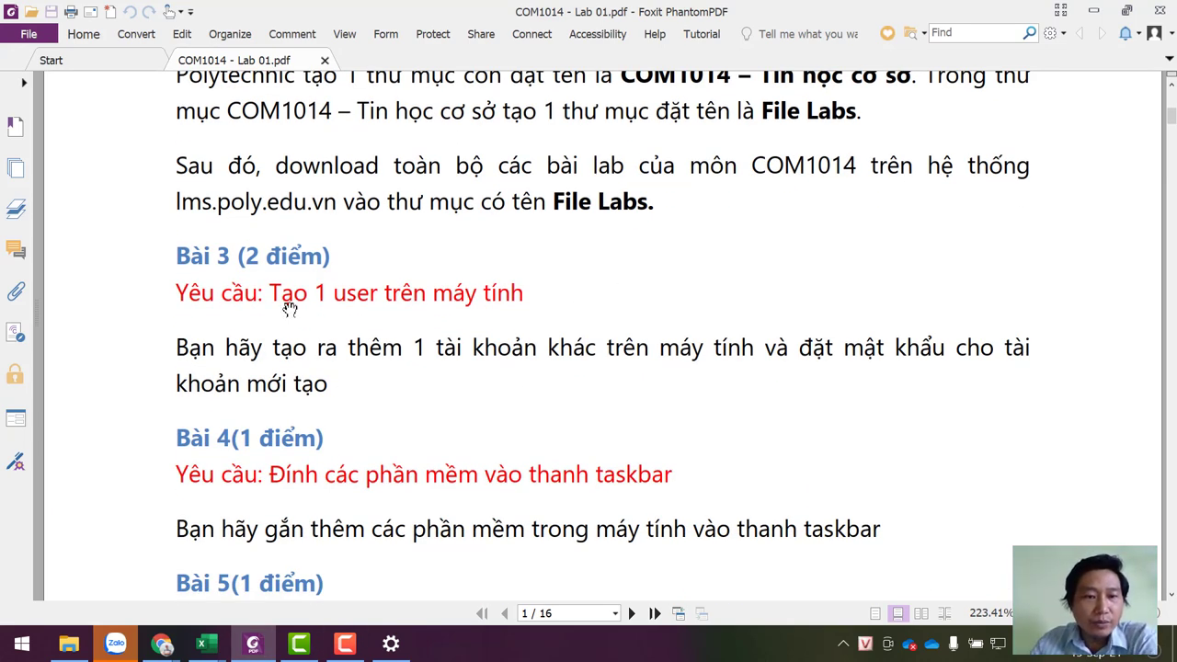
drag(180, 291, 590, 295)
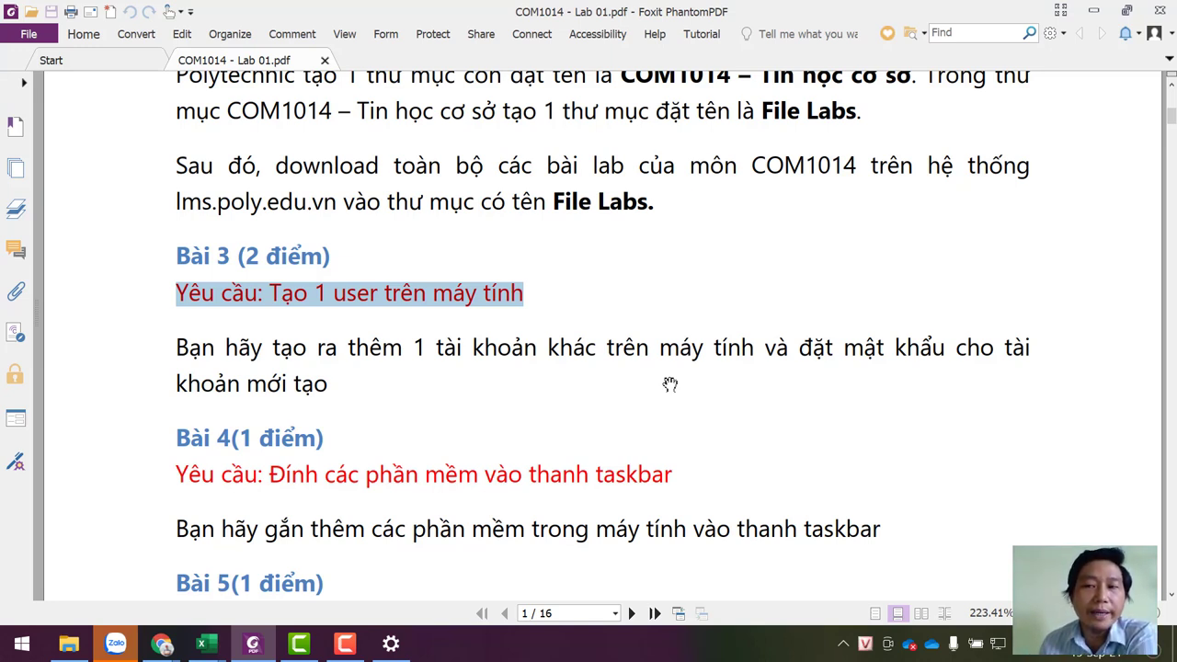
- Minimize the PDF reader, File Explorer and Chrome windows, and close the Background settings window
click(1089, 12)
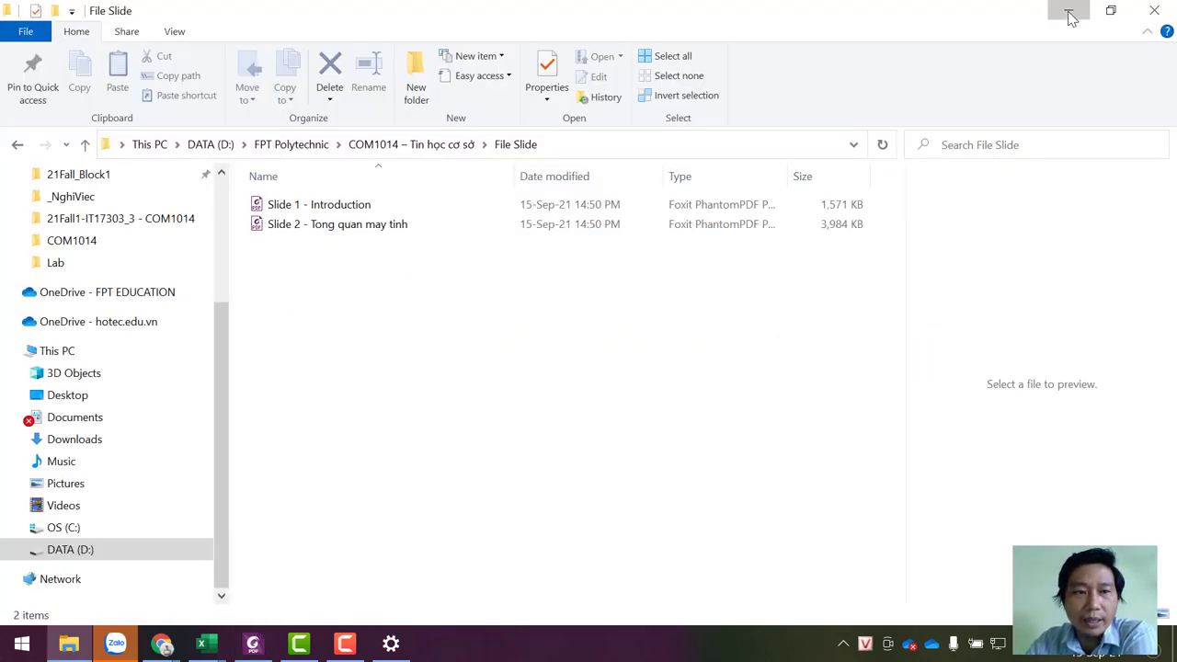
click(1069, 13)
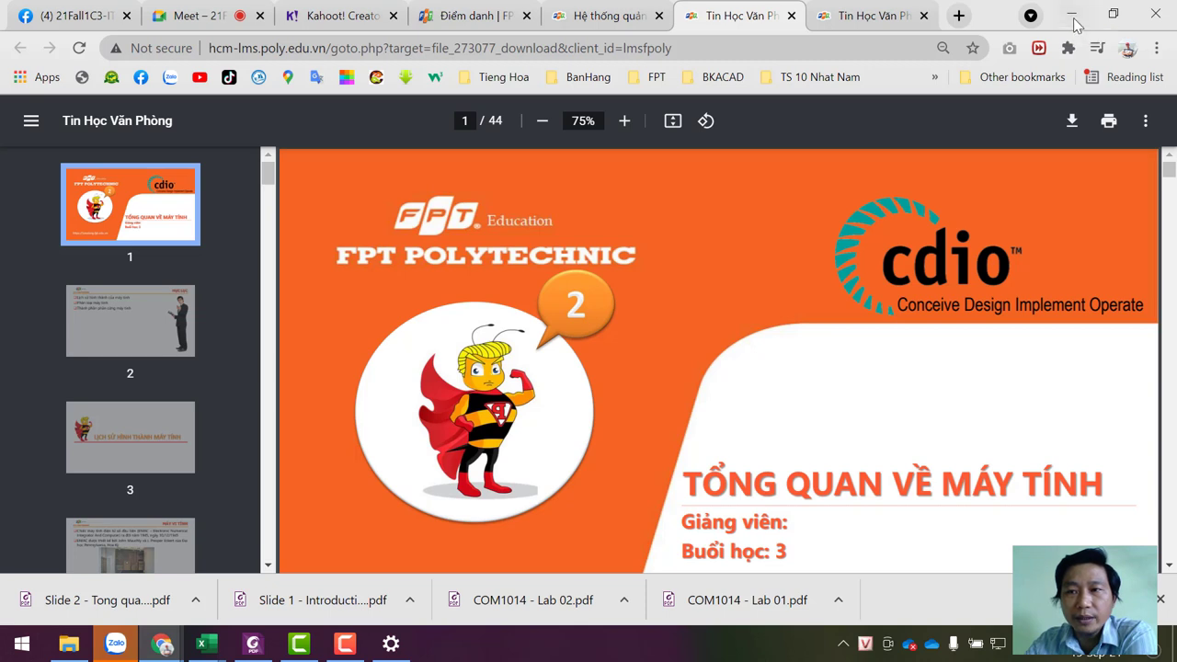
click(1073, 20)
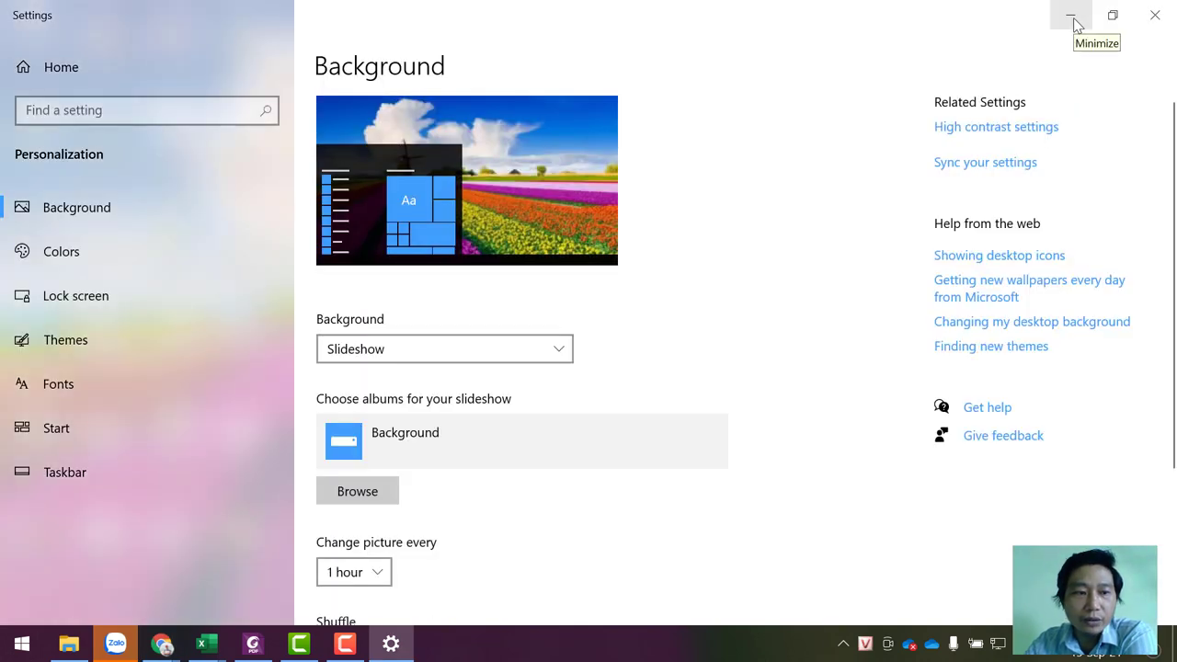
click(1146, 22)
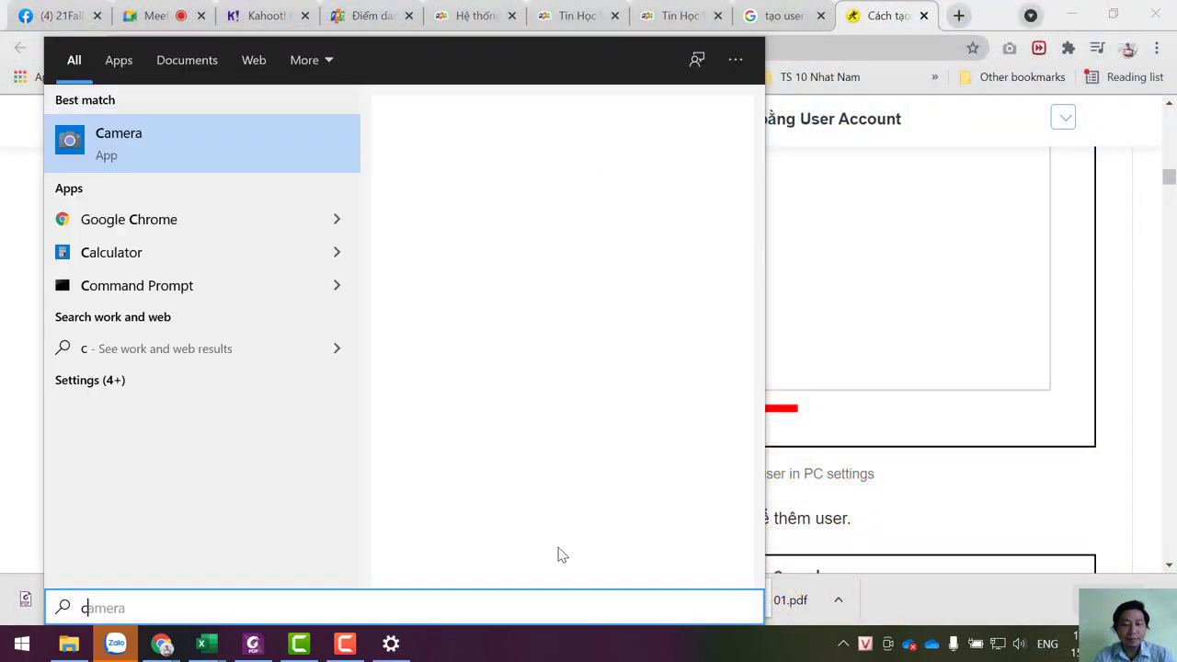
- Open Control Panel and go to User Accounts to manage another account
text(p)
click(136, 208)
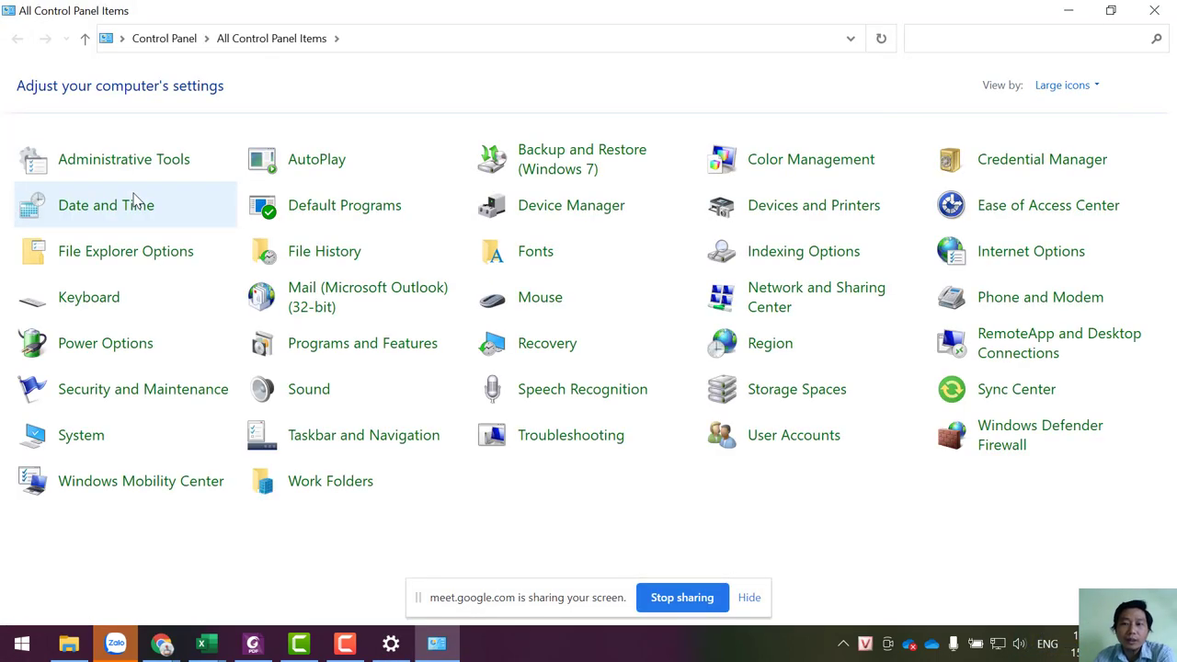
key(u)
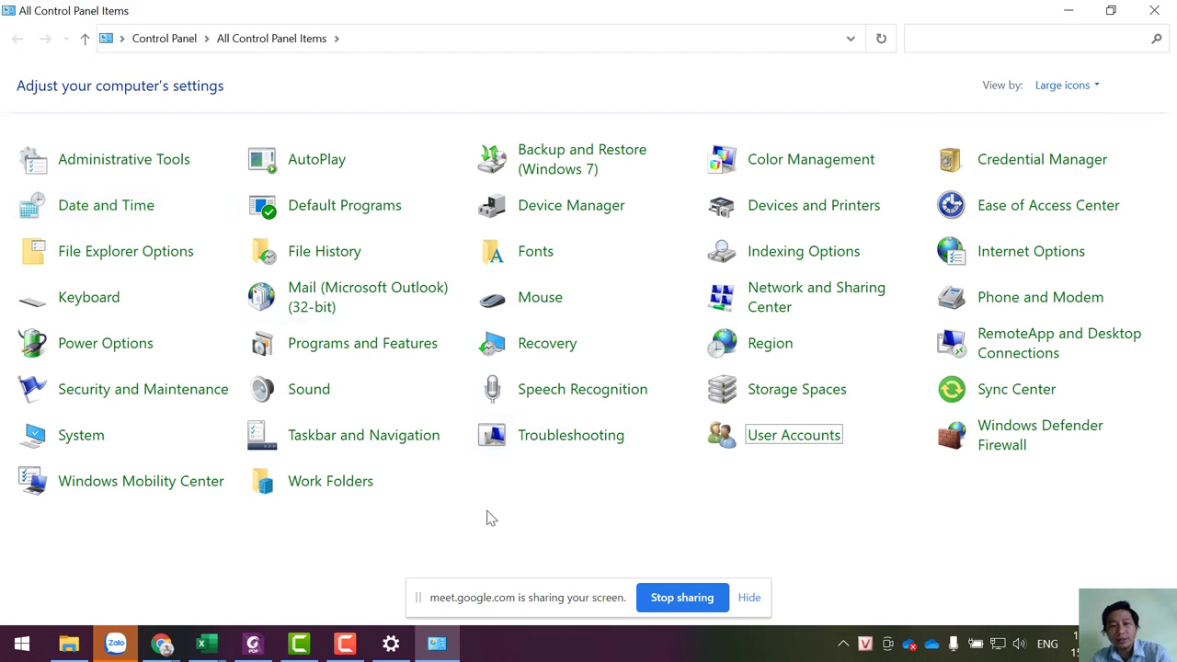
click(789, 442)
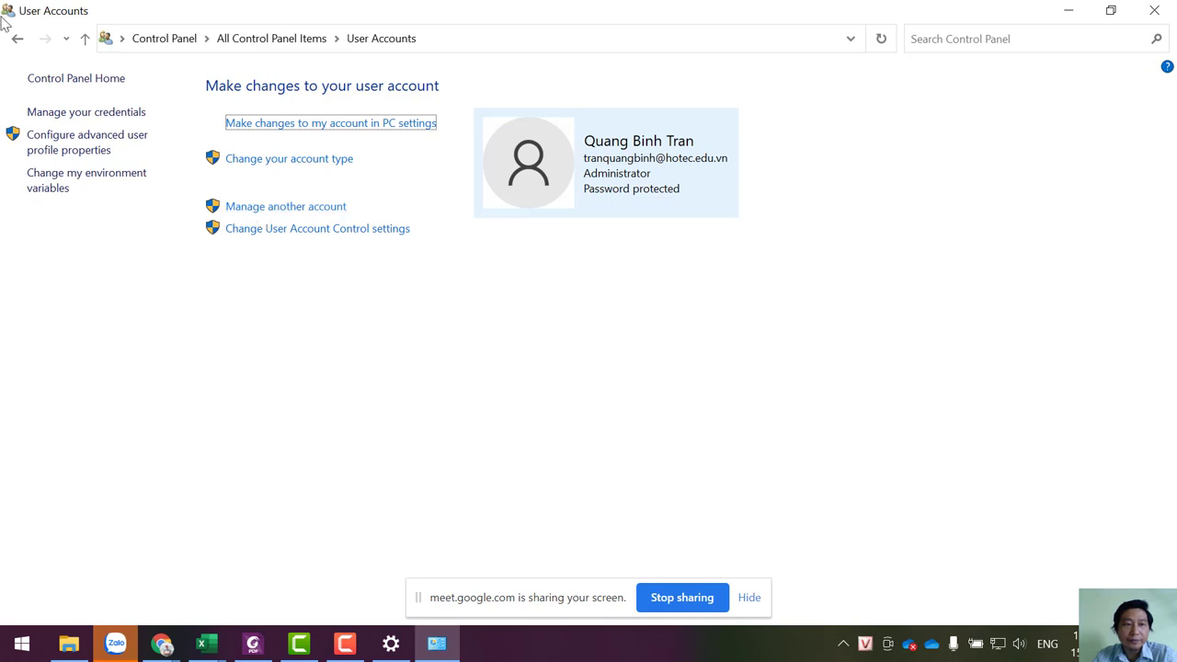
click(246, 207)
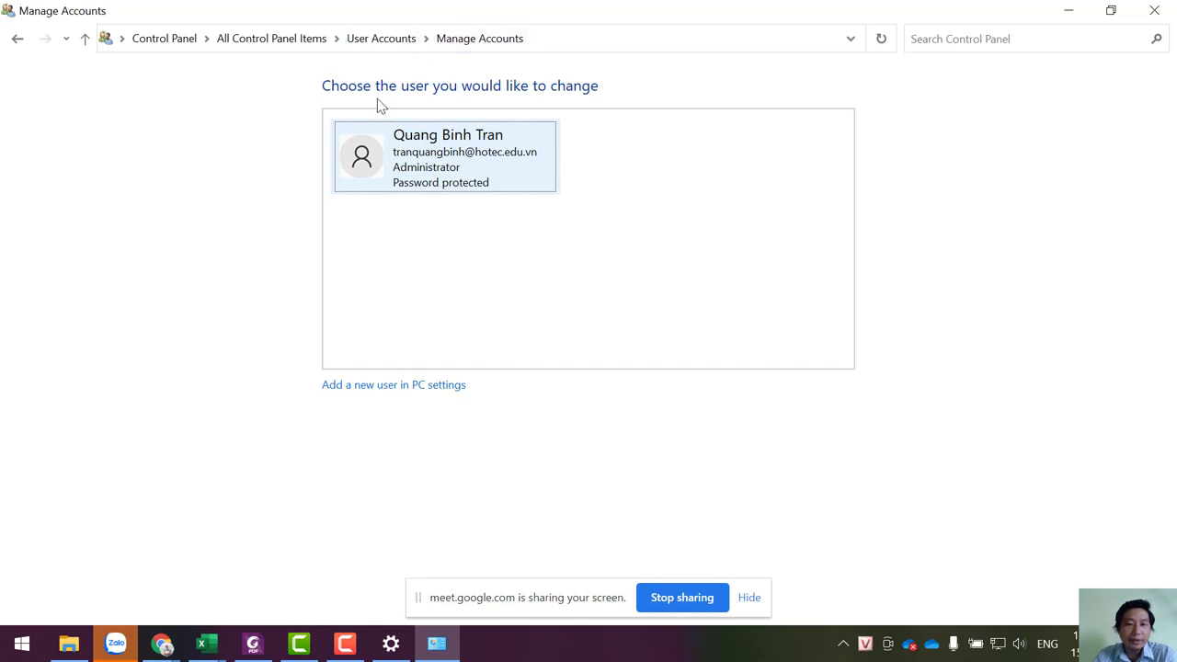
- Switch to the Chrome article on creating Windows 10 users and review its steps from Change account type to Add someone else to this PC
mouse_move(162, 643)
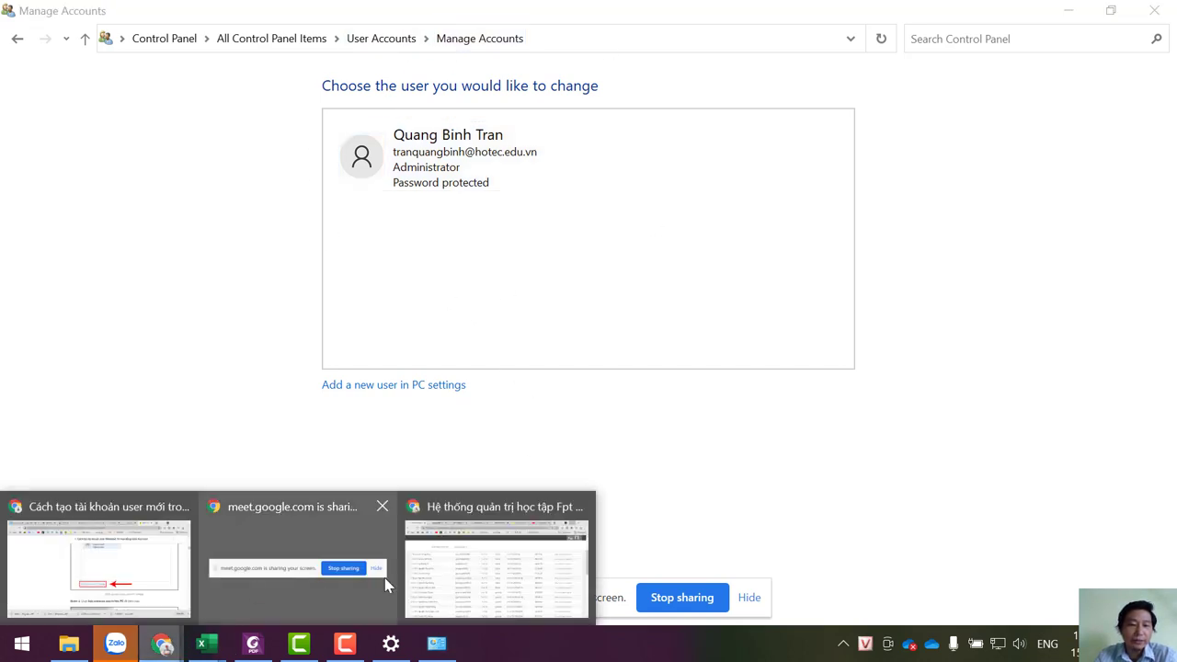
click(116, 575)
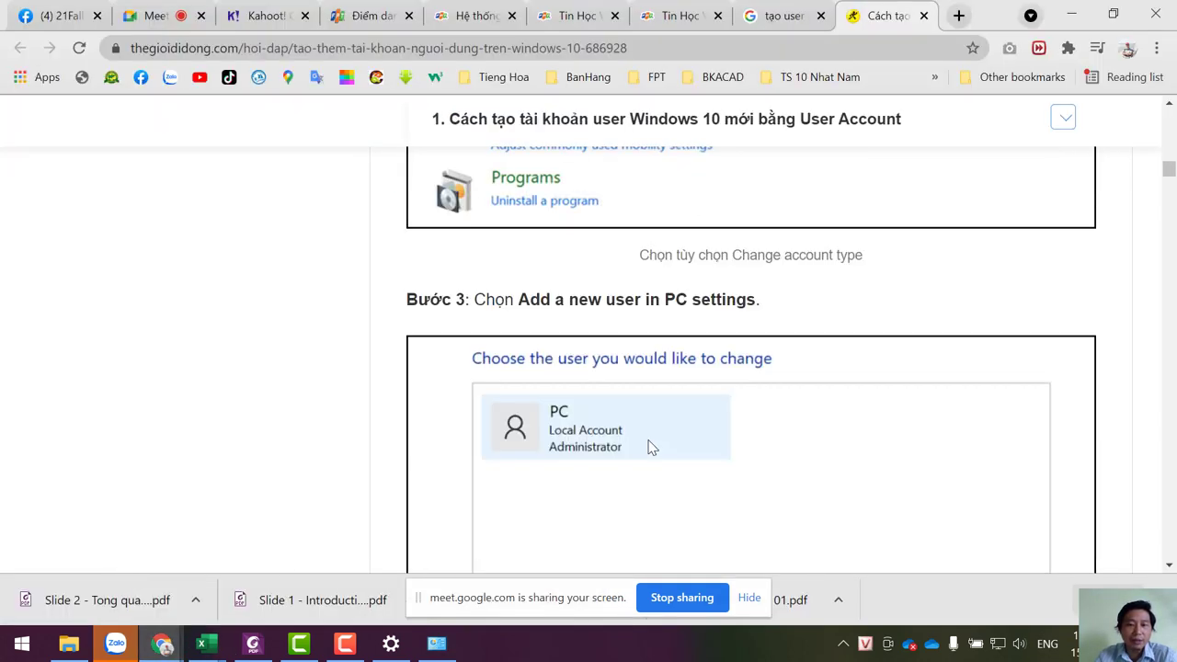
scroll(648, 446, up, 3)
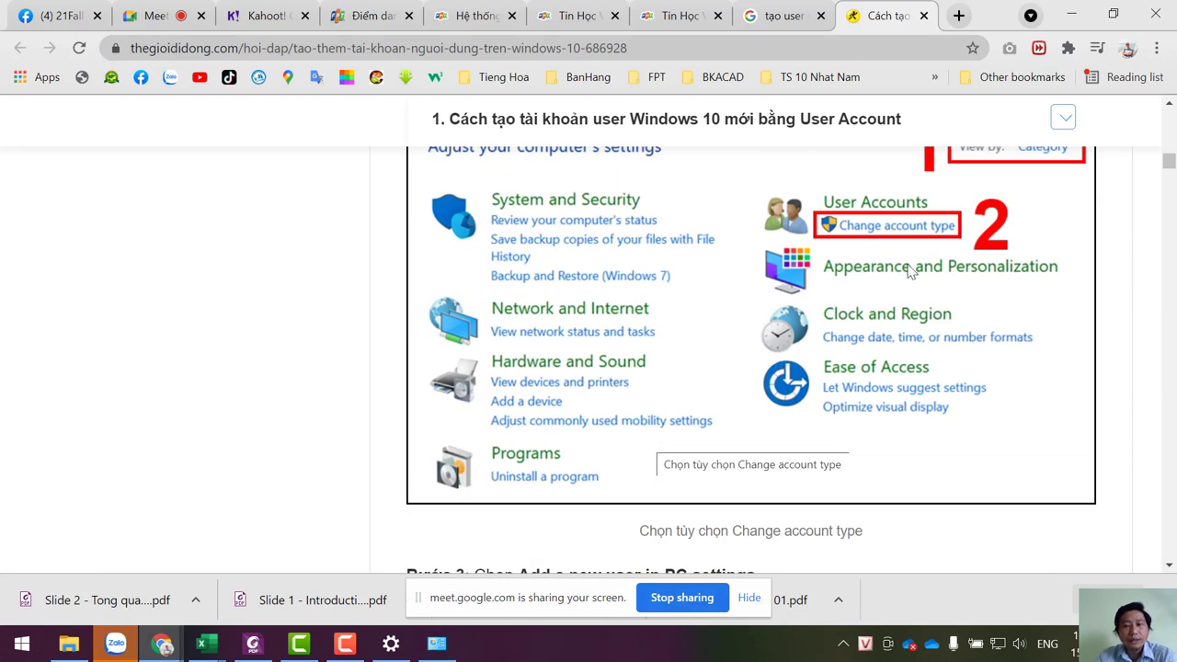
scroll(727, 369, down, 3)
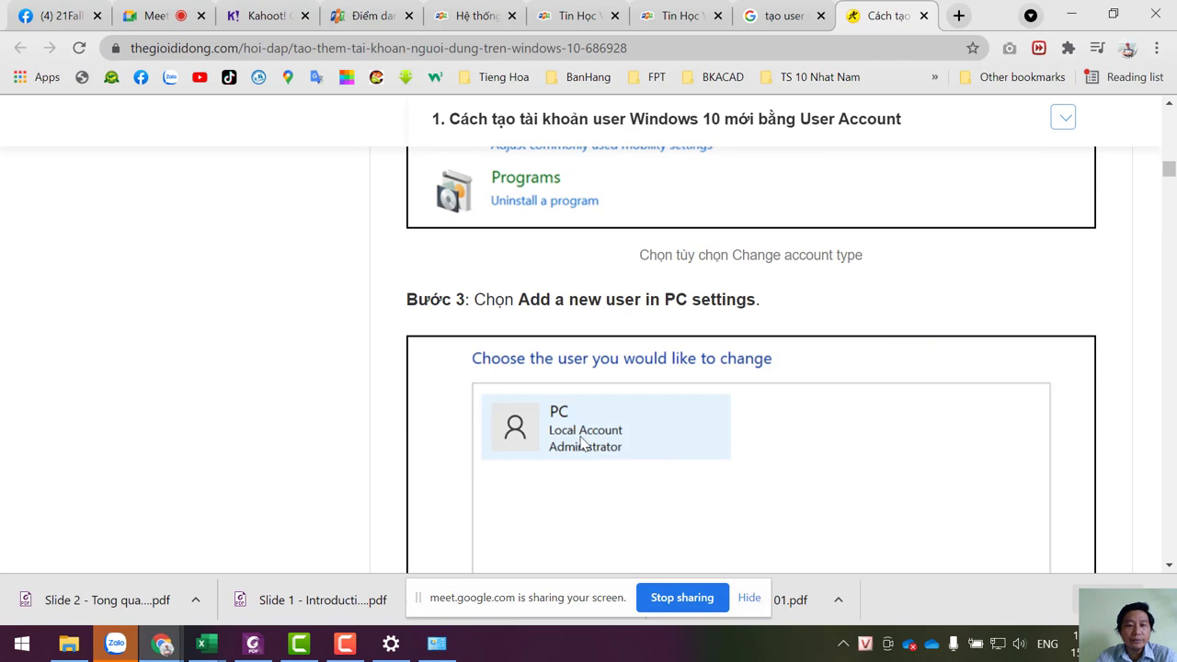
scroll(581, 443, down, 6)
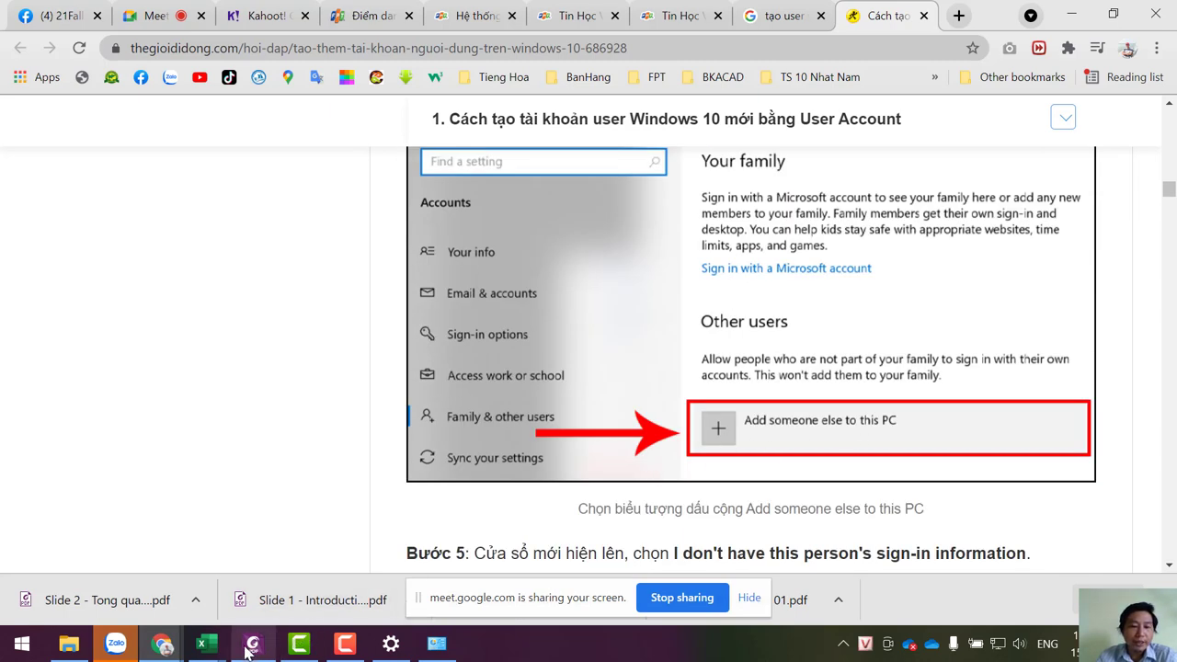
- Minimize Chrome and close the Manage Accounts and account Settings windows
mouse_move(287, 646)
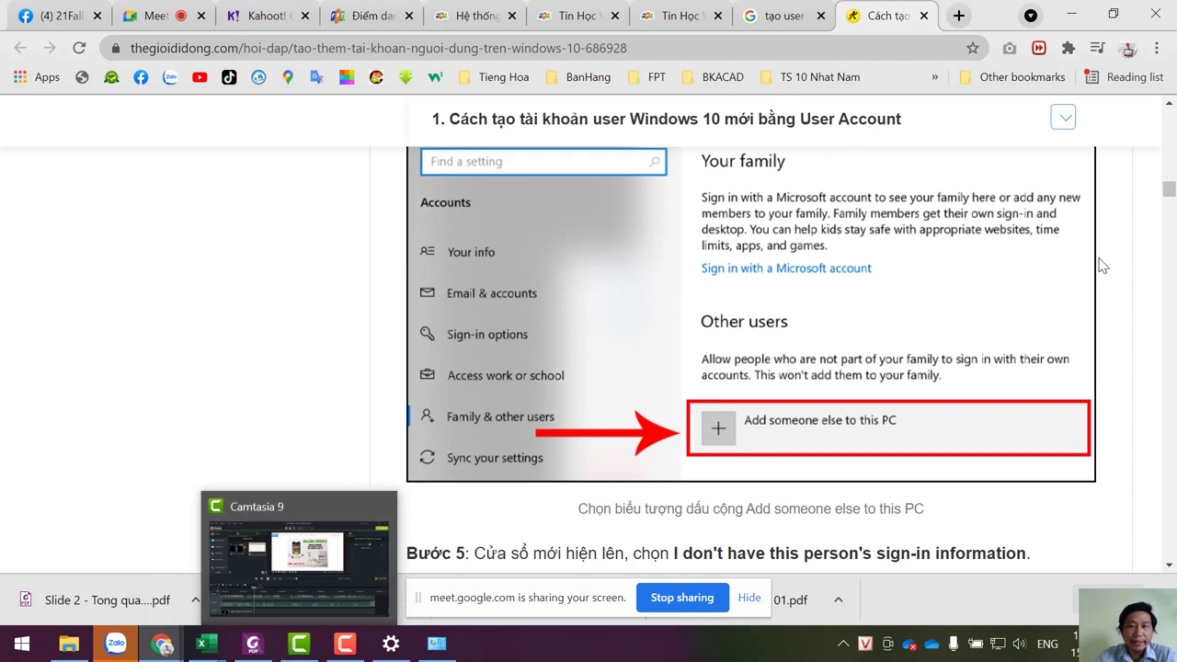
click(1081, 16)
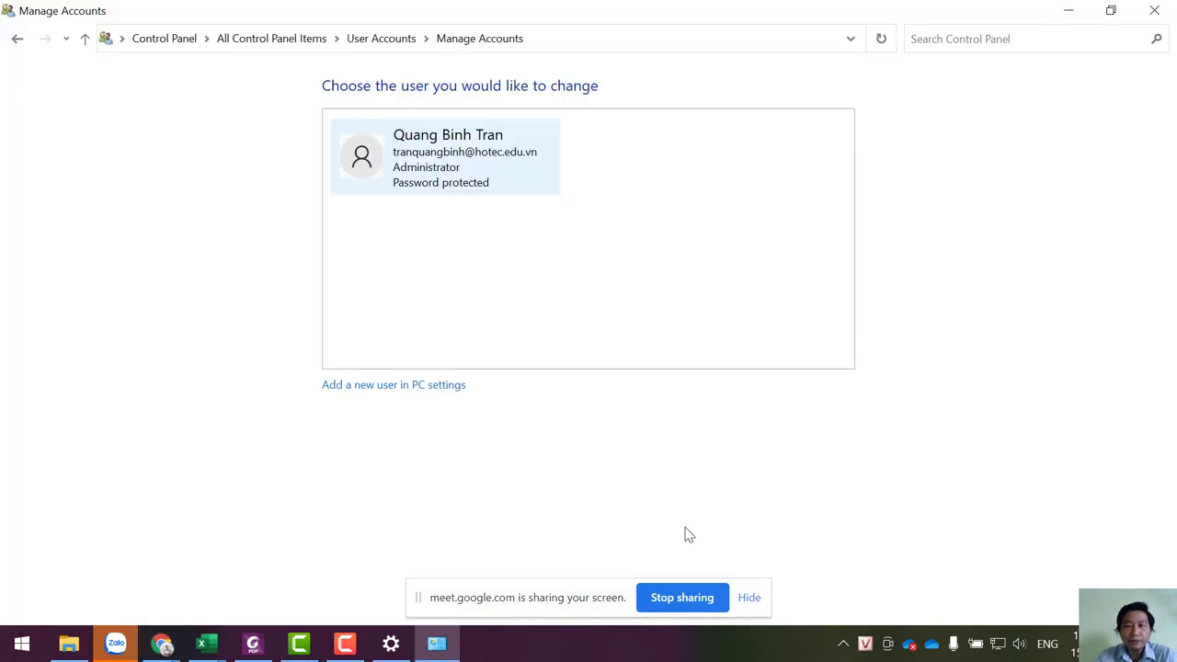
click(1154, 11)
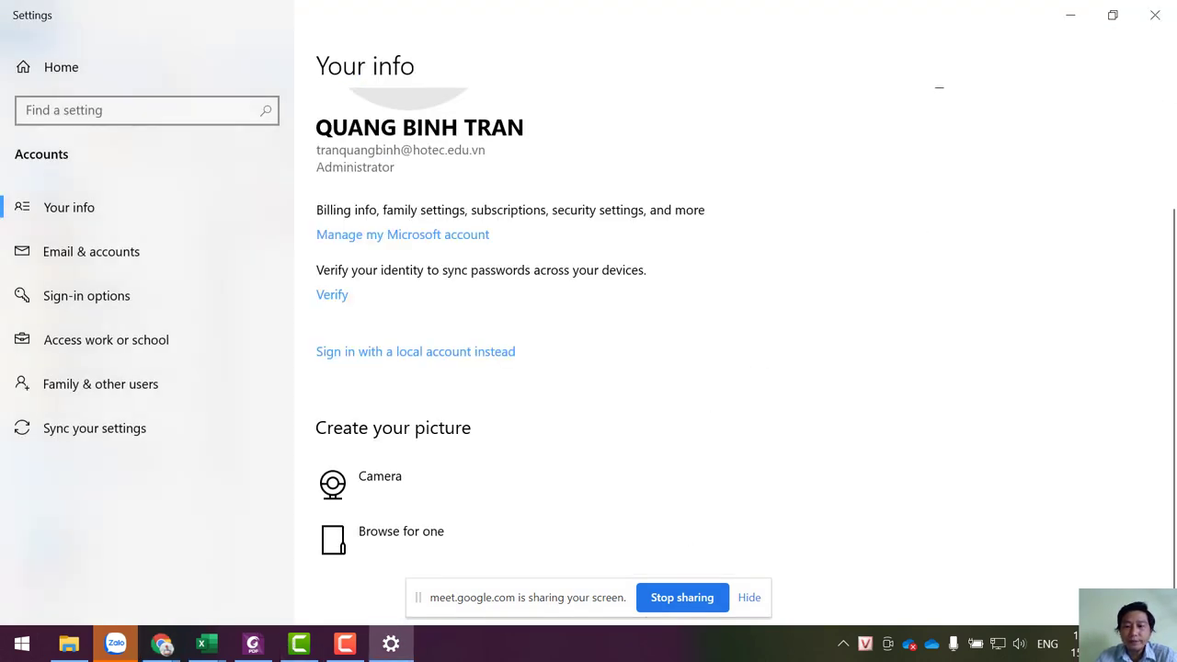
click(1156, 14)
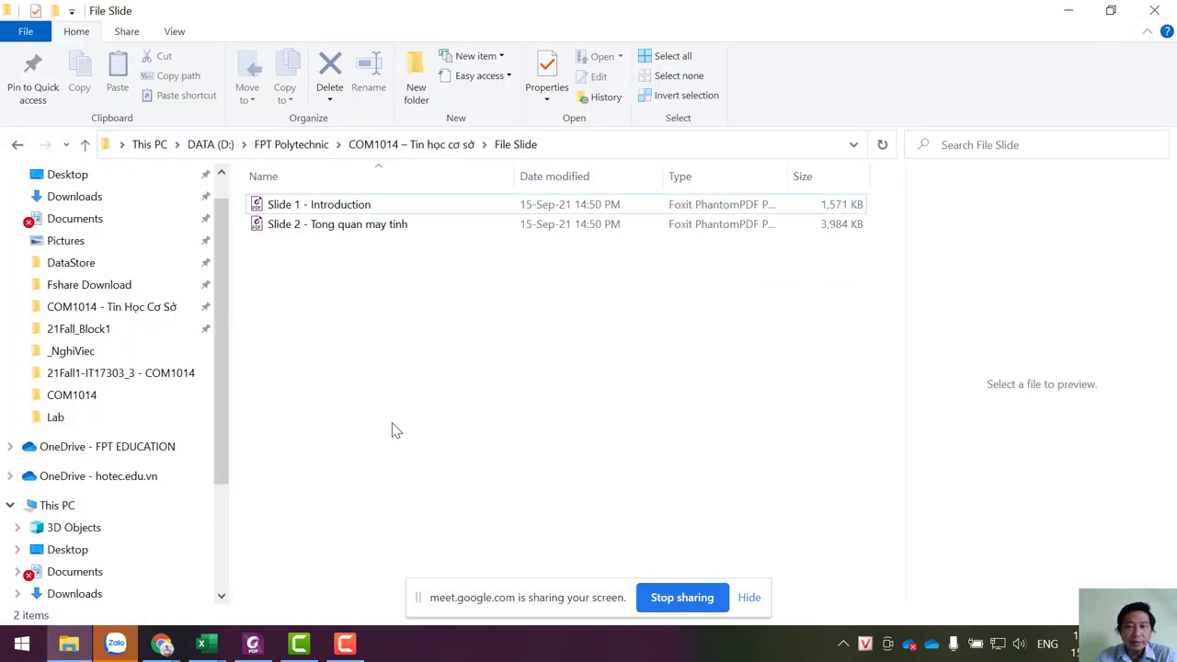
- Return to the Lab 01 PDF in Foxit PhantomPDF and reread the Bài 3 requirement line, leaving it unselected
click(253, 643)
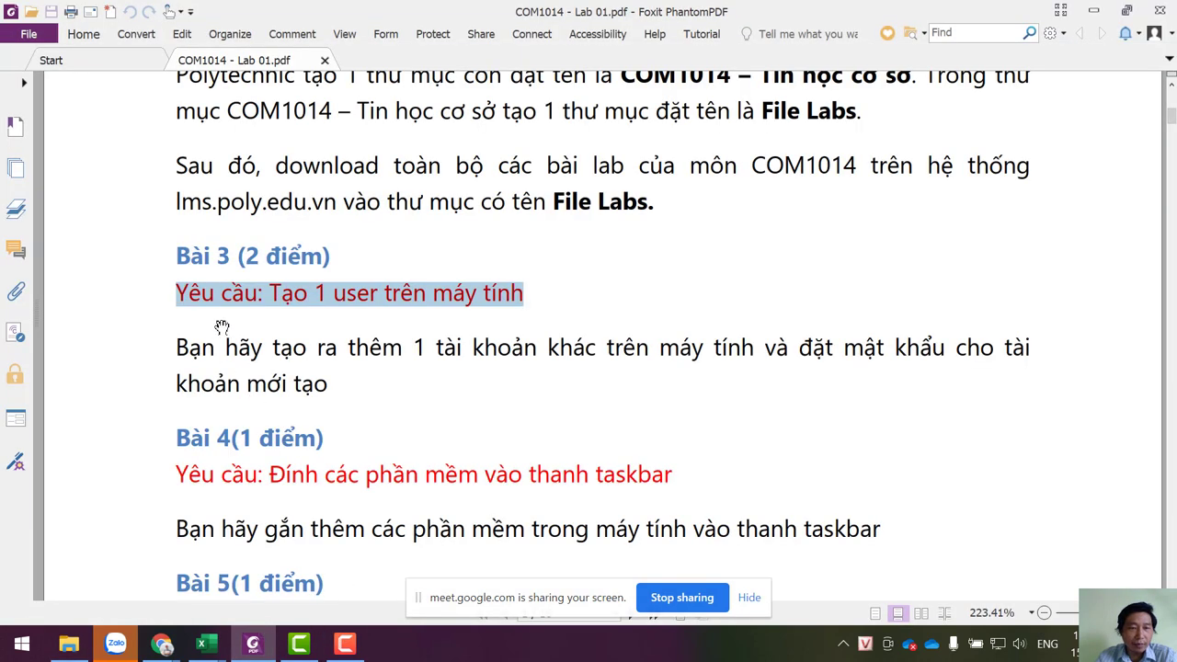
click(220, 287)
drag(180, 291, 578, 284)
click(586, 287)
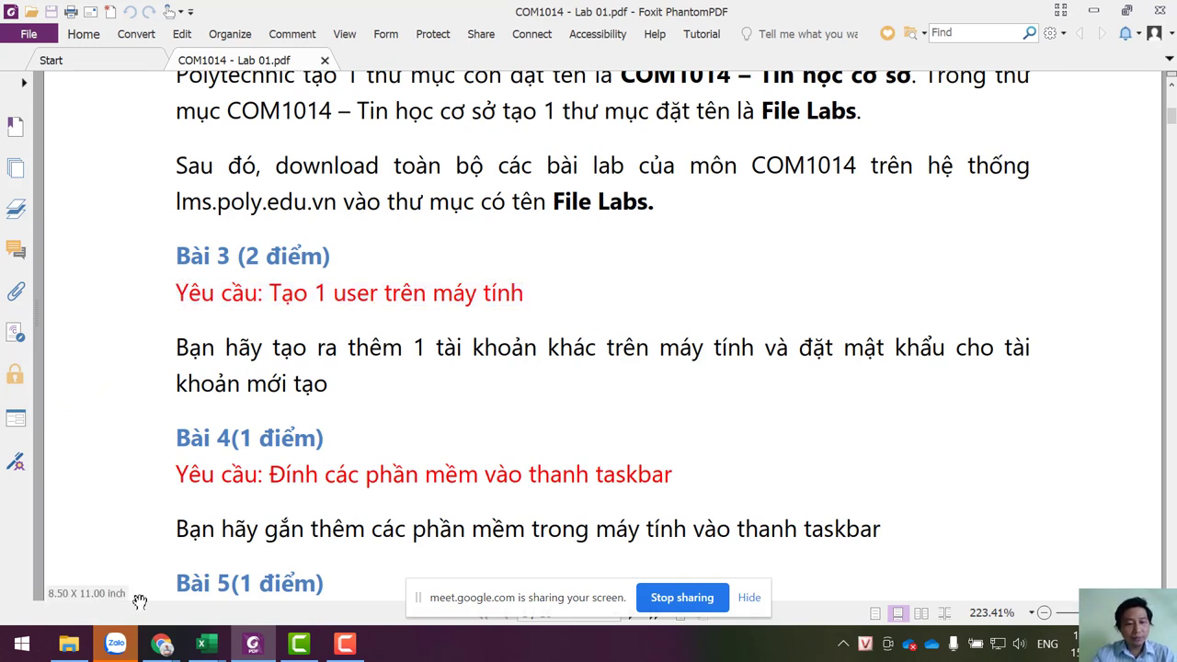
- Show where a new user is added on the Manage Accounts page of Control Panel's User Accounts, and close the window
click(24, 648)
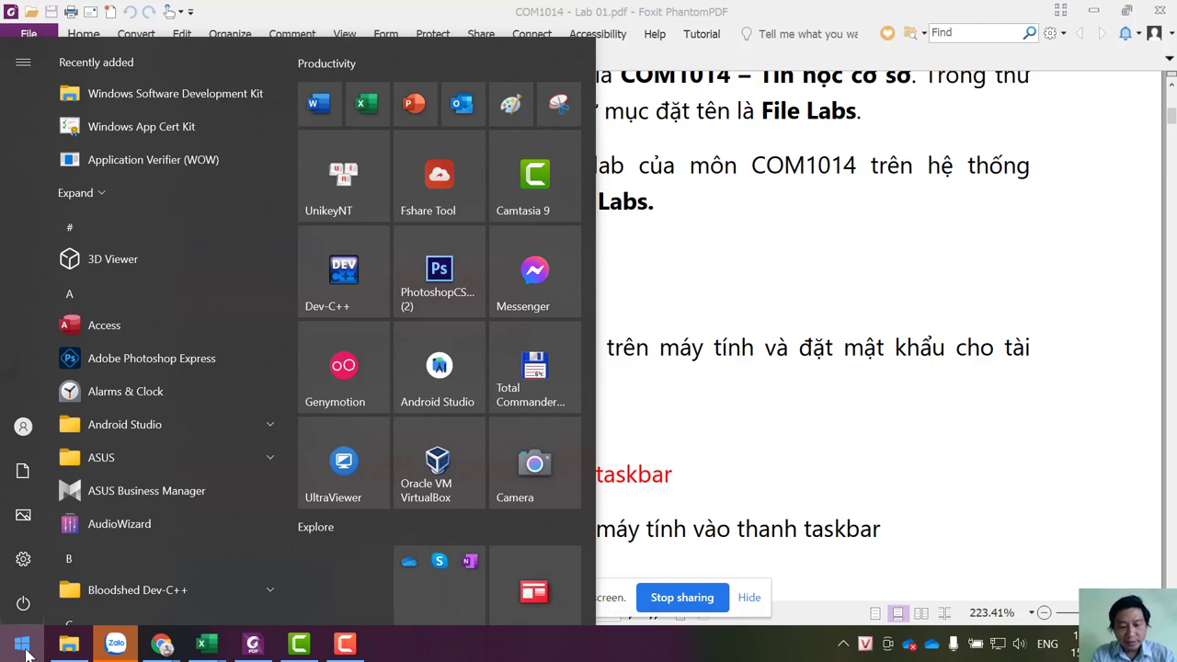
text(cp)
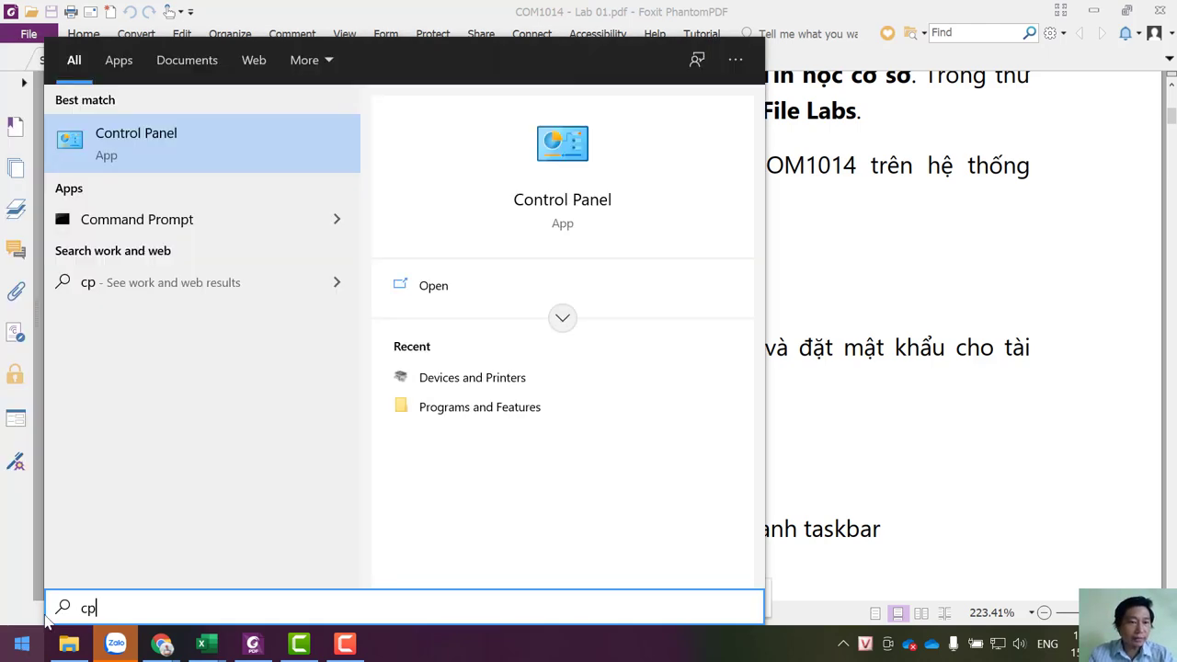
click(142, 145)
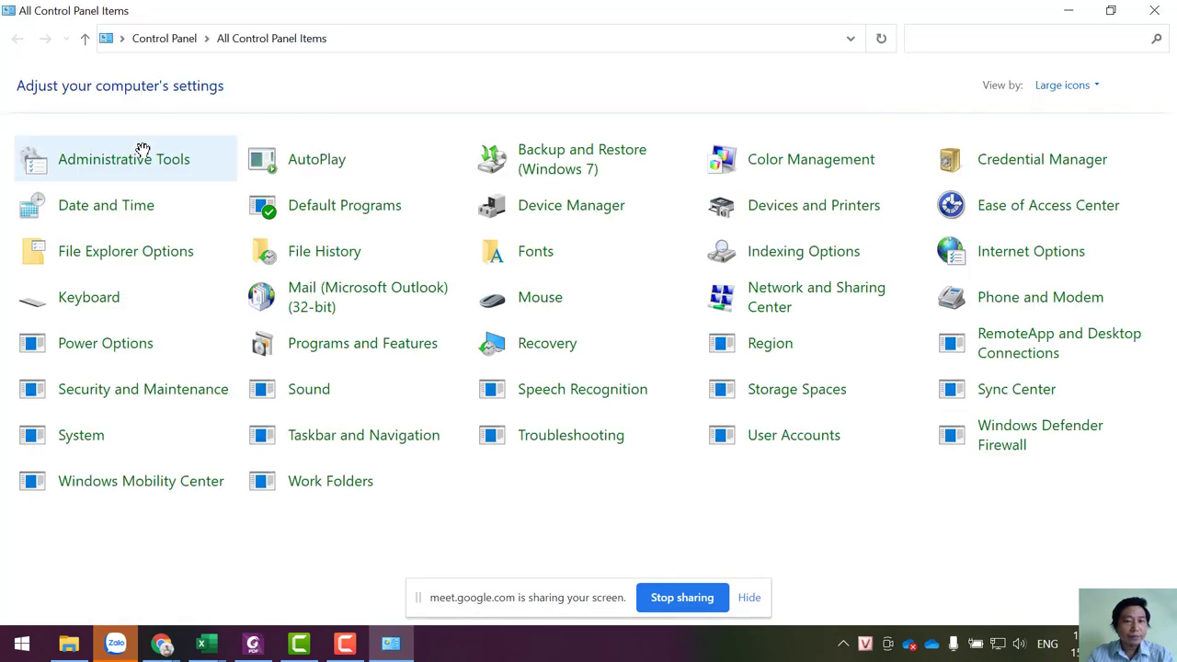
click(792, 442)
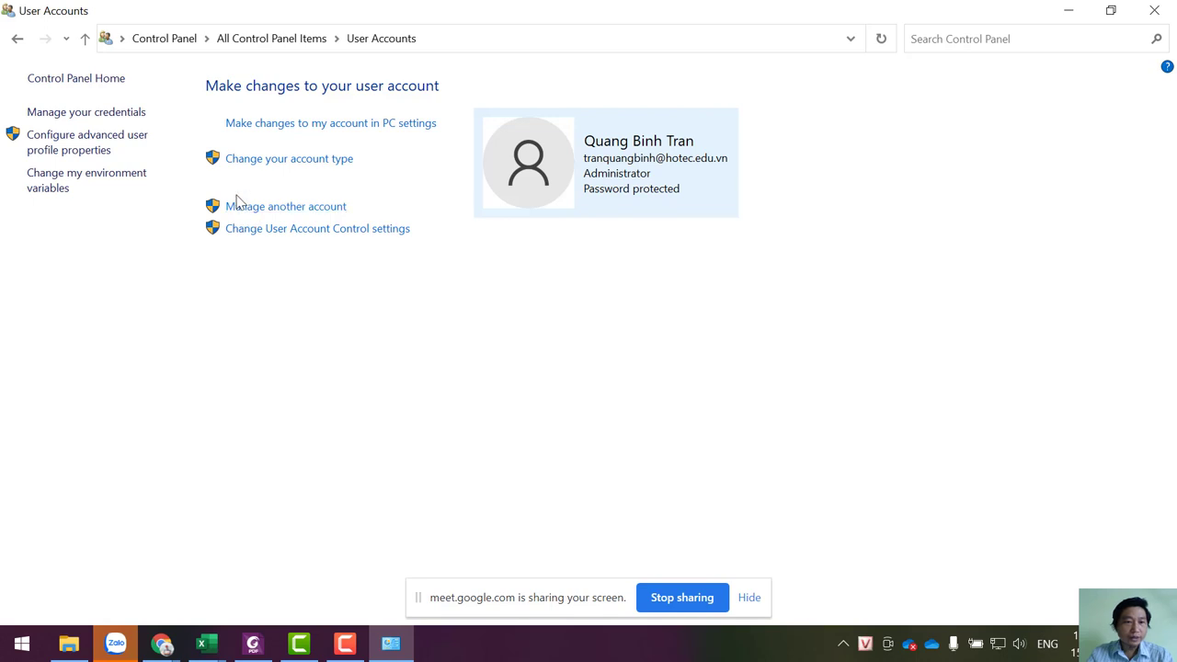
click(239, 207)
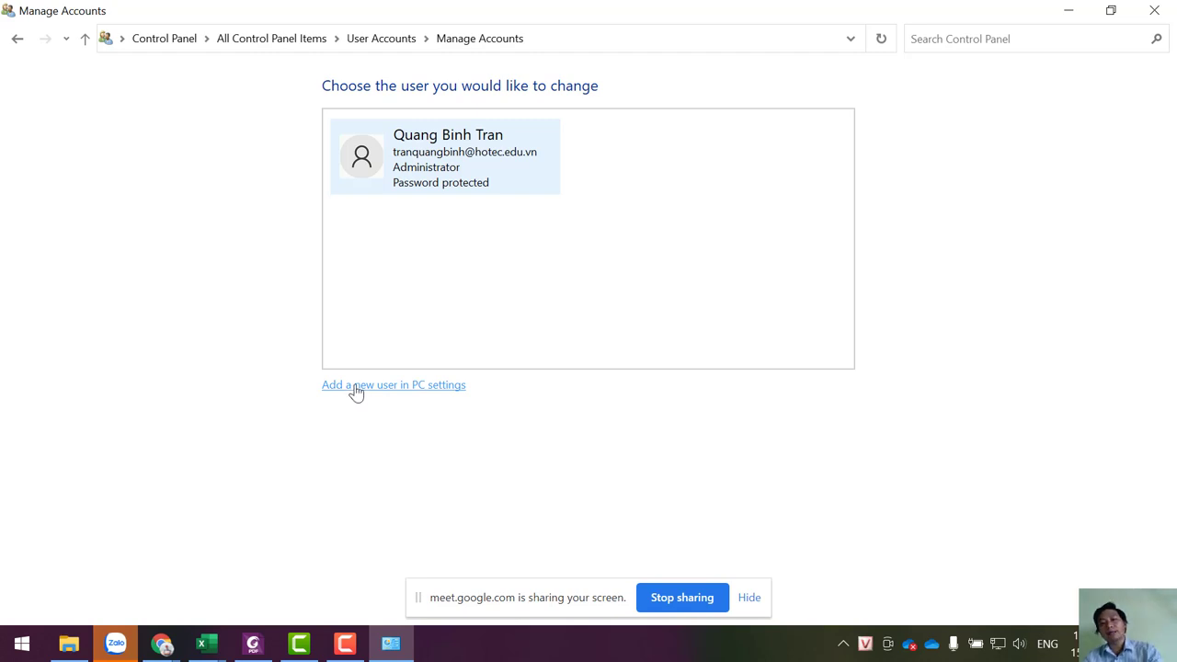
click(1155, 9)
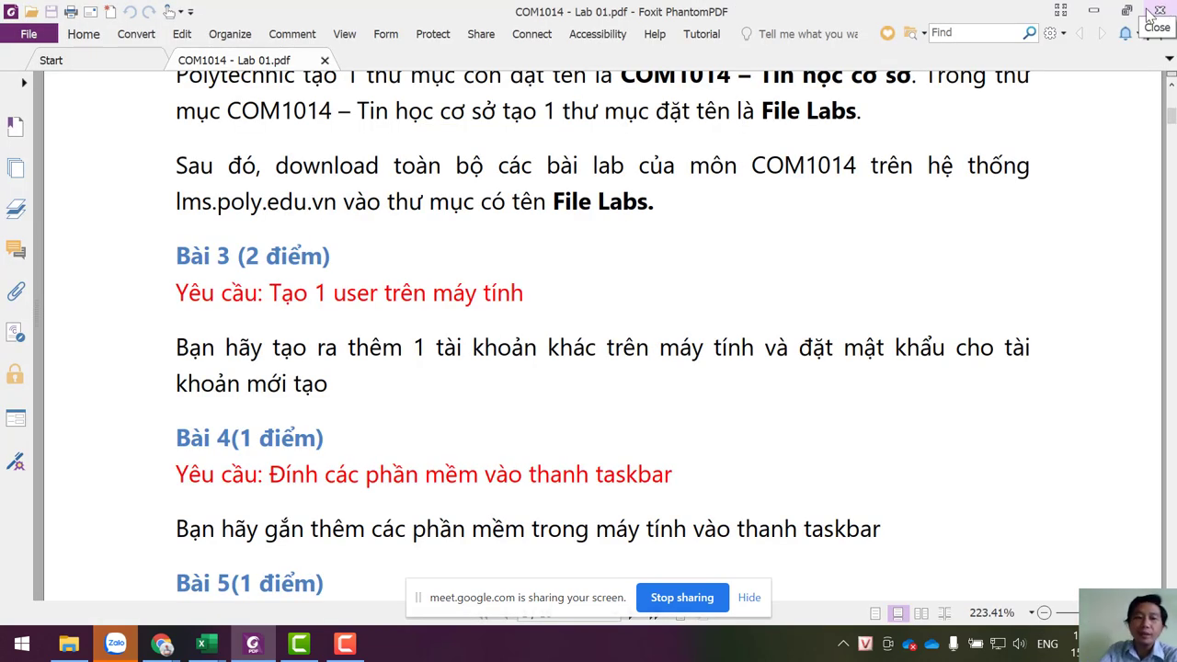
- Read through the remaining Lab 01 exercises, from Bài 4 to Bài 7
scroll(515, 304, down, 3)
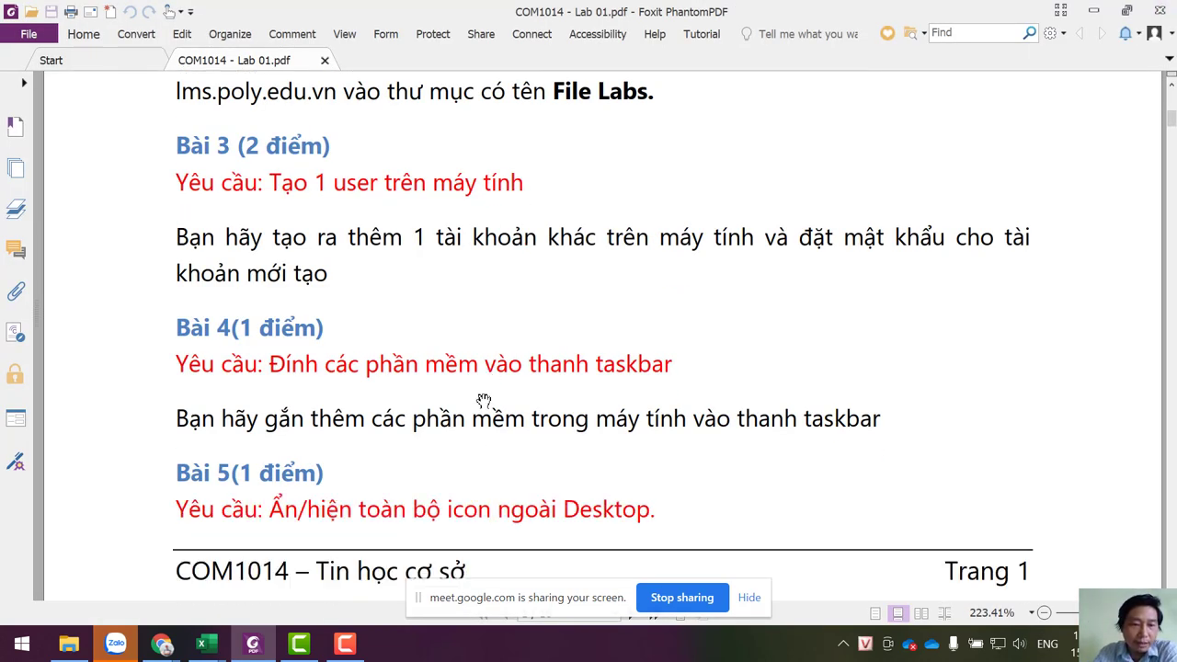
scroll(484, 401, down, 13)
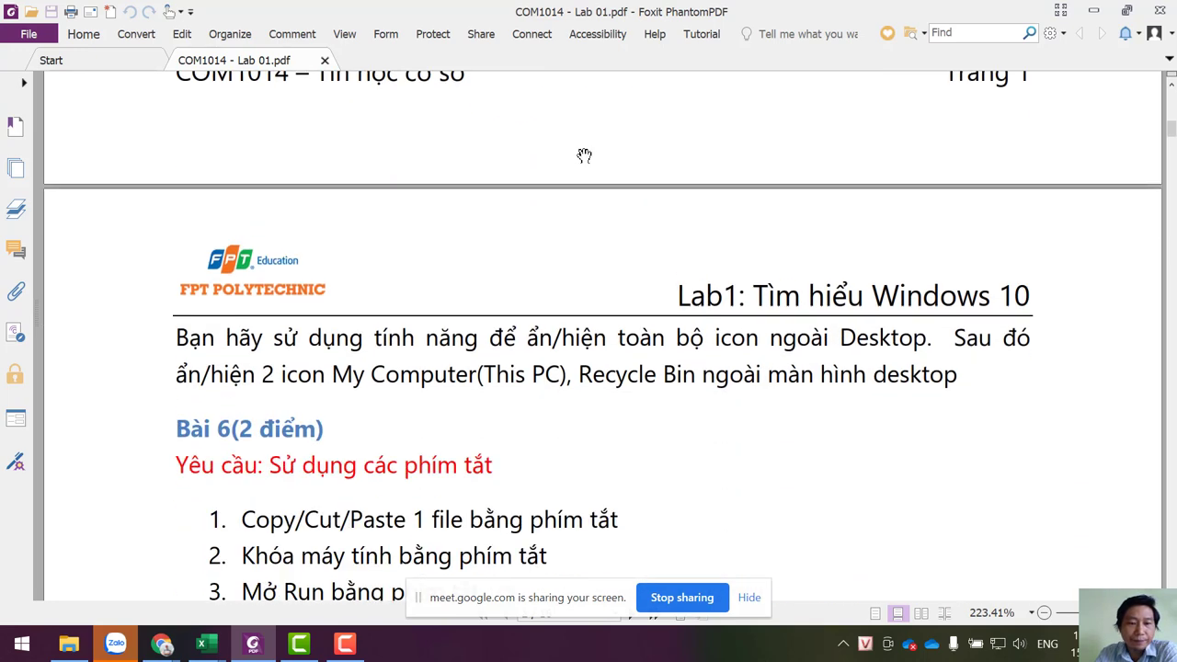
scroll(546, 428, down, 8)
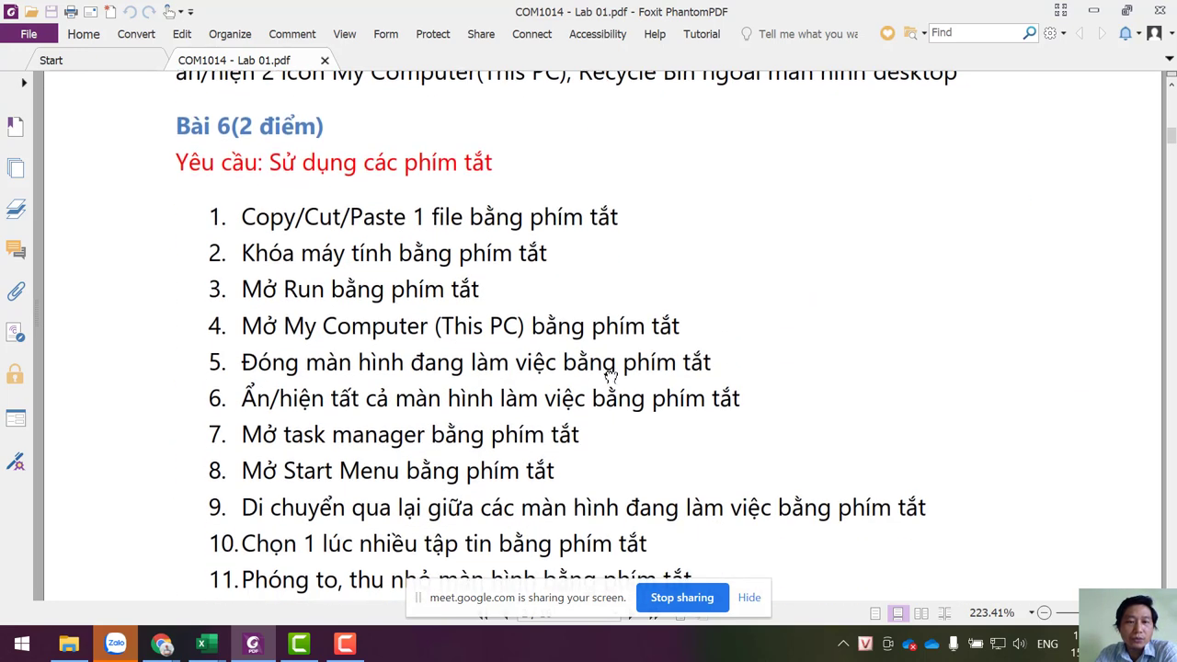
scroll(610, 375, down, 4)
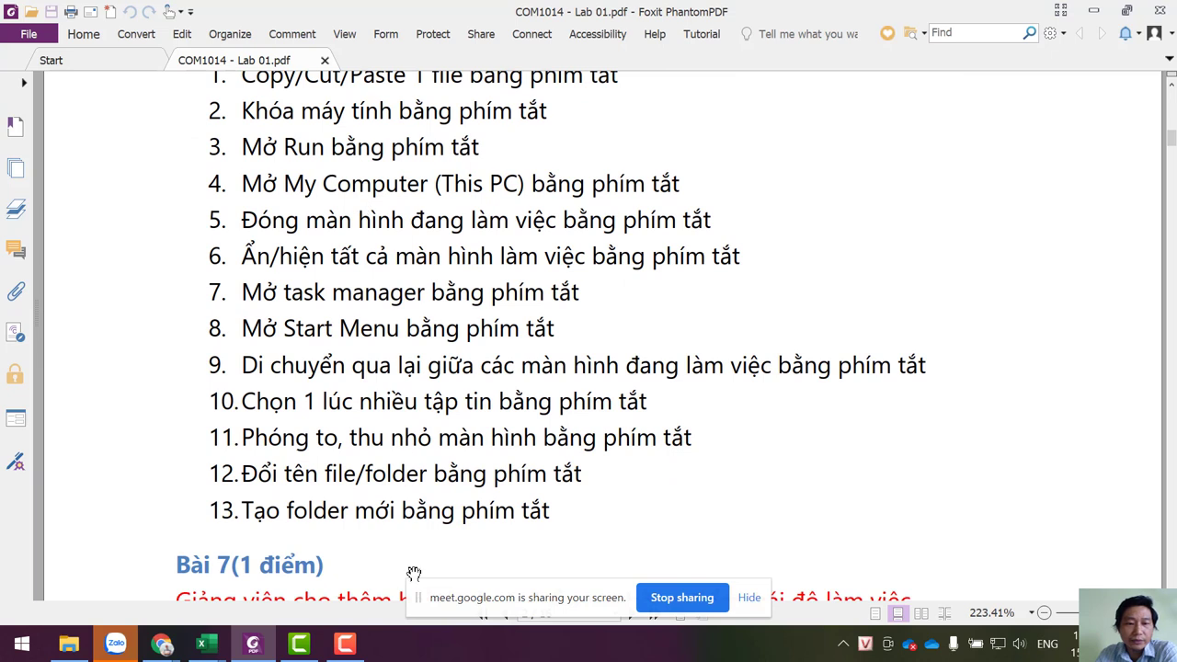
scroll(546, 368, down, 4)
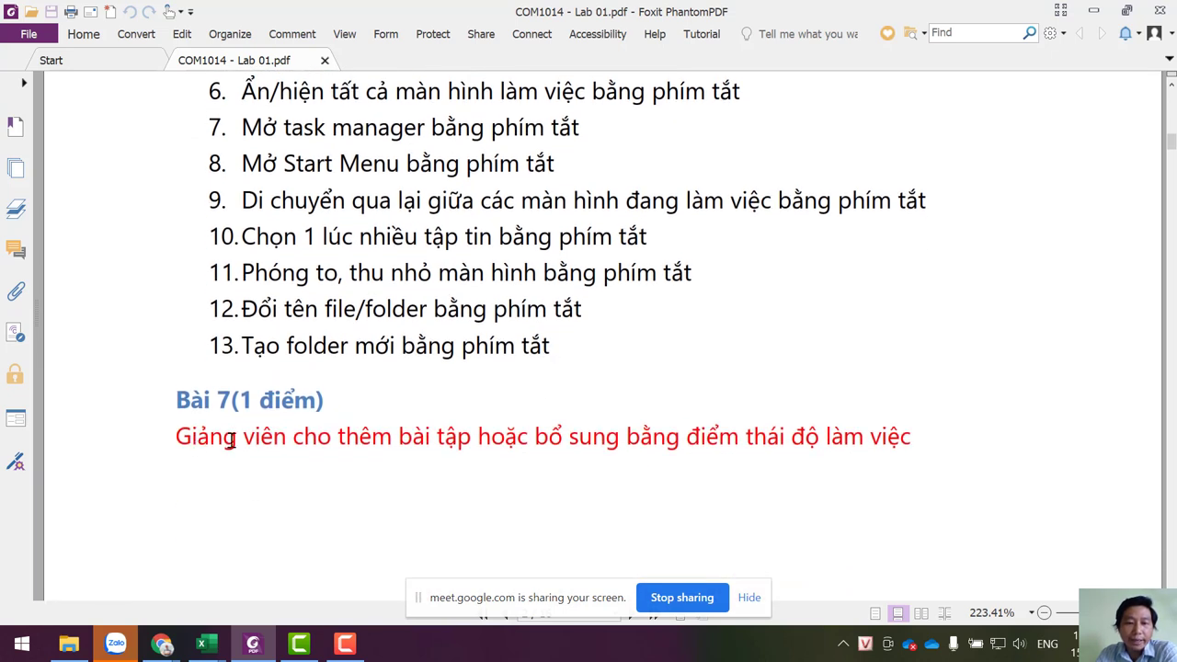